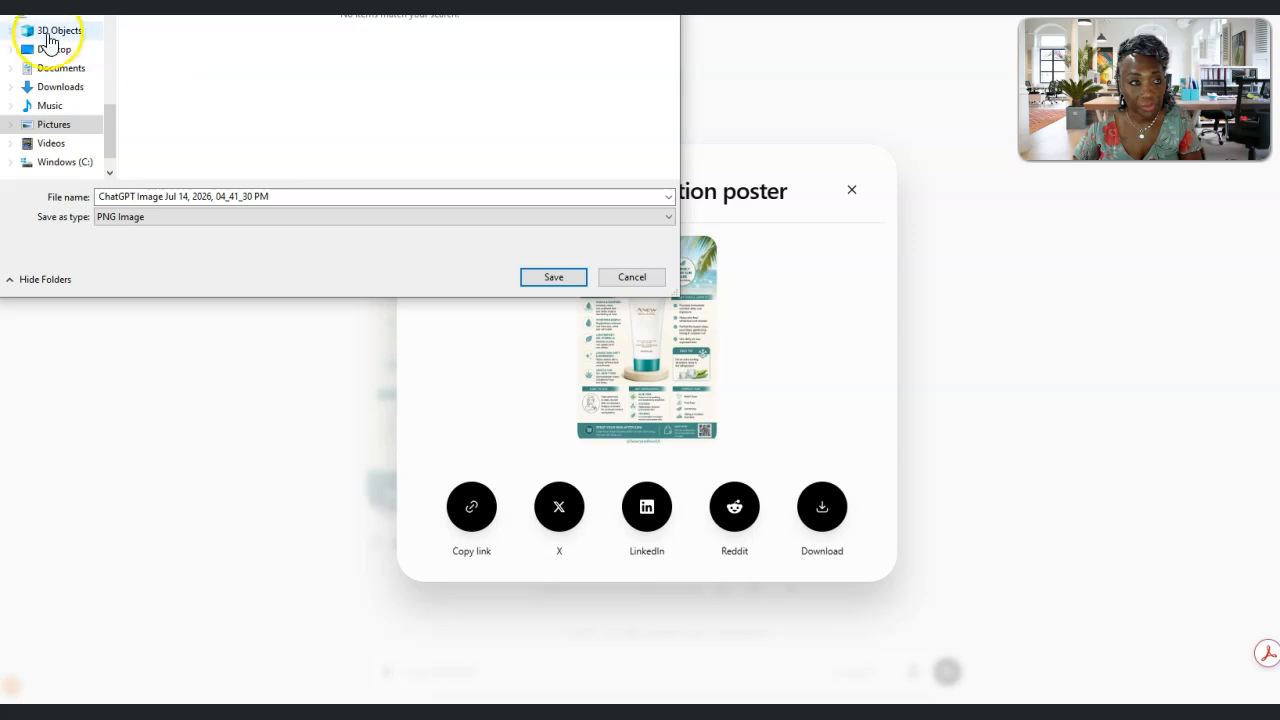
Save the poster as a PNG image named Anew Solaire Infographic in the Campaign 14 folder under Pictures, and close the sharing dialog
{"action": "left_click", "coordinate": [51, 123]}
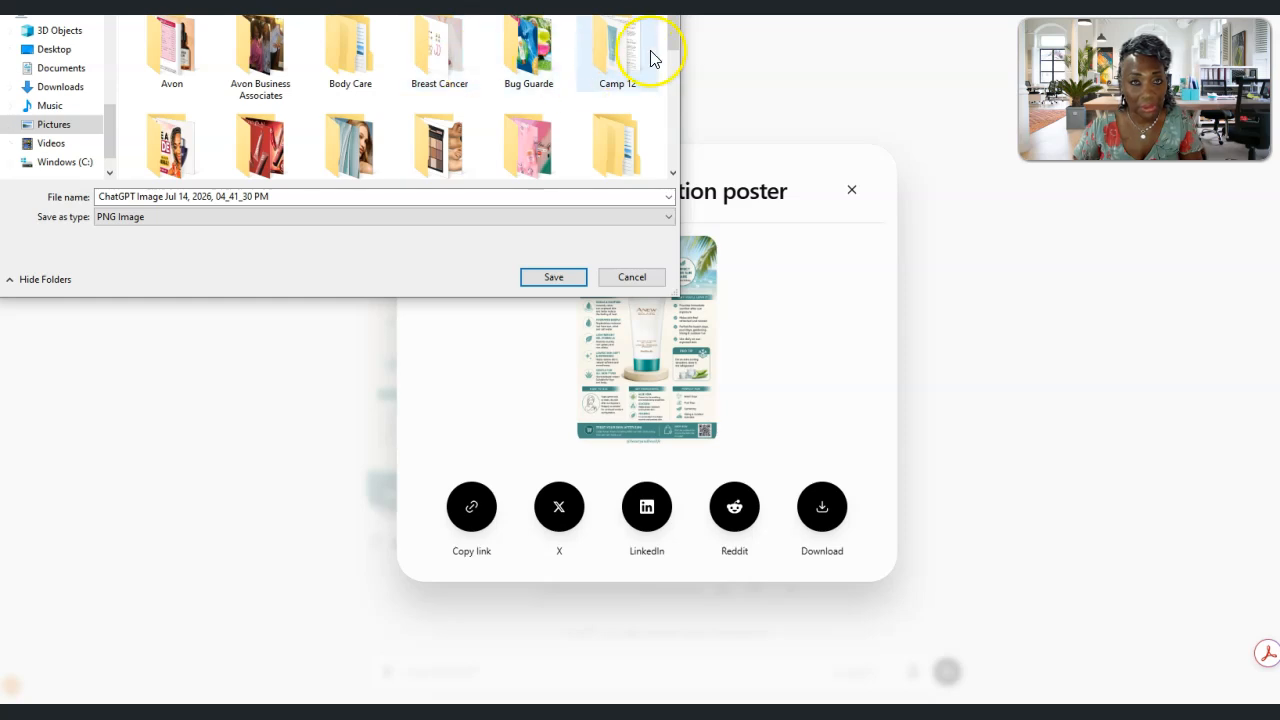
{"action": "left_click_drag", "start_coordinate": [674, 29], "coordinate": [646, 46]}
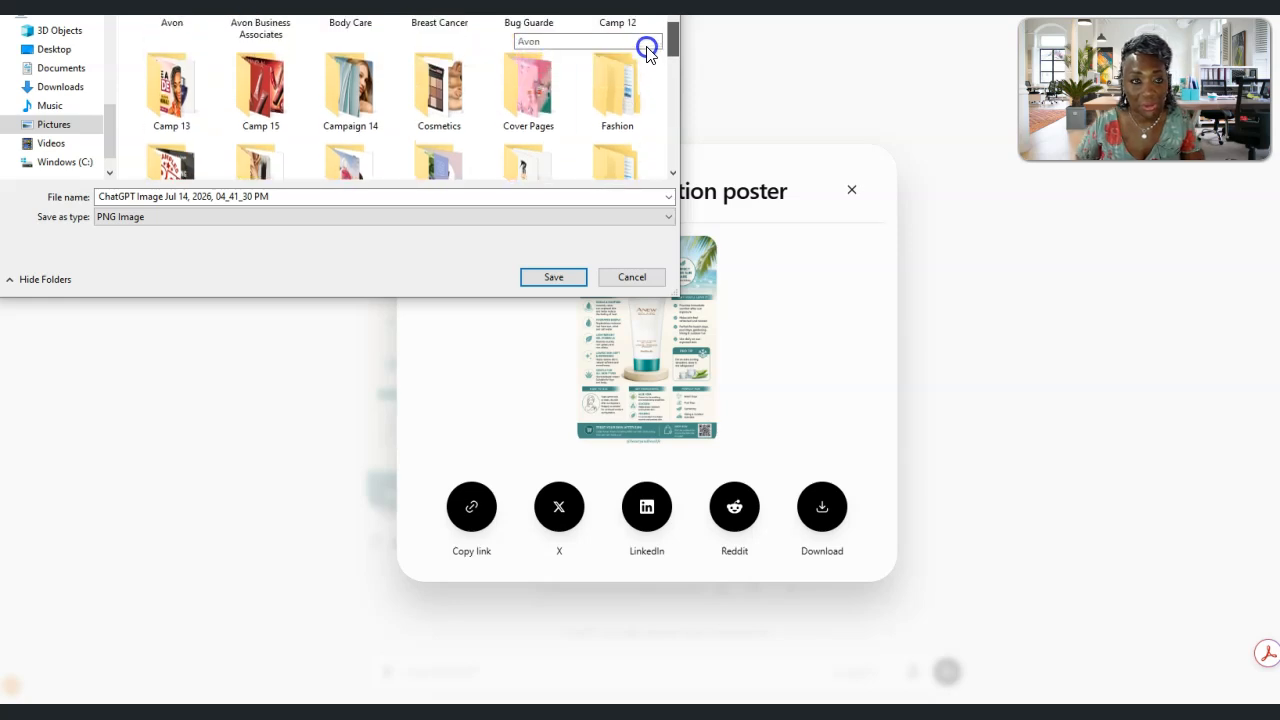
{"action": "double_click", "coordinate": [356, 97]}
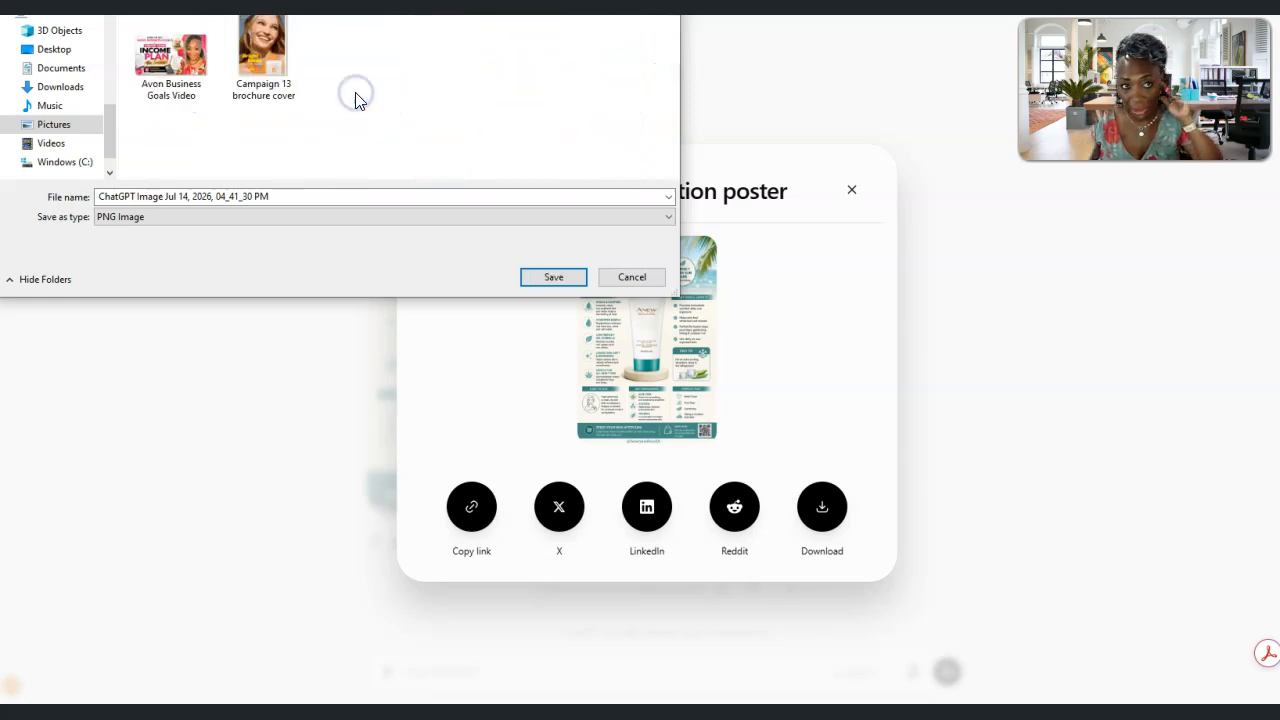
{"action": "left_click", "coordinate": [285, 196]}
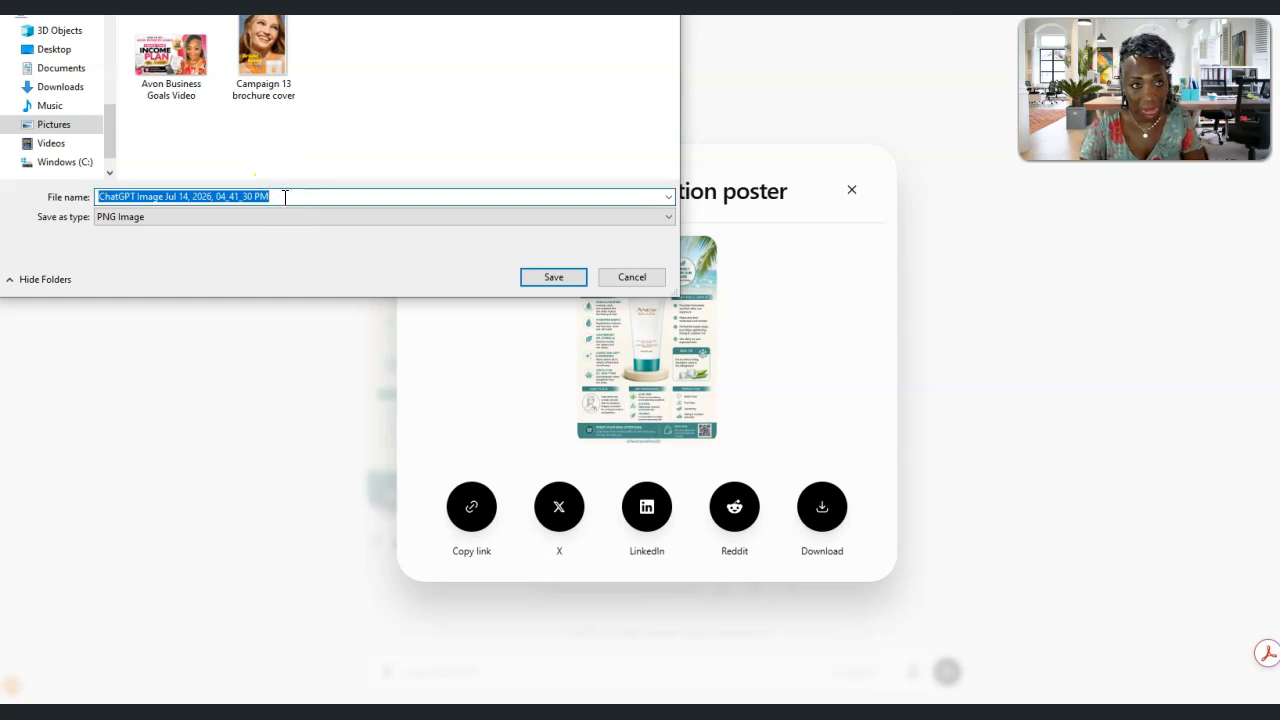
{"action": "type", "text": "Anew"}
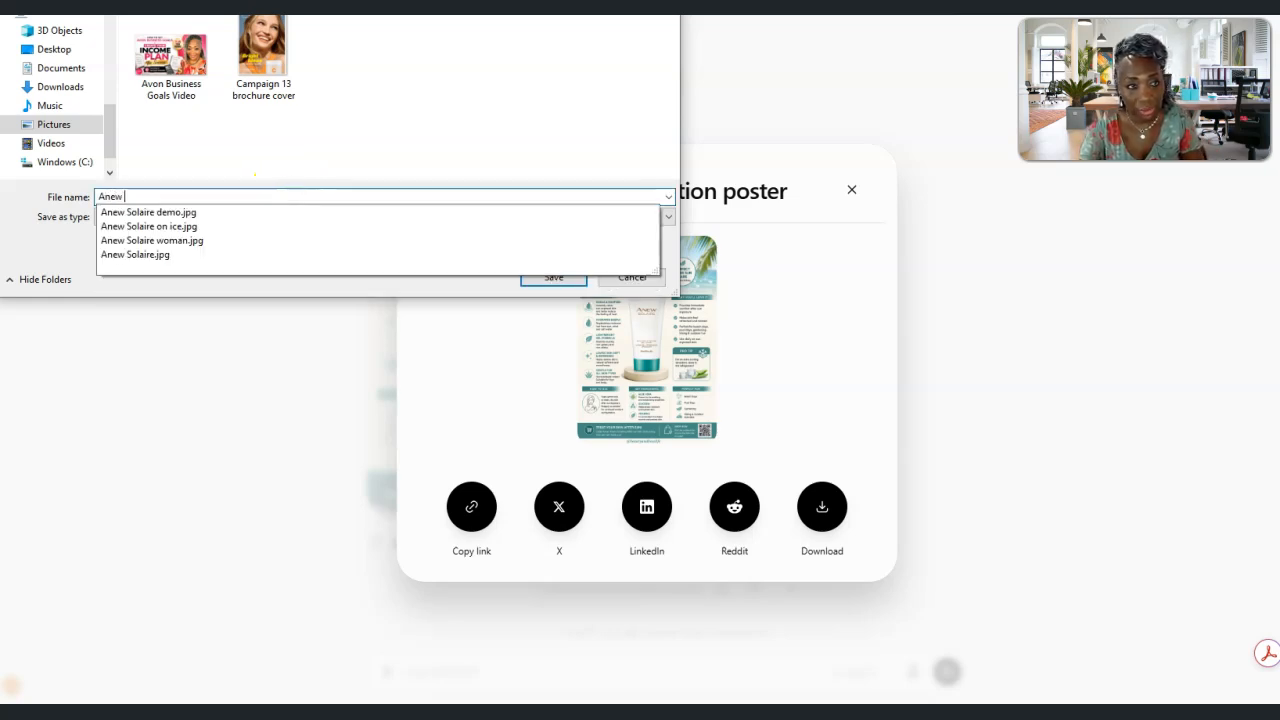
{"action": "type", "text": " Solaire Infographic"}
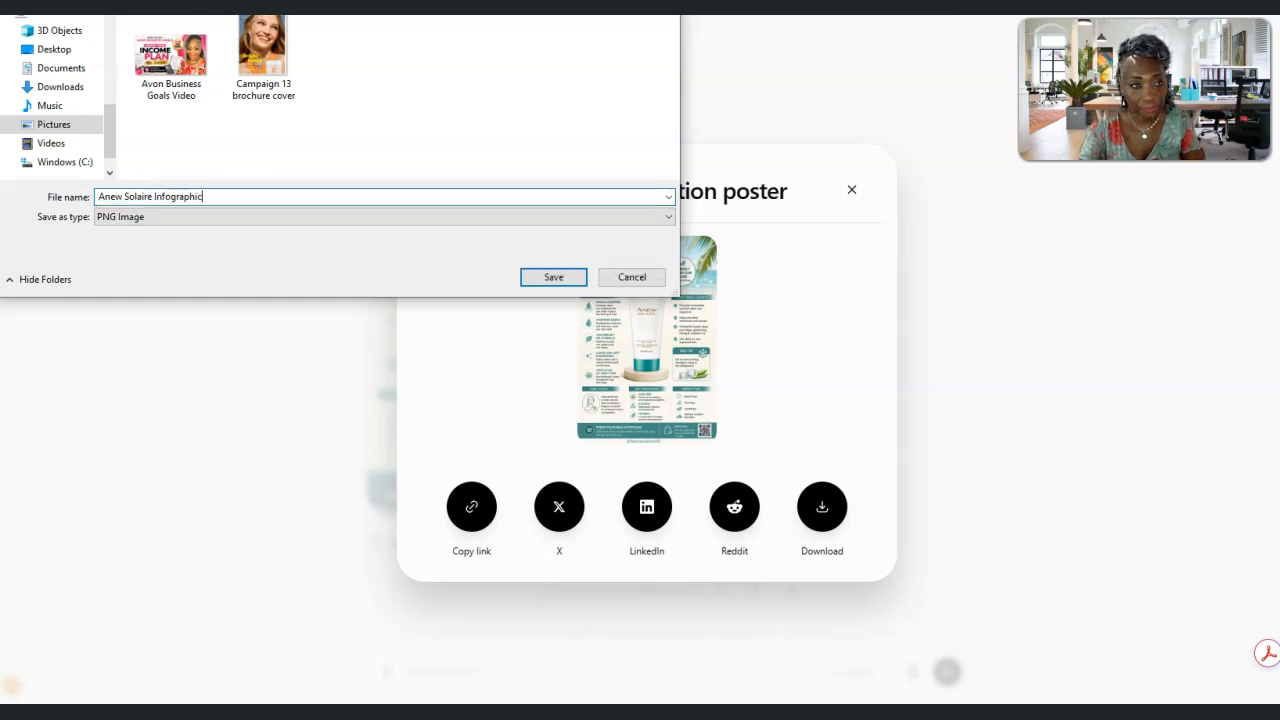
{"action": "key", "text": "Return"}
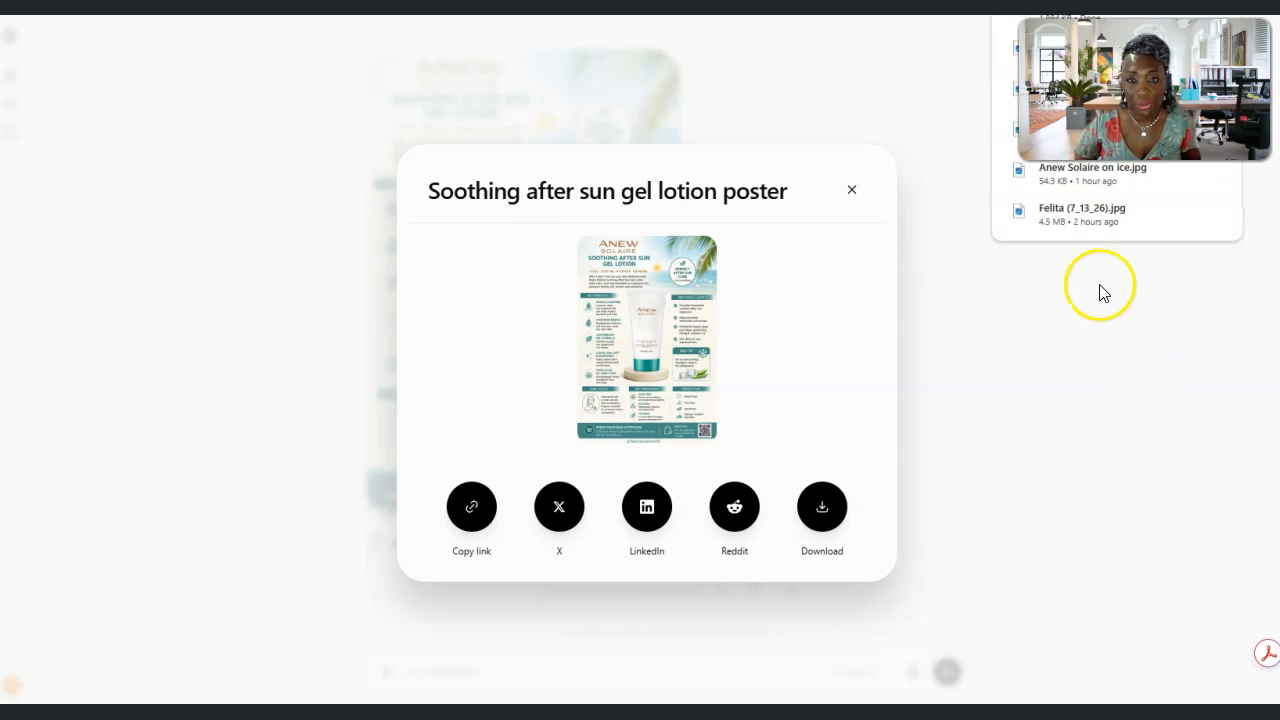
{"action": "left_click", "coordinate": [851, 189]}
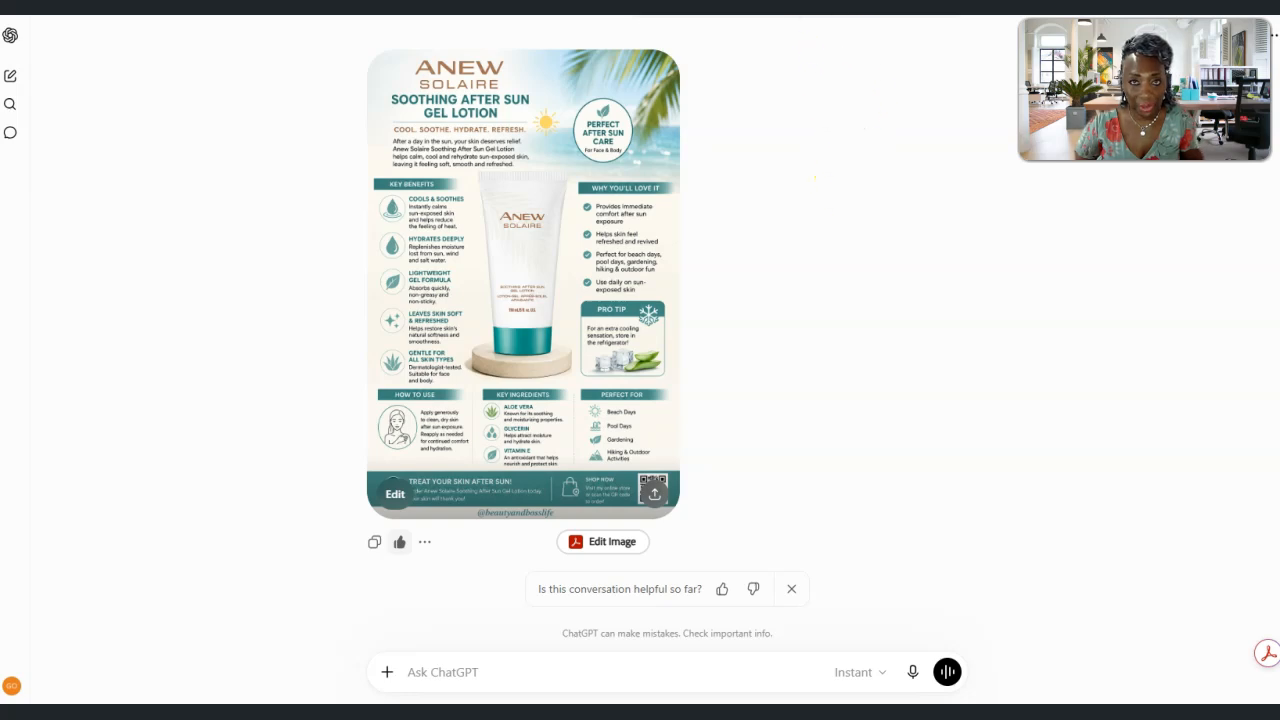
Switch to Canva and upload the Anew Solaire Infographic image file
{"action": "left_click", "coordinate": [840, 6]}
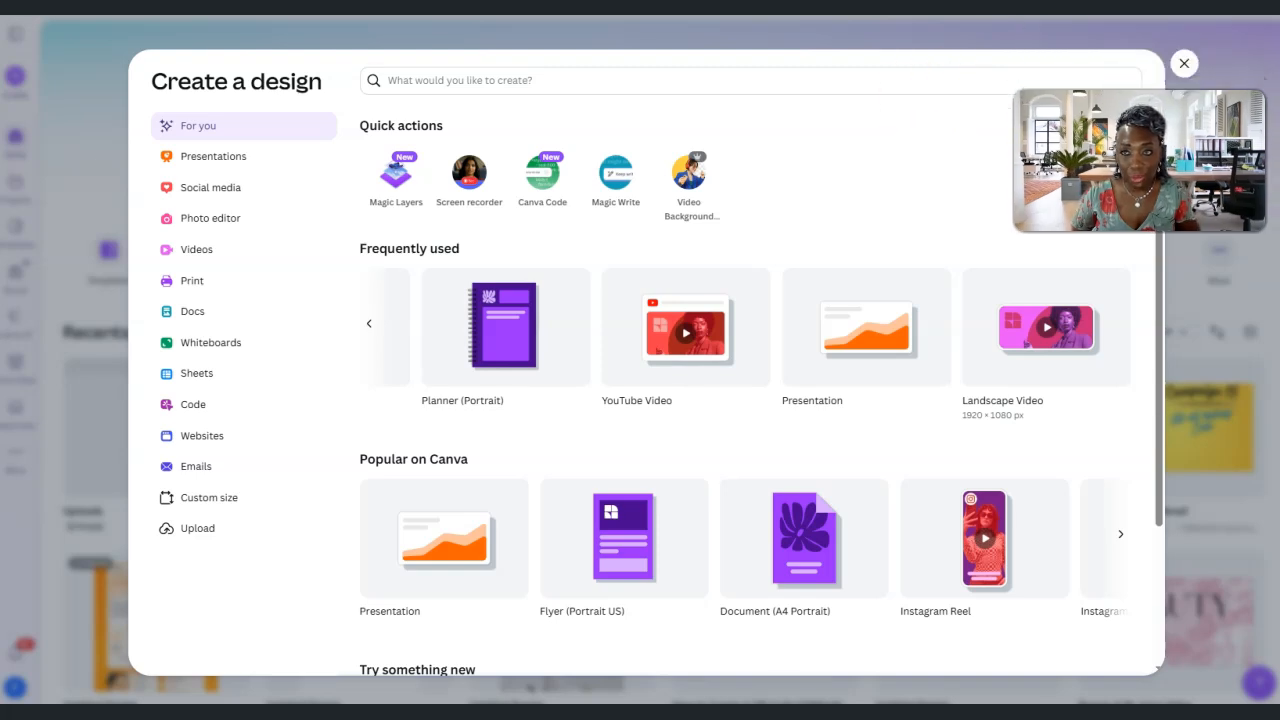
{"action": "left_click", "coordinate": [1184, 66]}
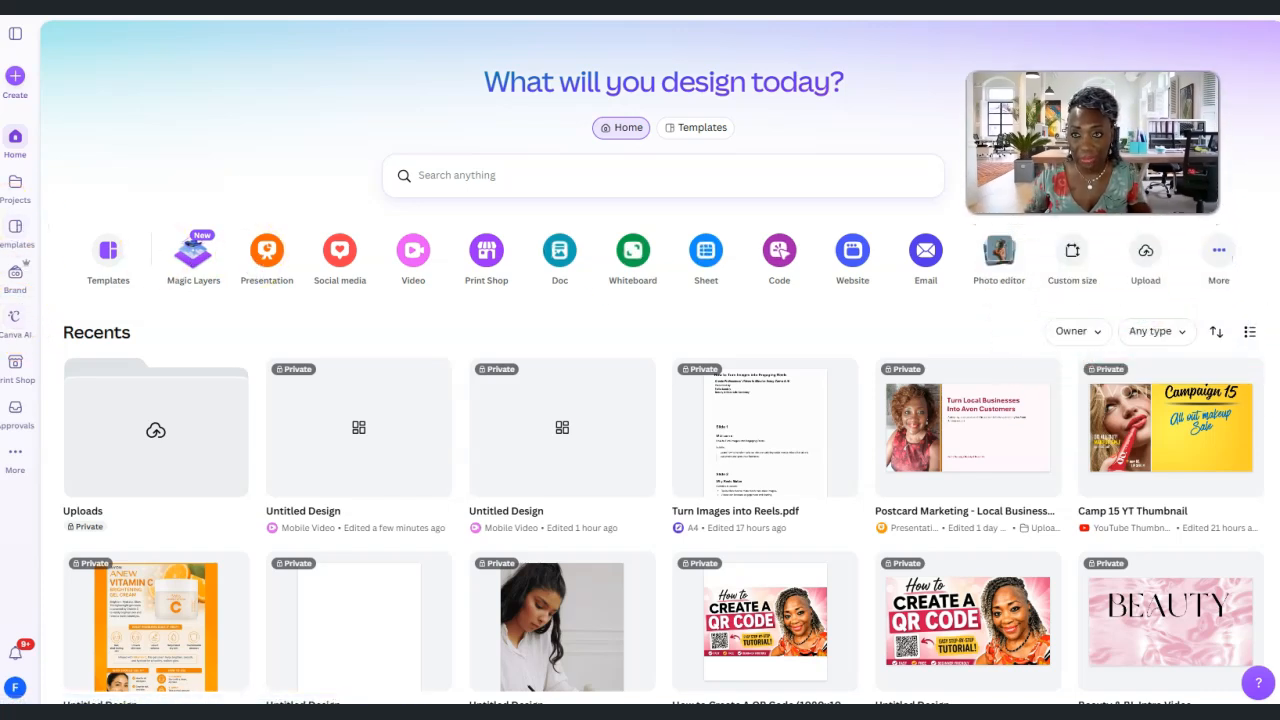
{"action": "left_click", "coordinate": [1150, 256]}
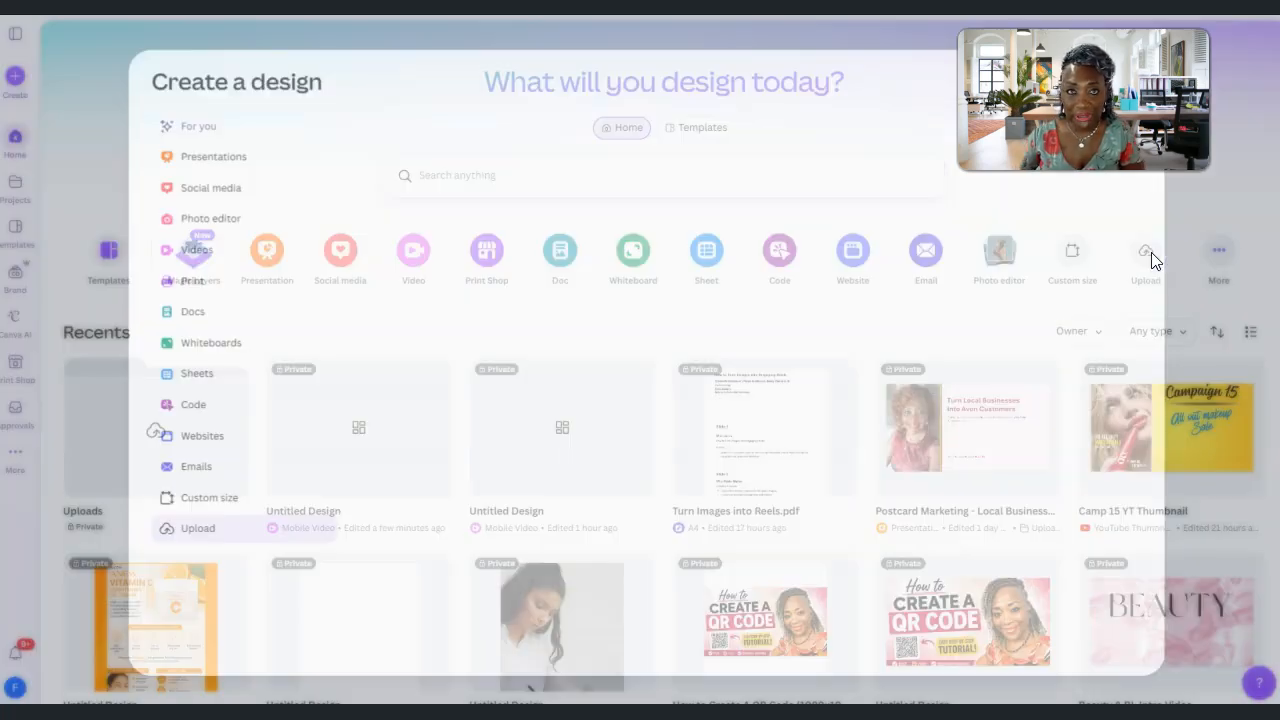
{"action": "key", "text": "Escape"}
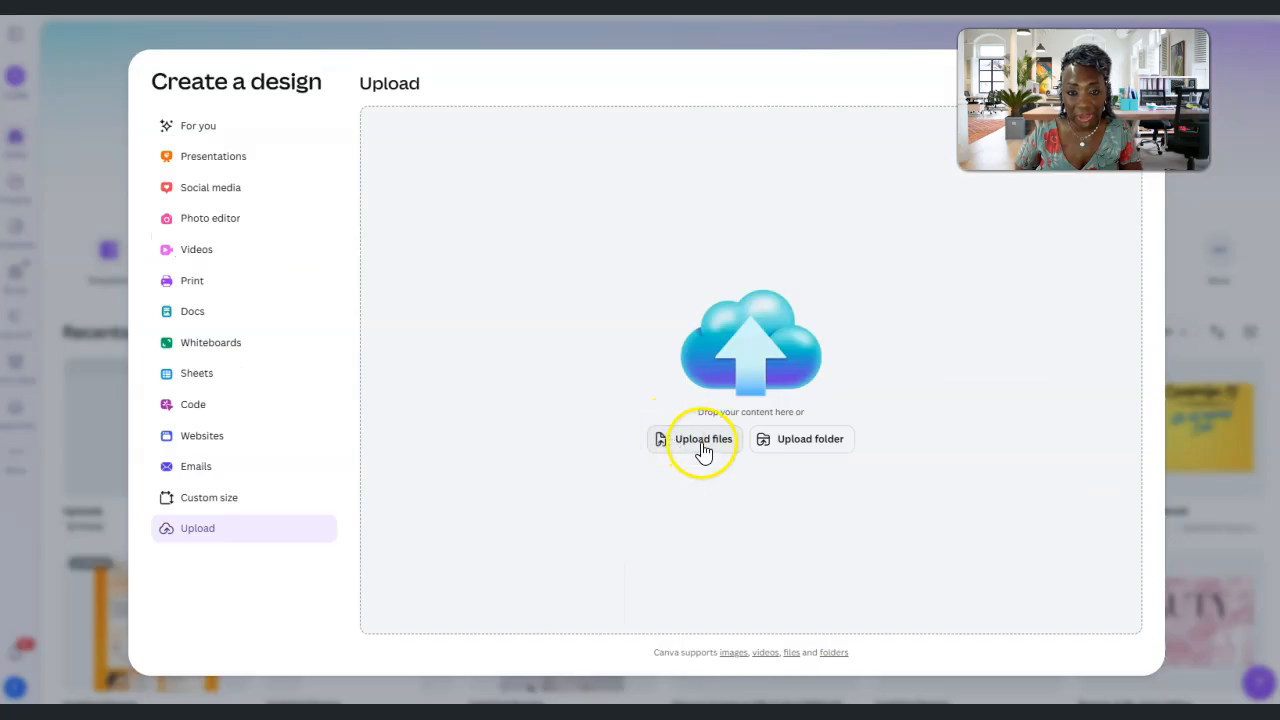
{"action": "left_click", "coordinate": [703, 445]}
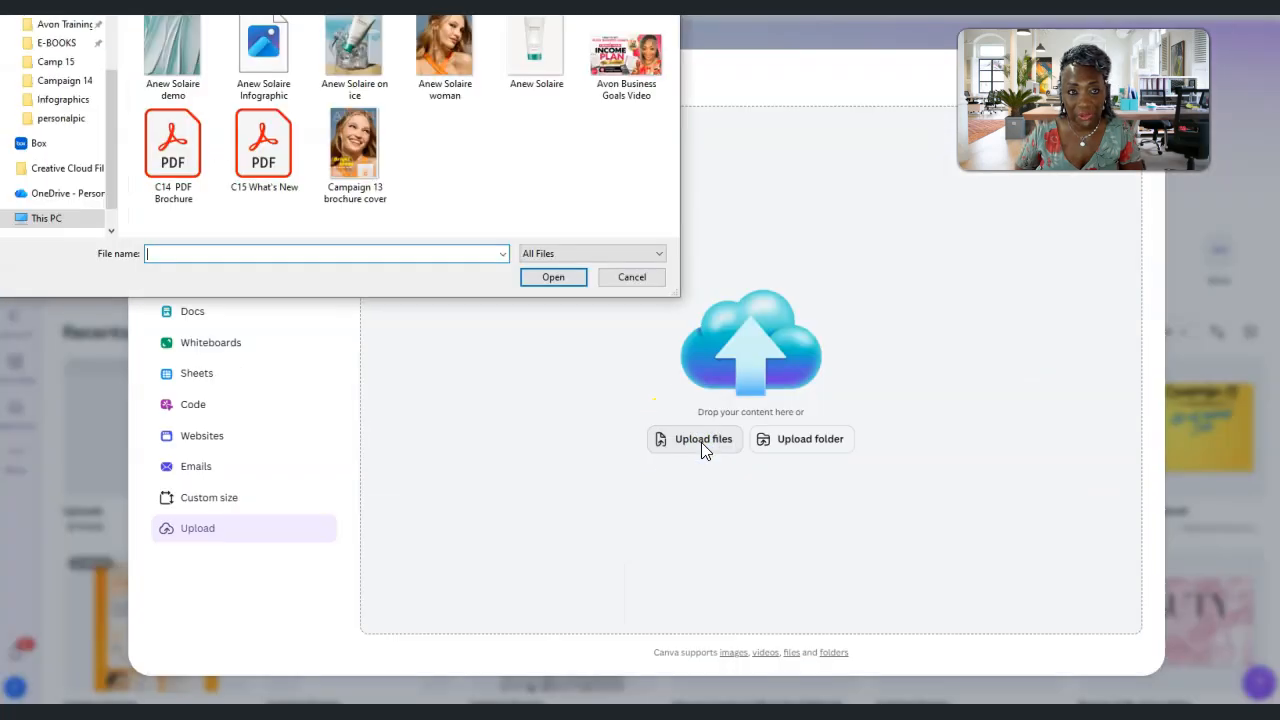
{"action": "left_click", "coordinate": [260, 55]}
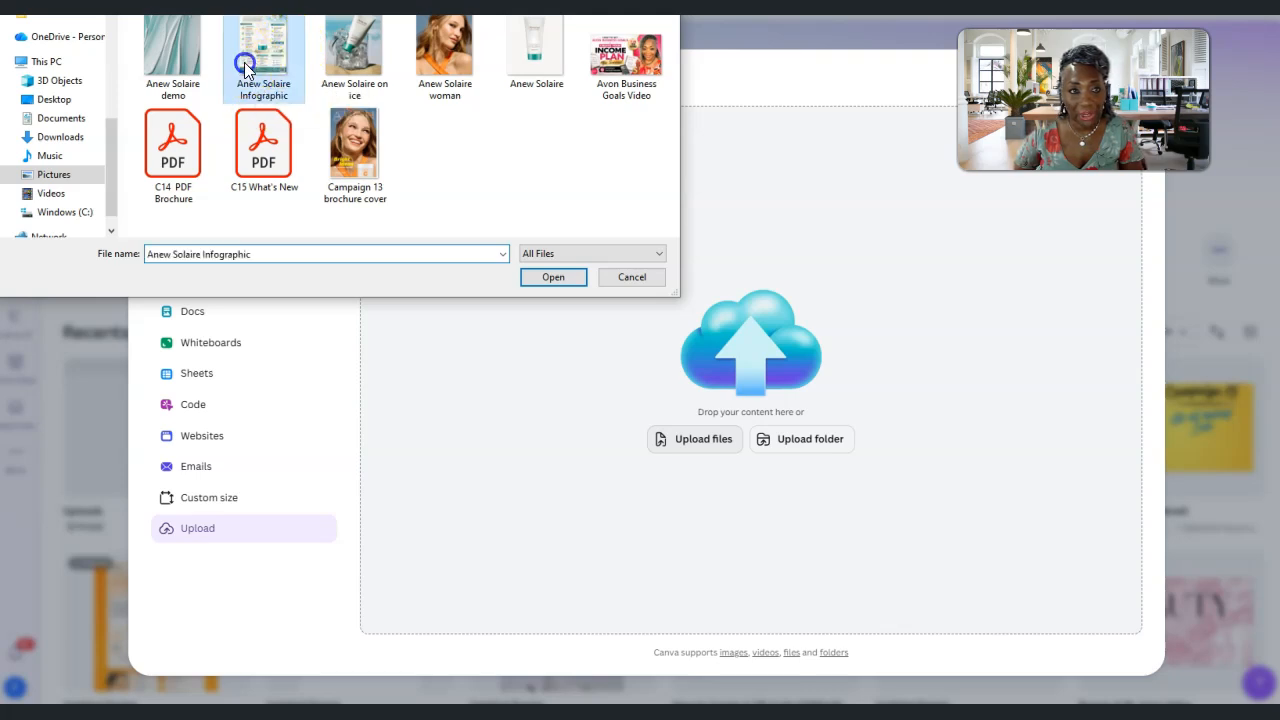
{"action": "left_click", "coordinate": [551, 277]}
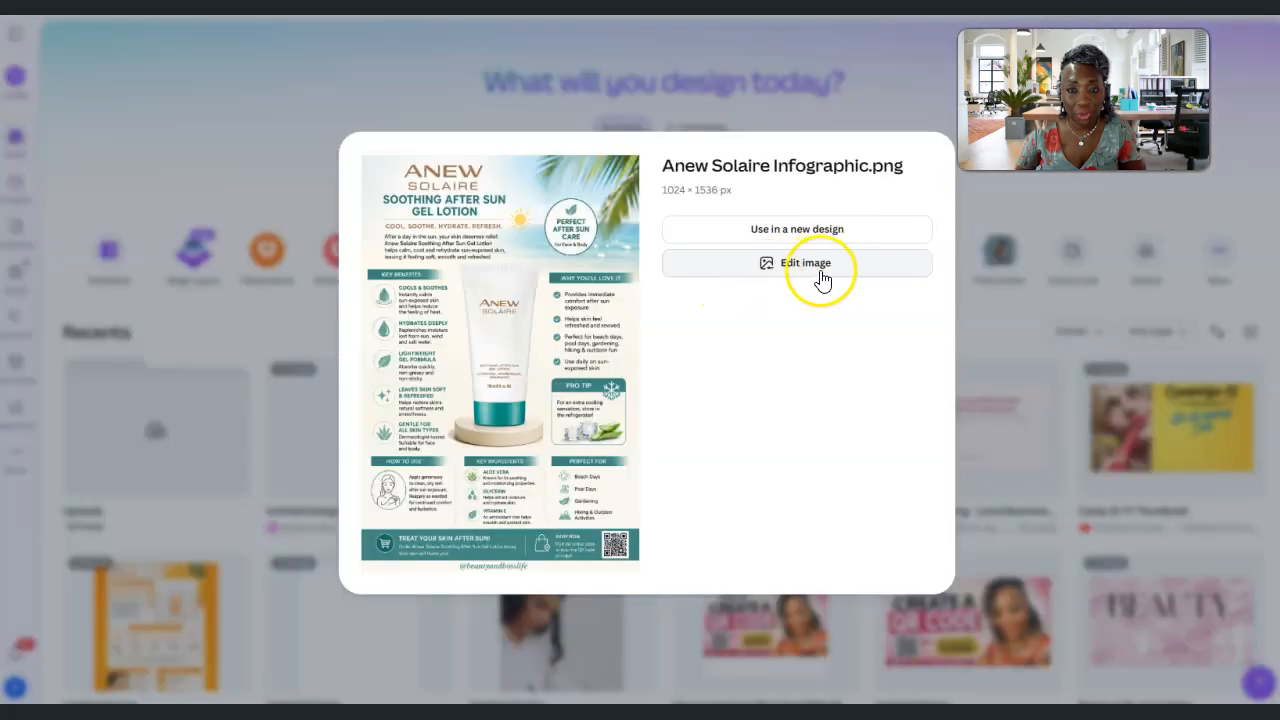
Use the uploaded infographic in a new design of the Mobile Video type, 1080 × 1920 px
{"action": "left_click", "coordinate": [773, 228]}
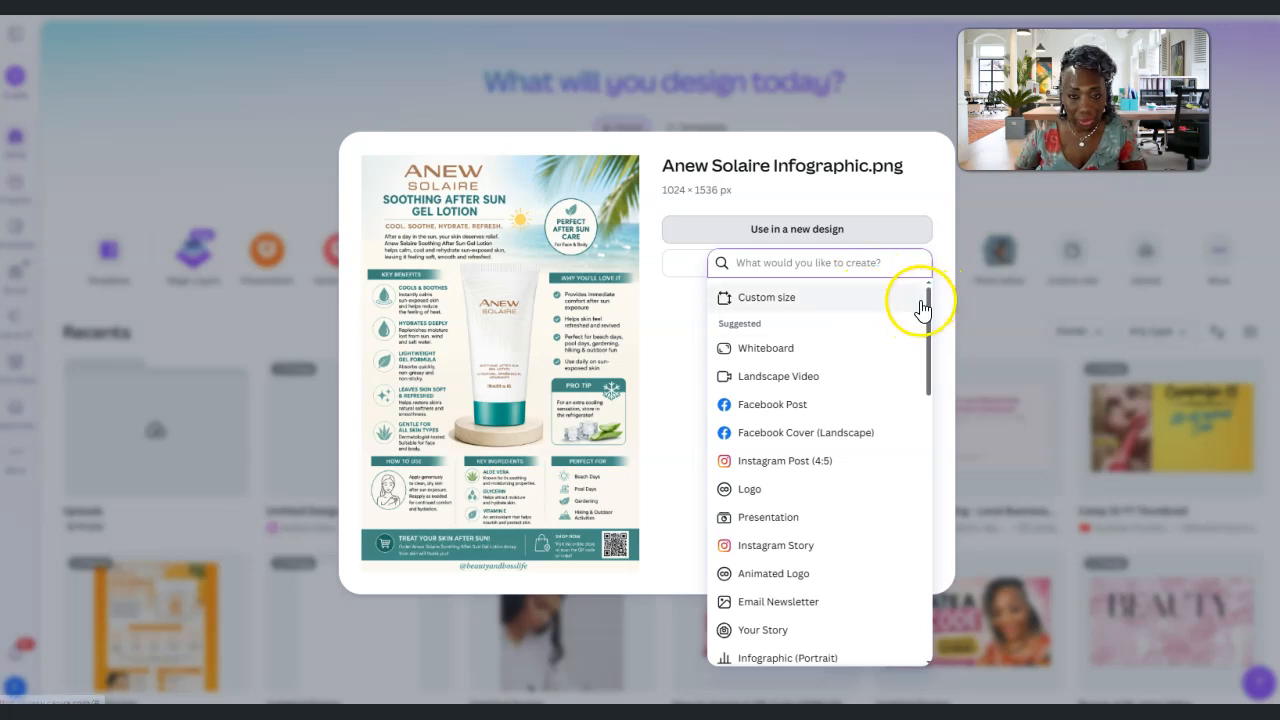
{"action": "left_click_drag", "start_coordinate": [926, 300], "coordinate": [928, 272]}
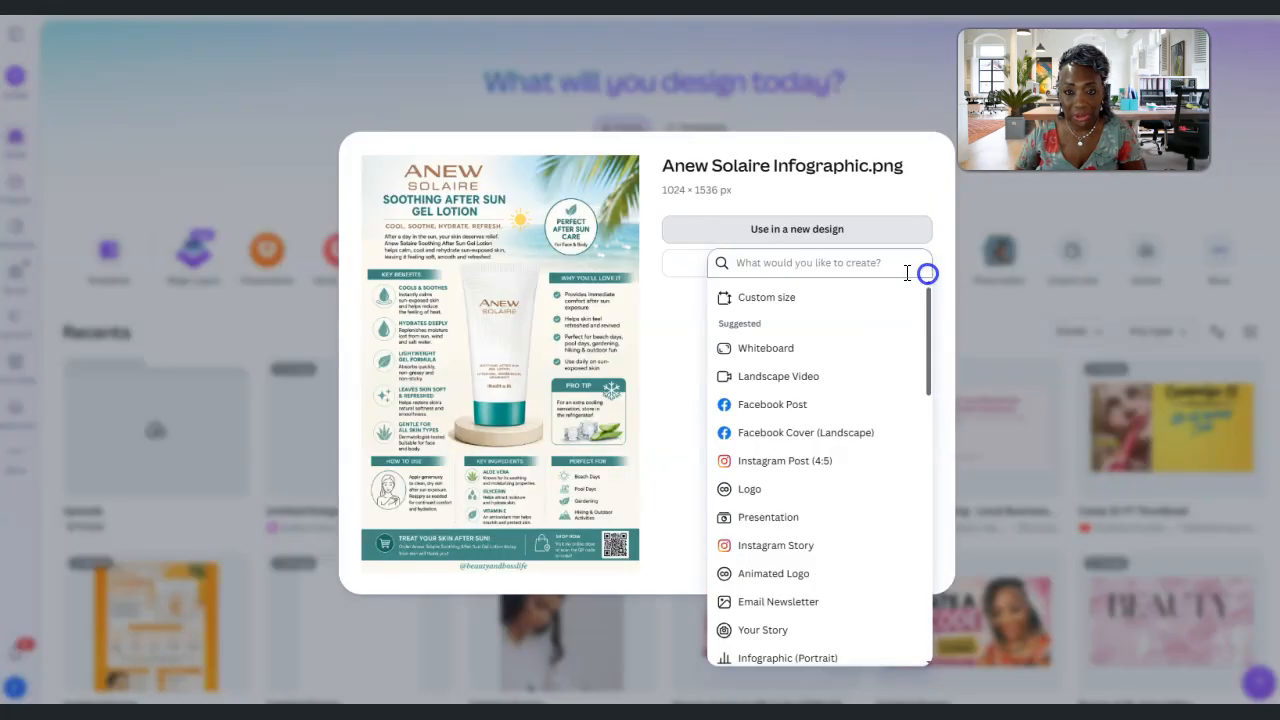
{"action": "left_click", "coordinate": [761, 263]}
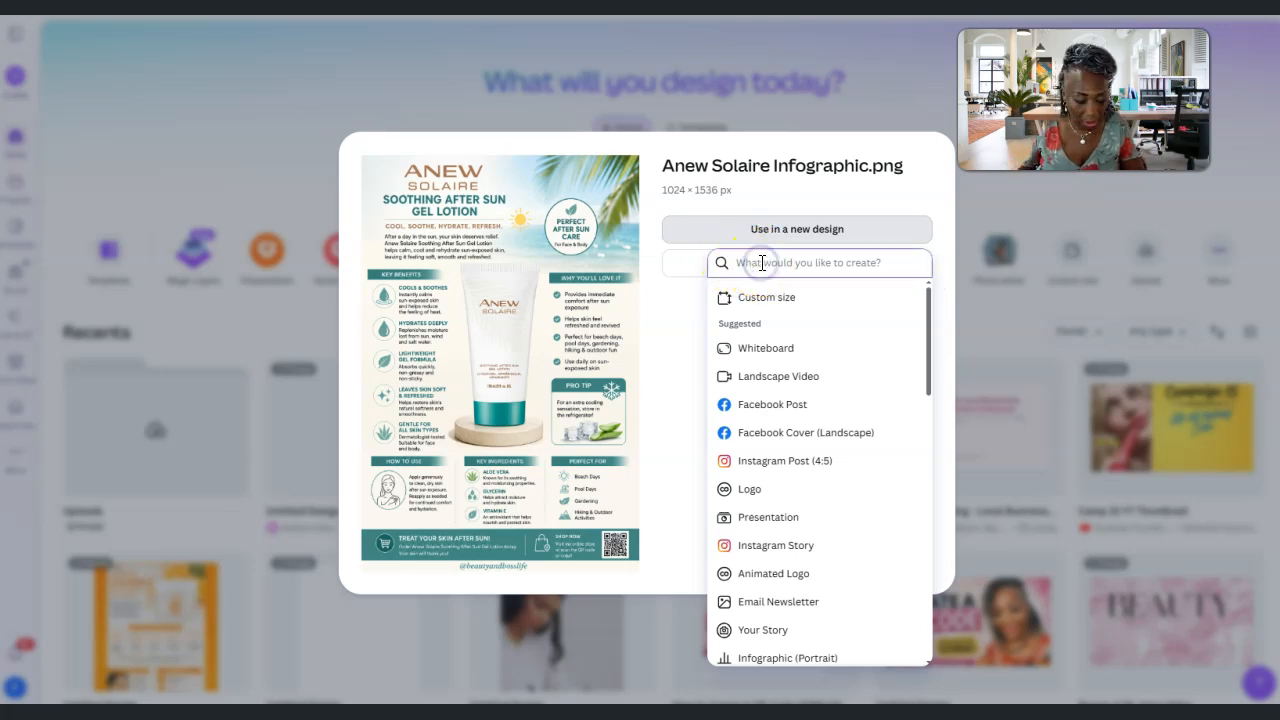
{"action": "type", "text": "reel"}
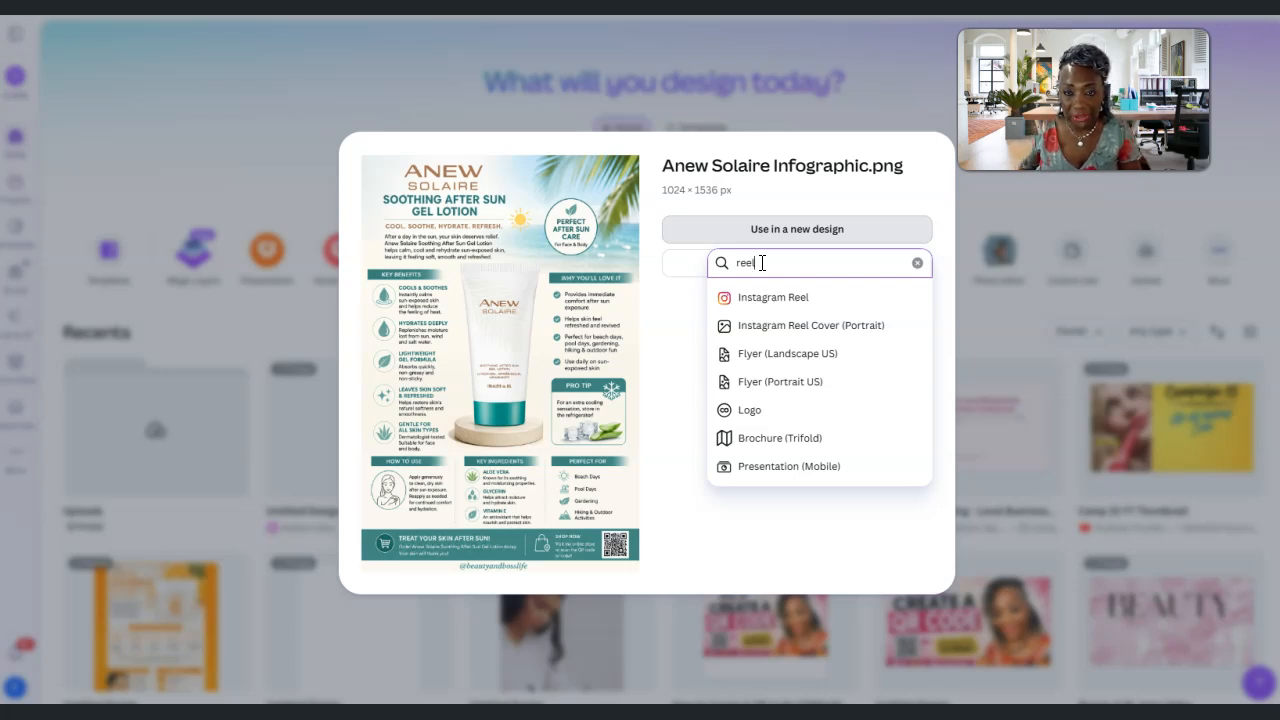
{"action": "left_click_drag", "start_coordinate": [702, 263], "coordinate": [667, 260]}
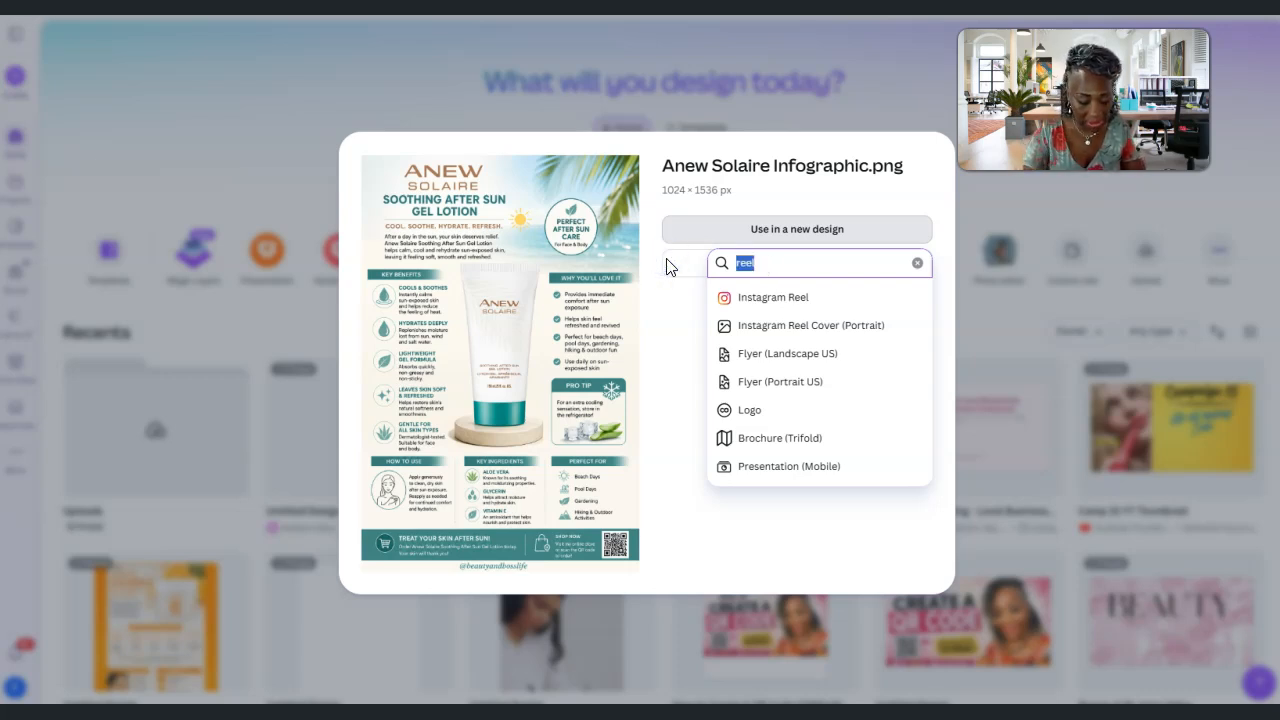
{"action": "type", "text": "mobile"}
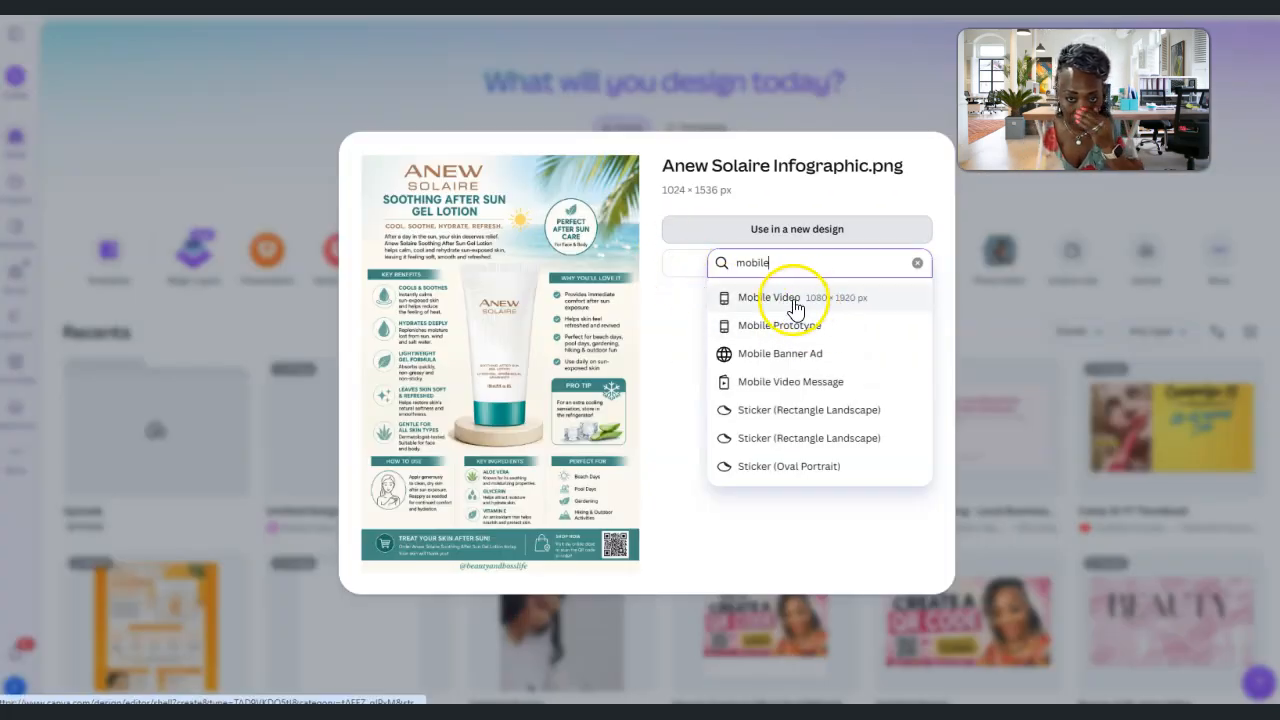
{"action": "left_click", "coordinate": [786, 300]}
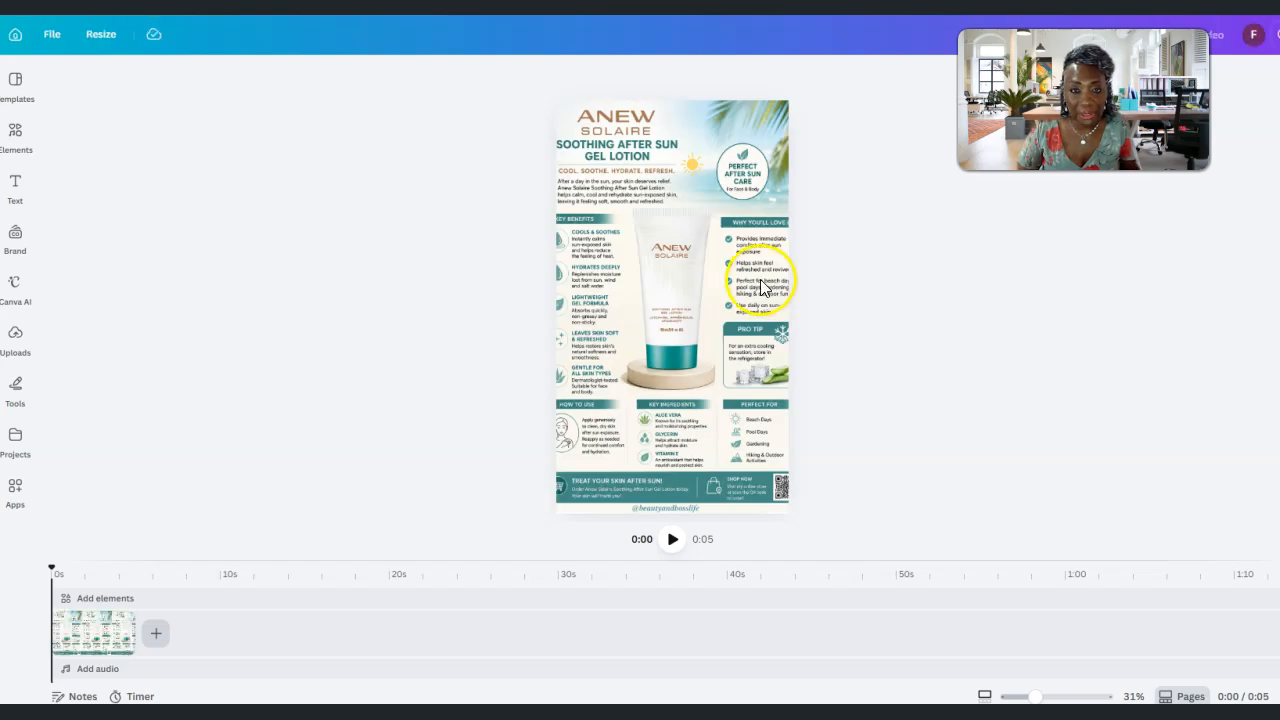
Detach the infographic image from the page background
{"action": "left_click", "coordinate": [646, 267]}
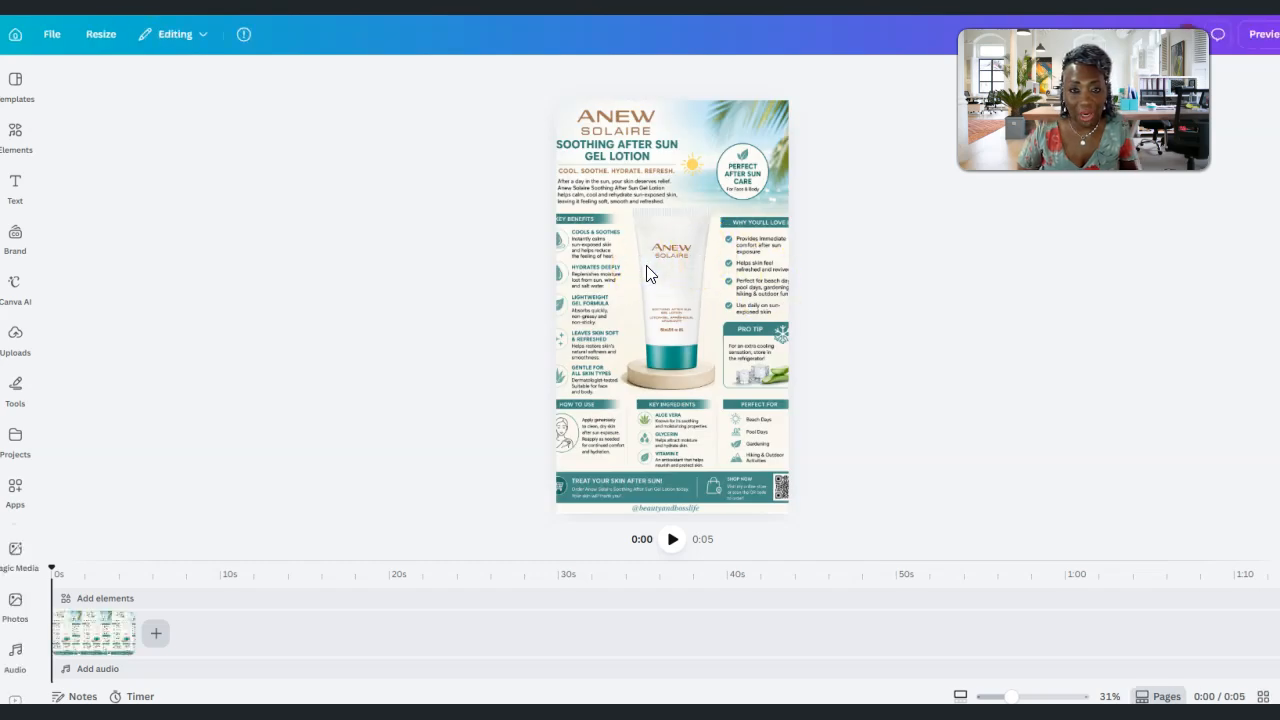
{"action": "left_click", "coordinate": [646, 272]}
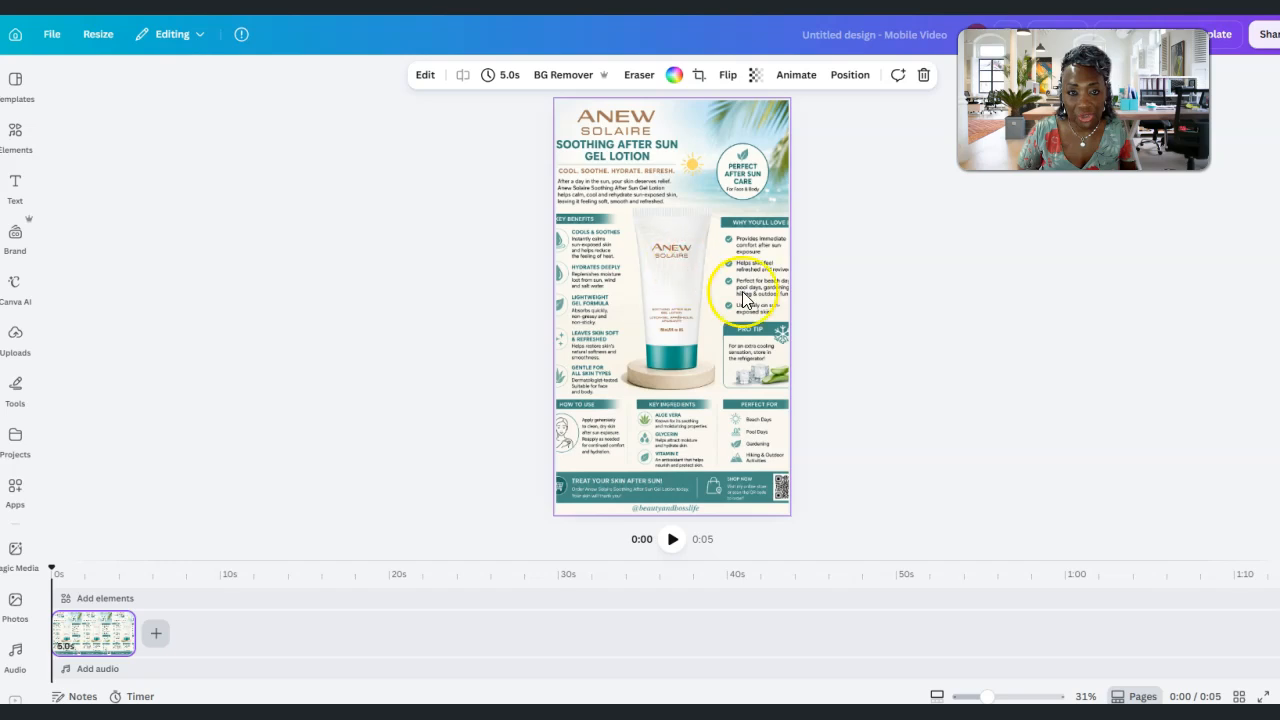
{"action": "right_click", "coordinate": [659, 299]}
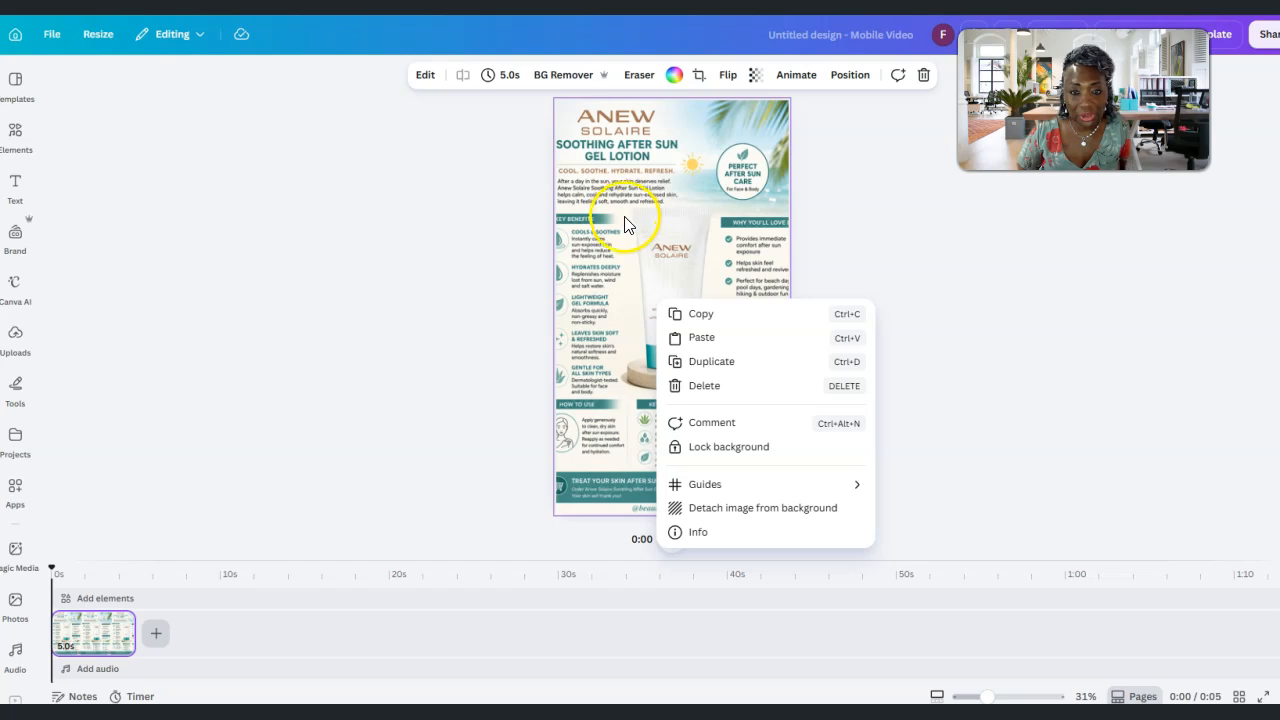
{"action": "left_click", "coordinate": [738, 512]}
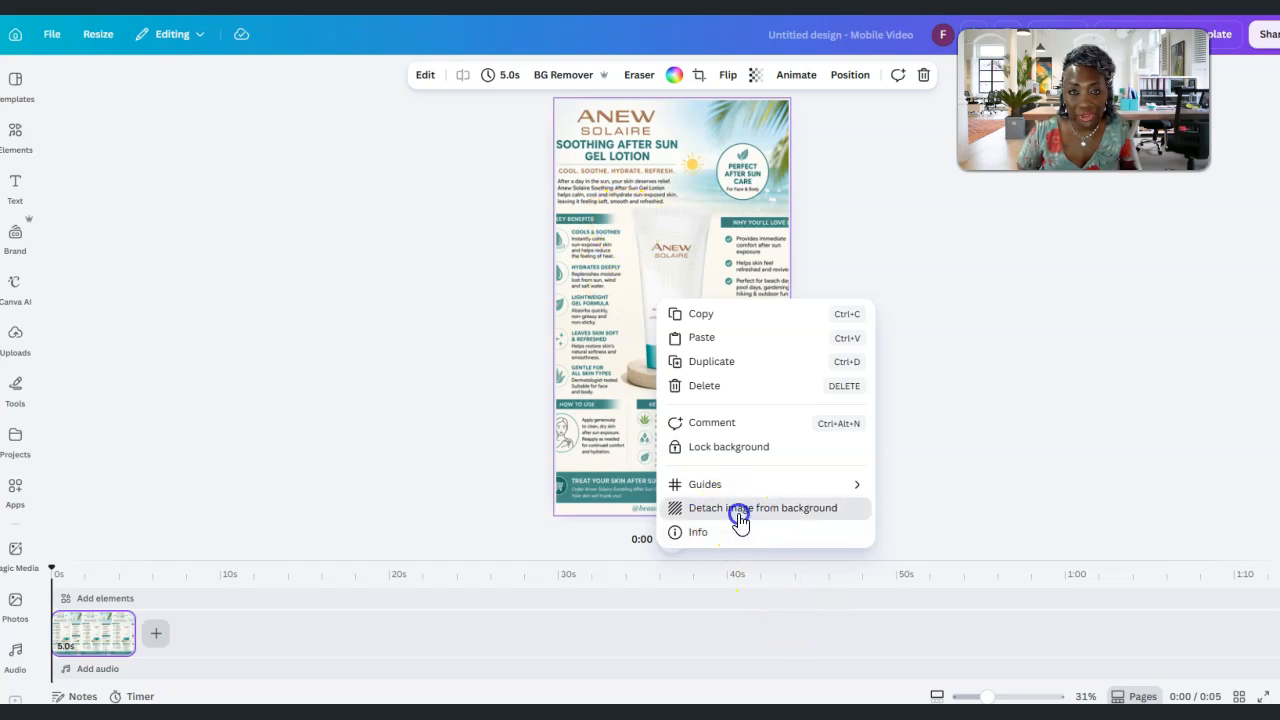
{"action": "left_click", "coordinate": [735, 515]}
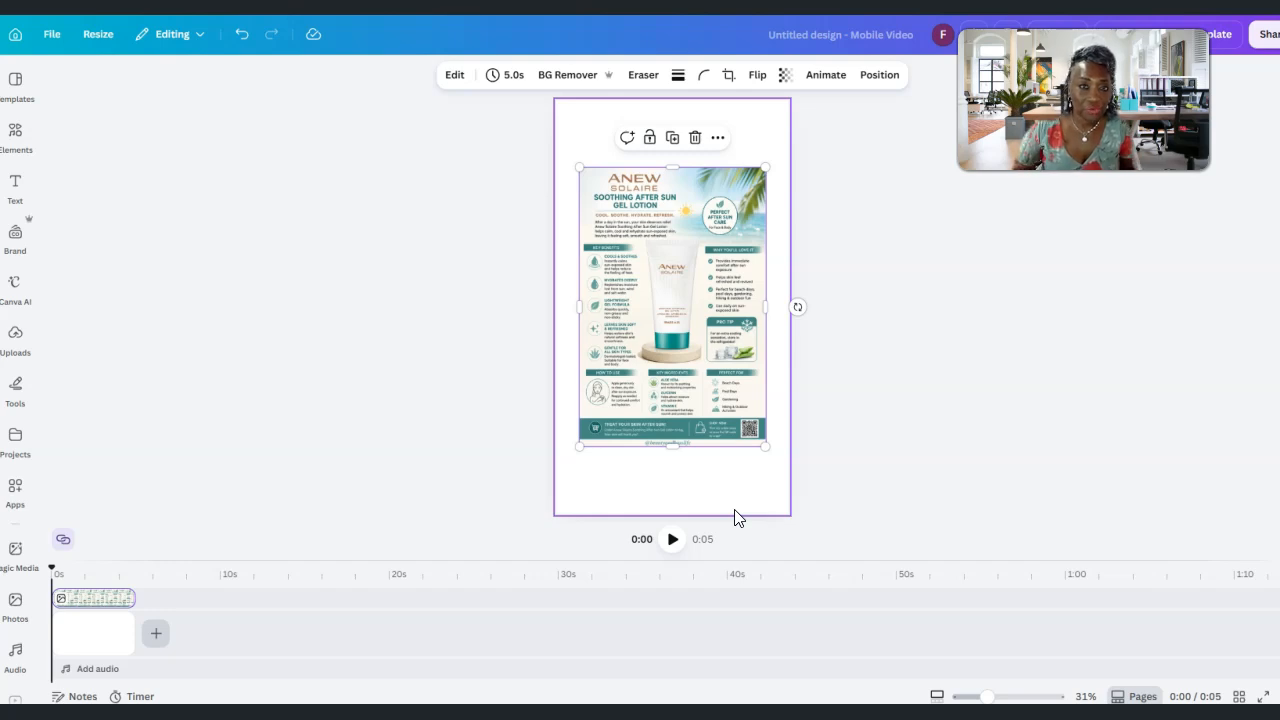
Enlarge the infographic on the page and extend its upper and lower edges, leaving blank bands above and below it
{"action": "left_click", "coordinate": [671, 168]}
{"action": "left_click_drag", "start_coordinate": [671, 171], "coordinate": [666, 146]}
{"action": "left_click_drag", "start_coordinate": [578, 448], "coordinate": [575, 452]}
{"action": "left_click_drag", "start_coordinate": [763, 450], "coordinate": [772, 465]}
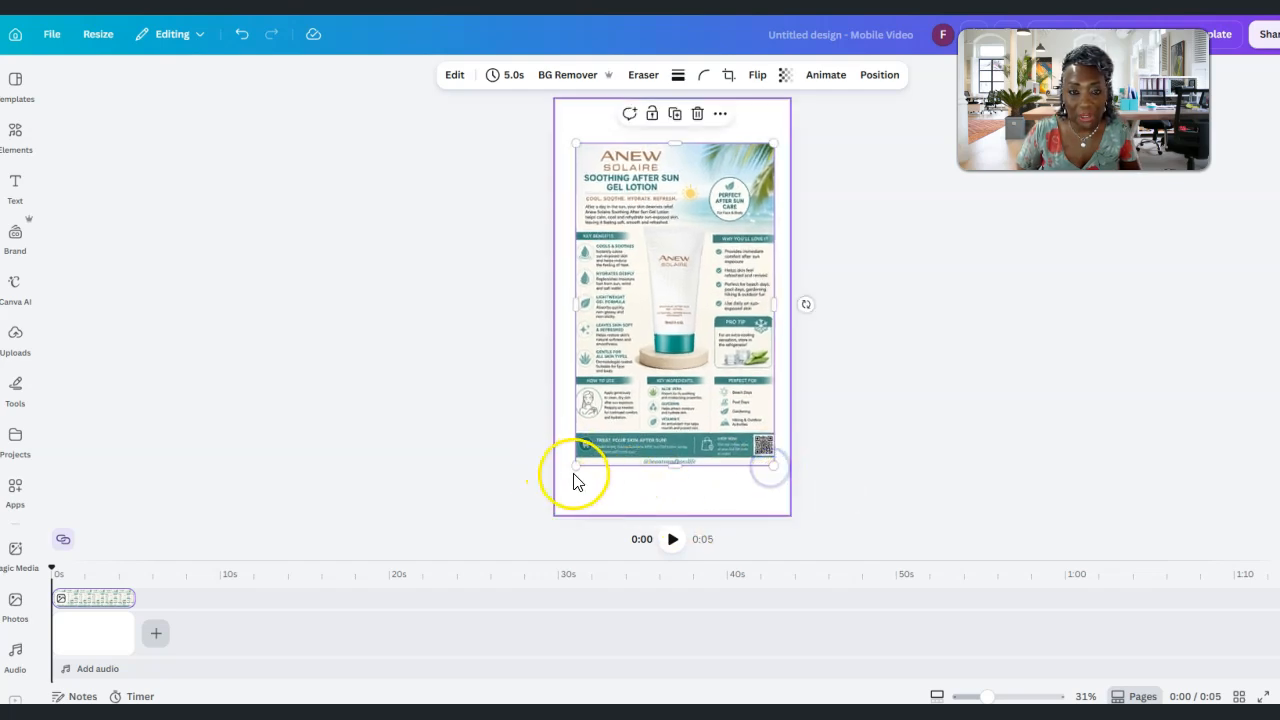
{"action": "left_click_drag", "start_coordinate": [574, 464], "coordinate": [572, 470]}
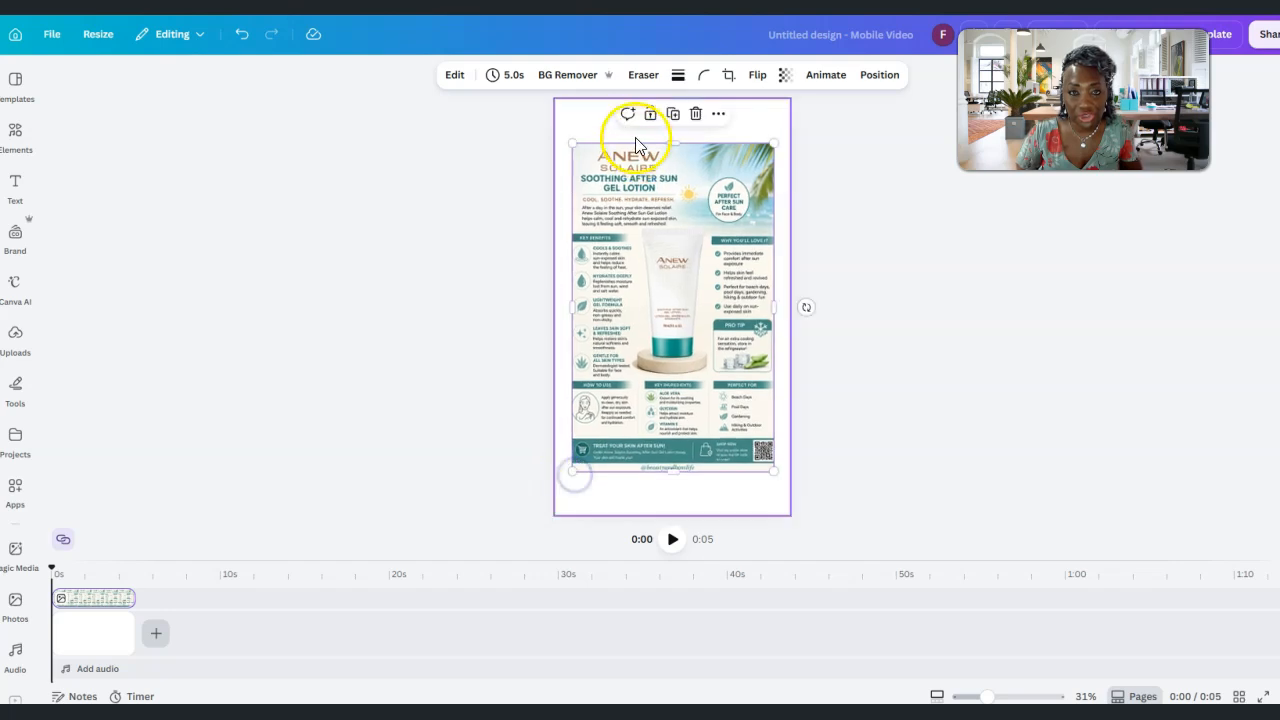
{"action": "left_click_drag", "start_coordinate": [671, 141], "coordinate": [668, 128]}
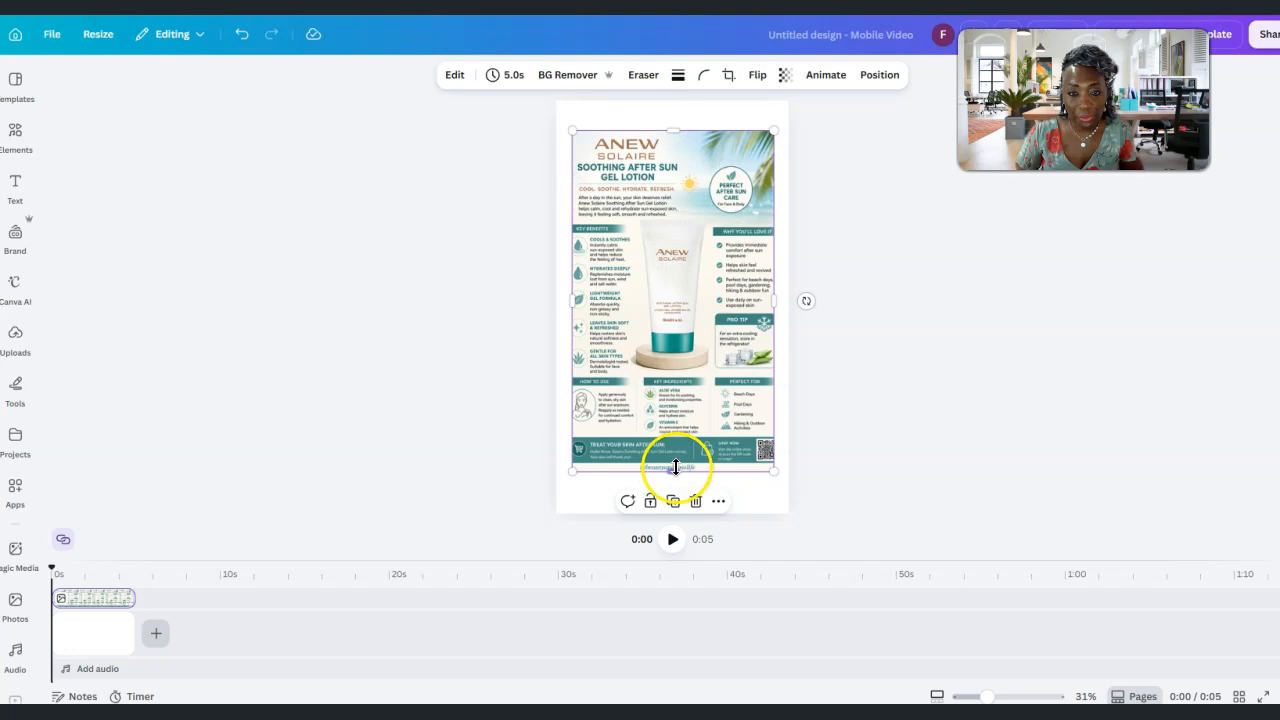
{"action": "left_click_drag", "start_coordinate": [676, 474], "coordinate": [673, 476]}
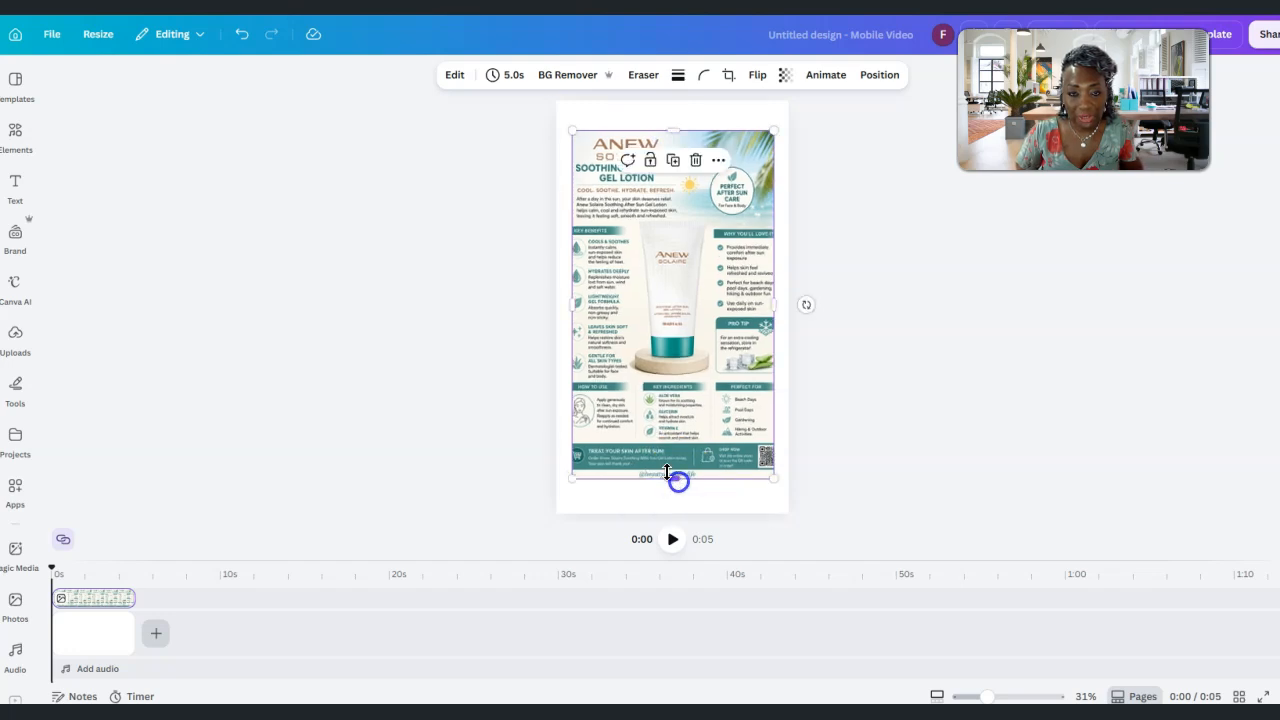
Widen the infographic on both sides until it spans the full width of the page
{"action": "left_click_drag", "start_coordinate": [576, 305], "coordinate": [565, 305]}
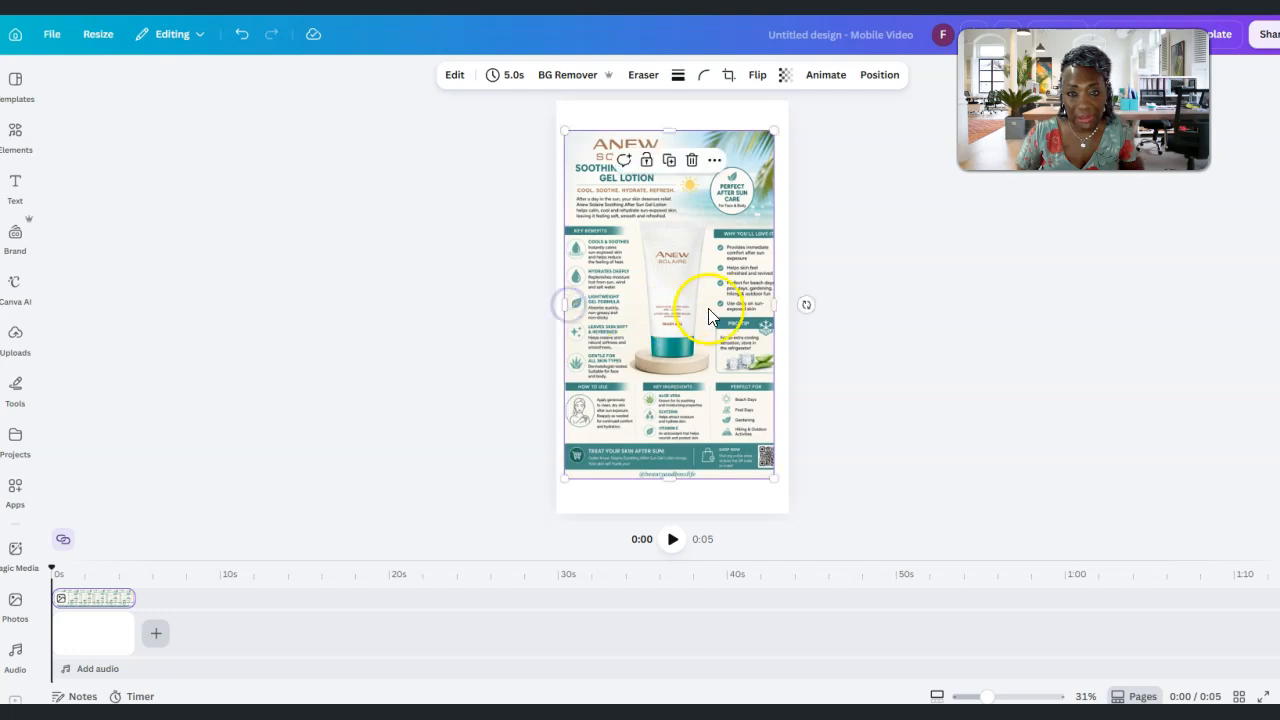
{"action": "left_click_drag", "start_coordinate": [770, 305], "coordinate": [778, 305]}
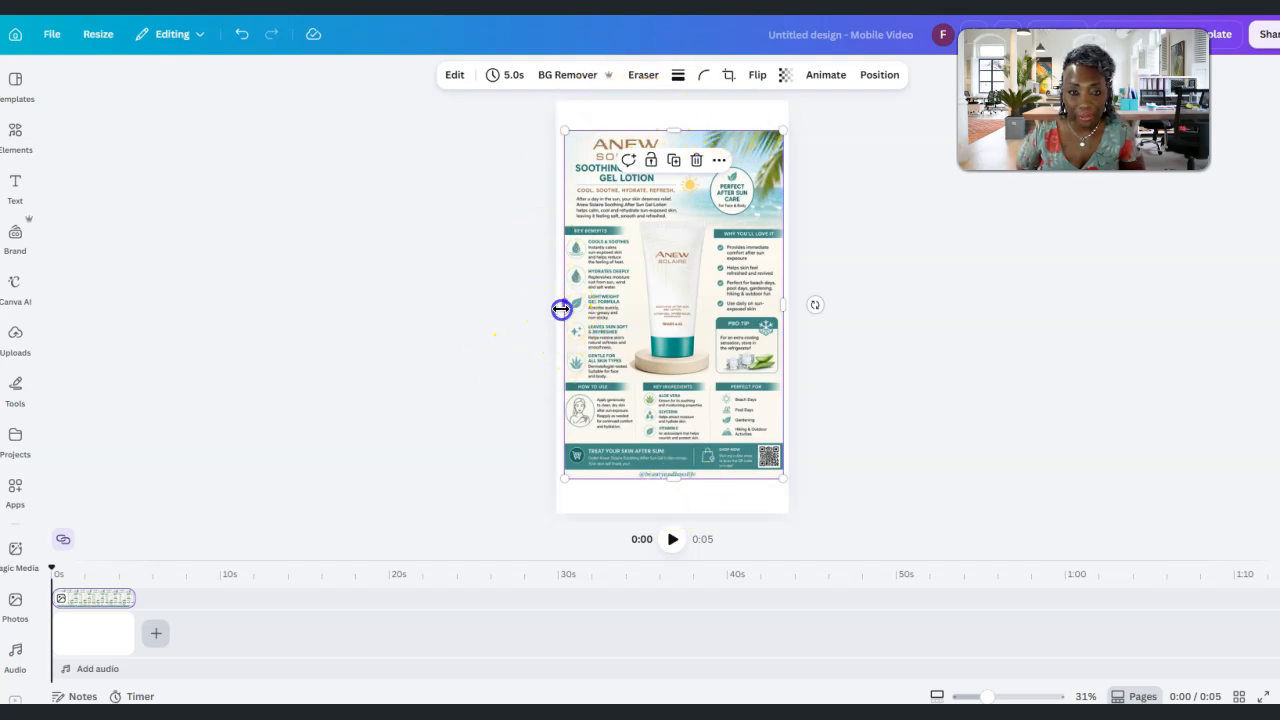
{"action": "left_click_drag", "start_coordinate": [560, 309], "coordinate": [558, 307]}
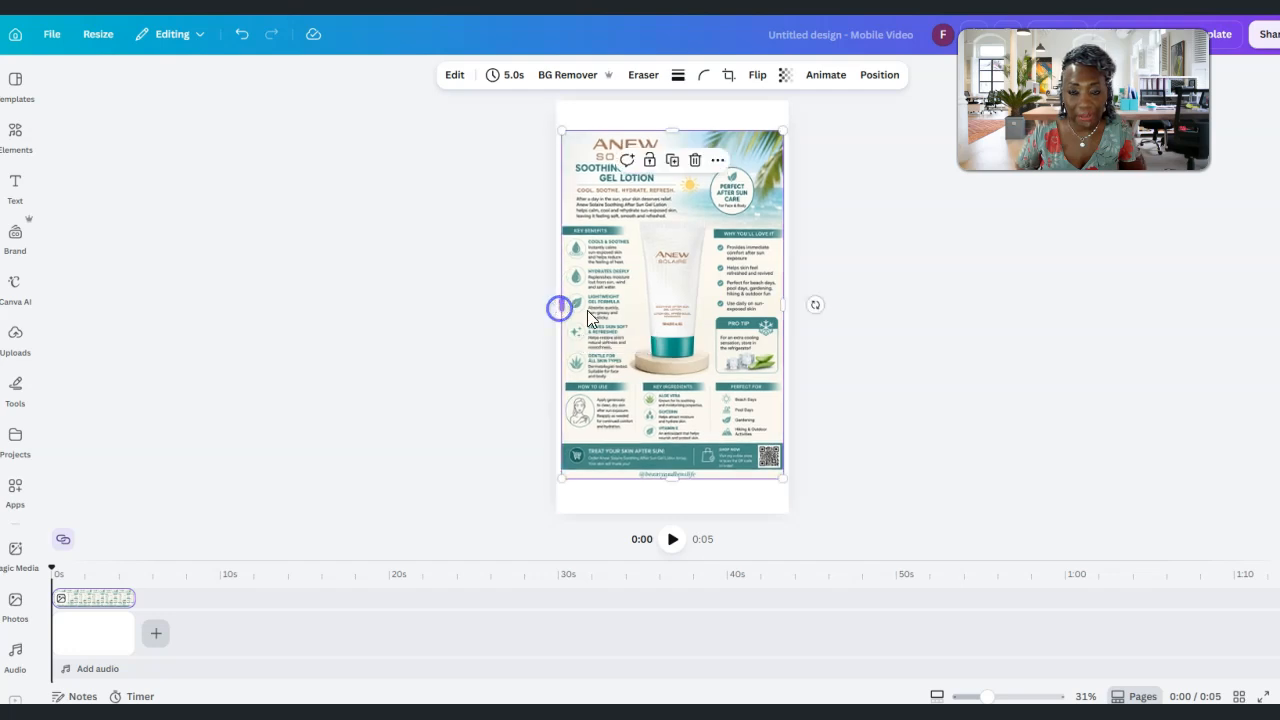
{"action": "left_click_drag", "start_coordinate": [787, 305], "coordinate": [791, 305]}
{"action": "left_click_drag", "start_coordinate": [563, 306], "coordinate": [557, 304]}
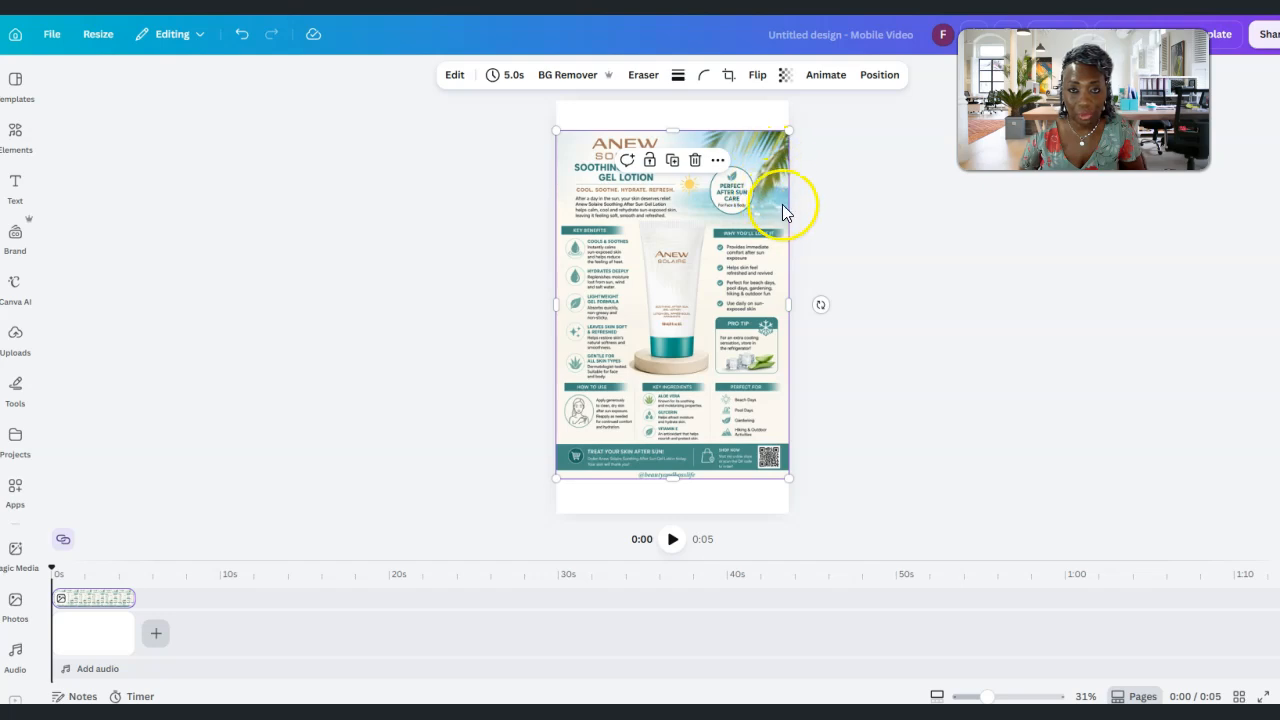
Search the photo elements for "image of the ocean"
{"action": "left_click", "coordinate": [16, 136]}
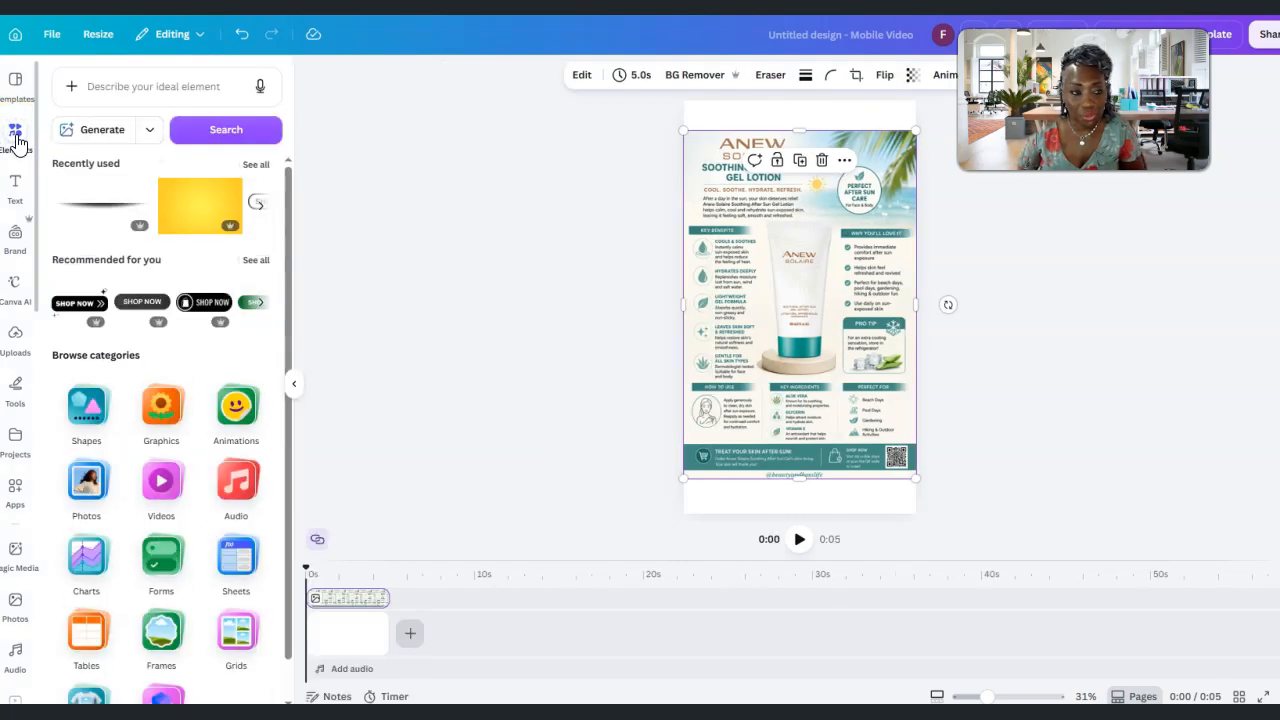
{"action": "left_click_drag", "start_coordinate": [288, 213], "coordinate": [277, 286]}
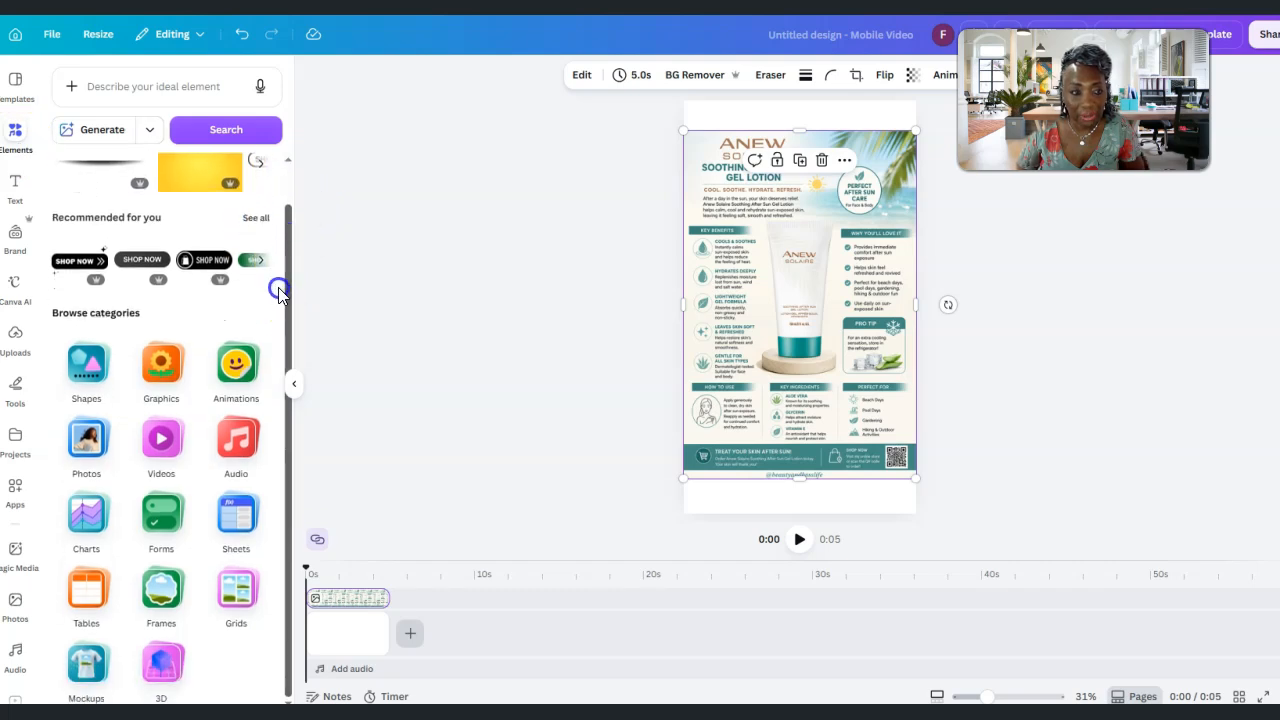
{"action": "left_click", "coordinate": [84, 453]}
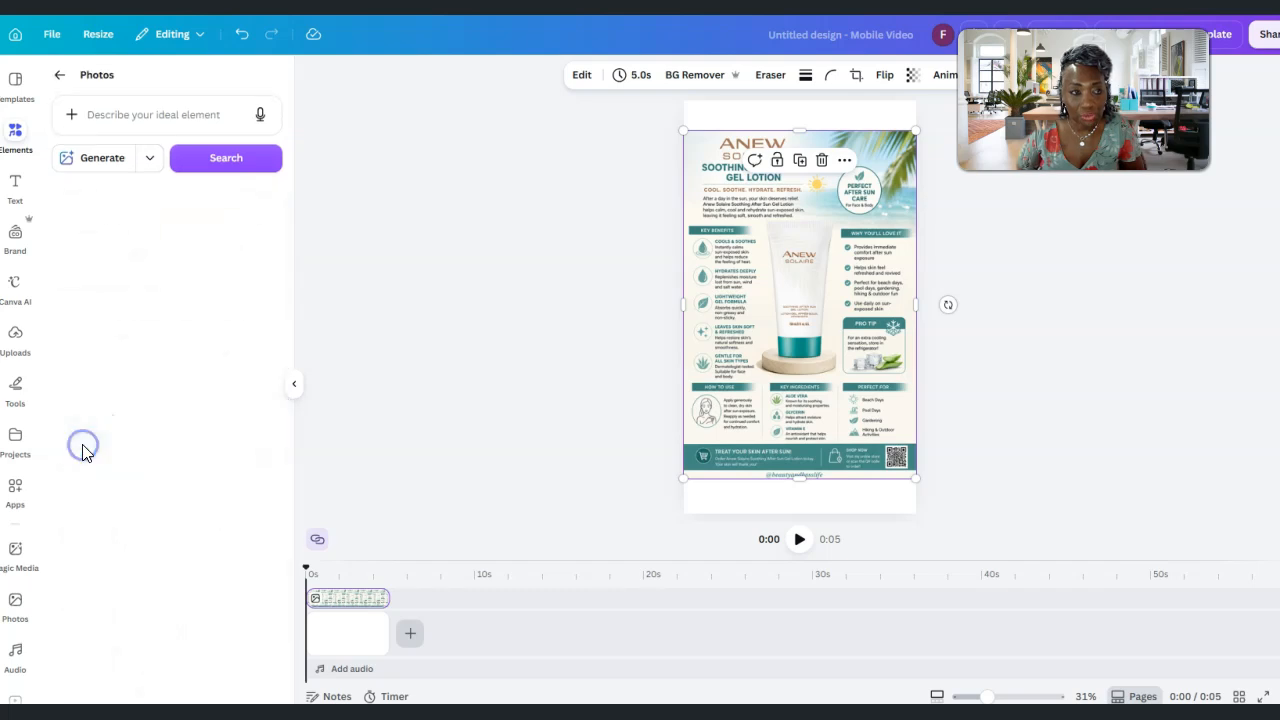
{"action": "left_click", "coordinate": [125, 117]}
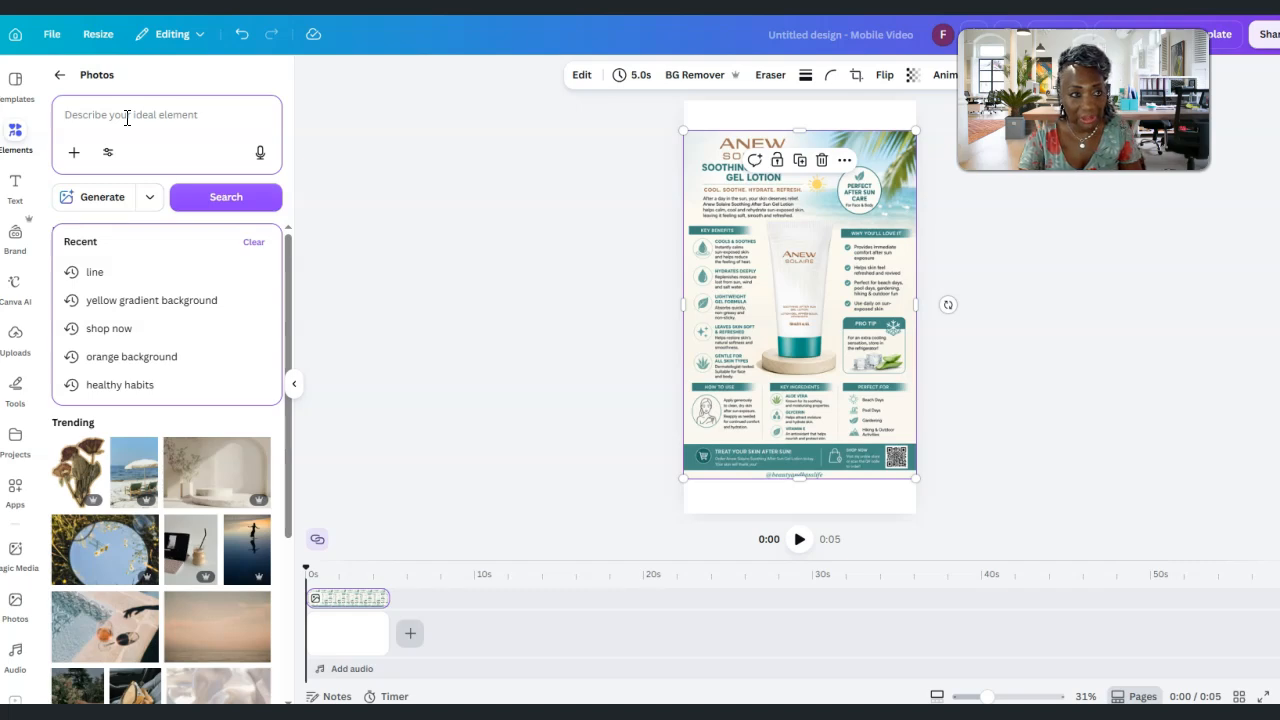
{"action": "type", "text": "lmage of the ocean"}
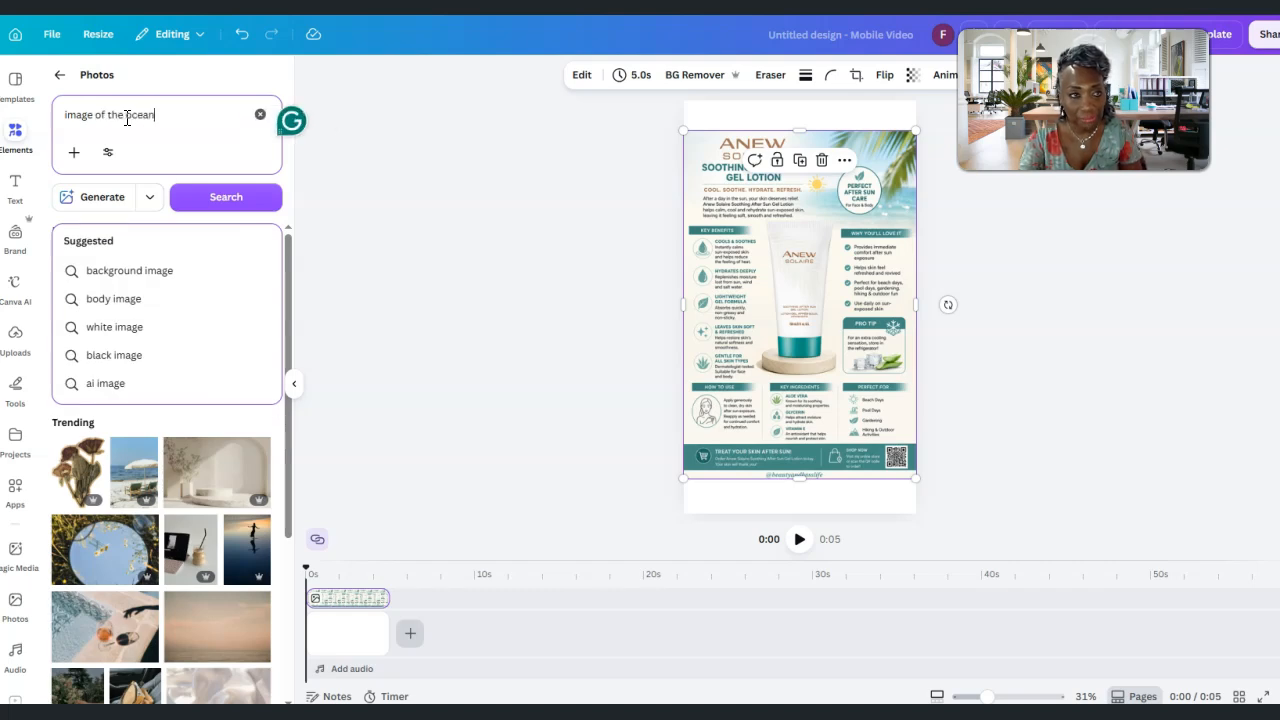
{"action": "key", "text": "Return"}
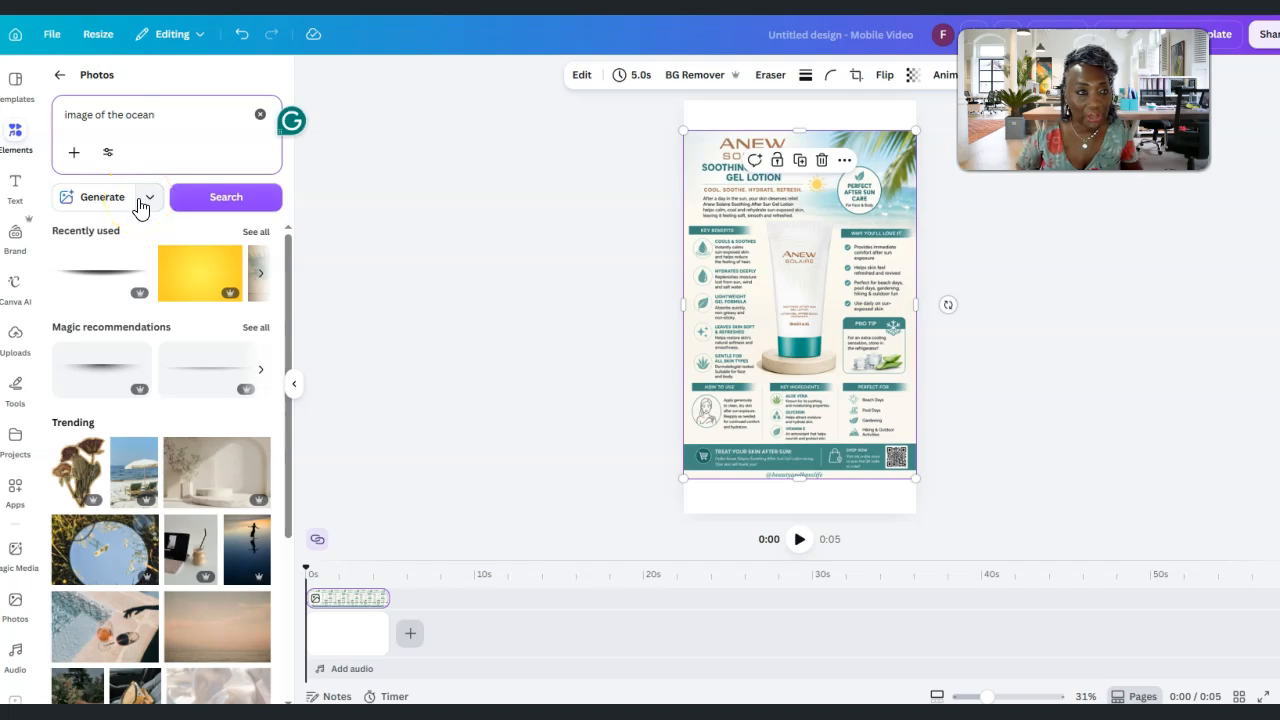
Filter the photo results to Vertical orientation and look through them for a beach picture
{"action": "left_click", "coordinate": [107, 155]}
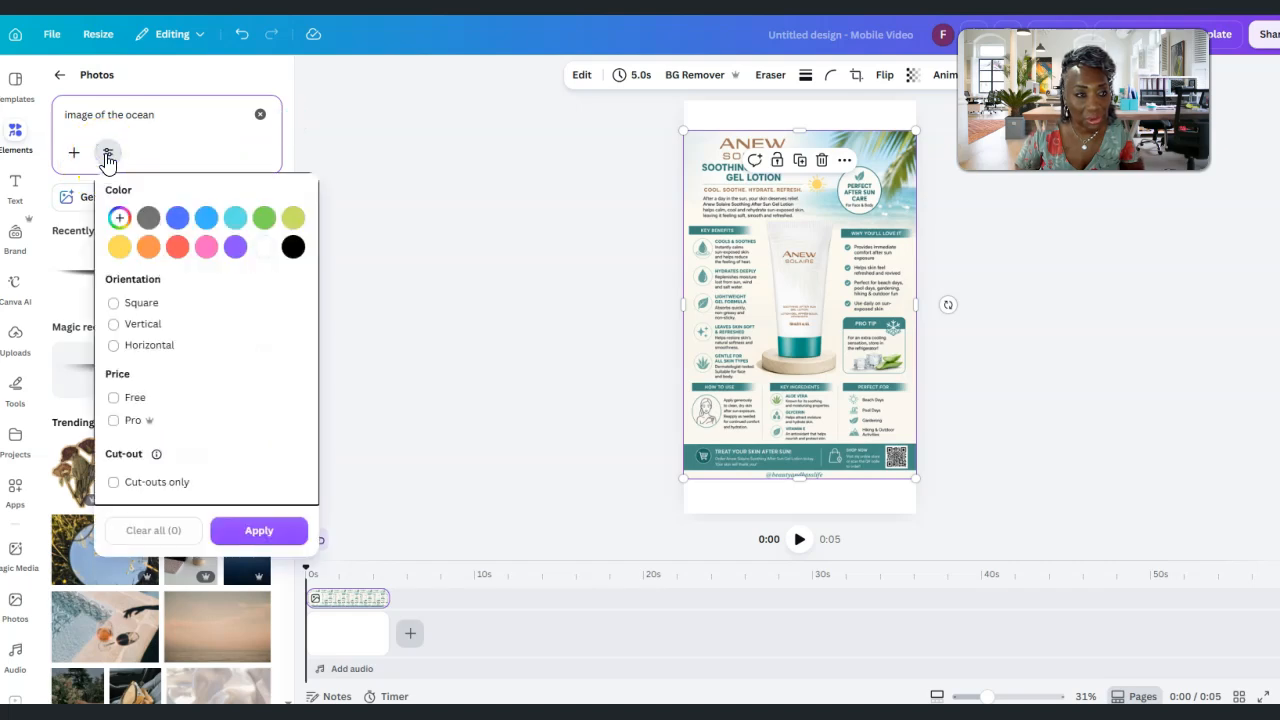
{"action": "left_click", "coordinate": [114, 324]}
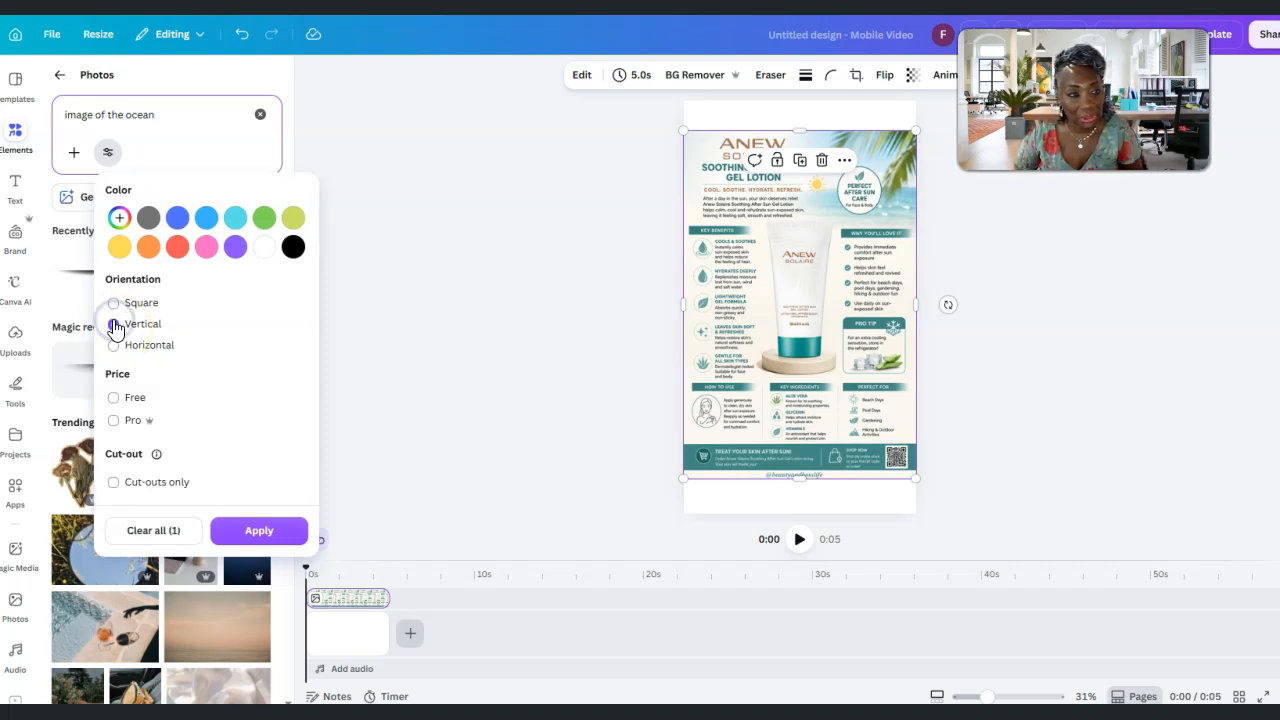
{"action": "left_click", "coordinate": [259, 541]}
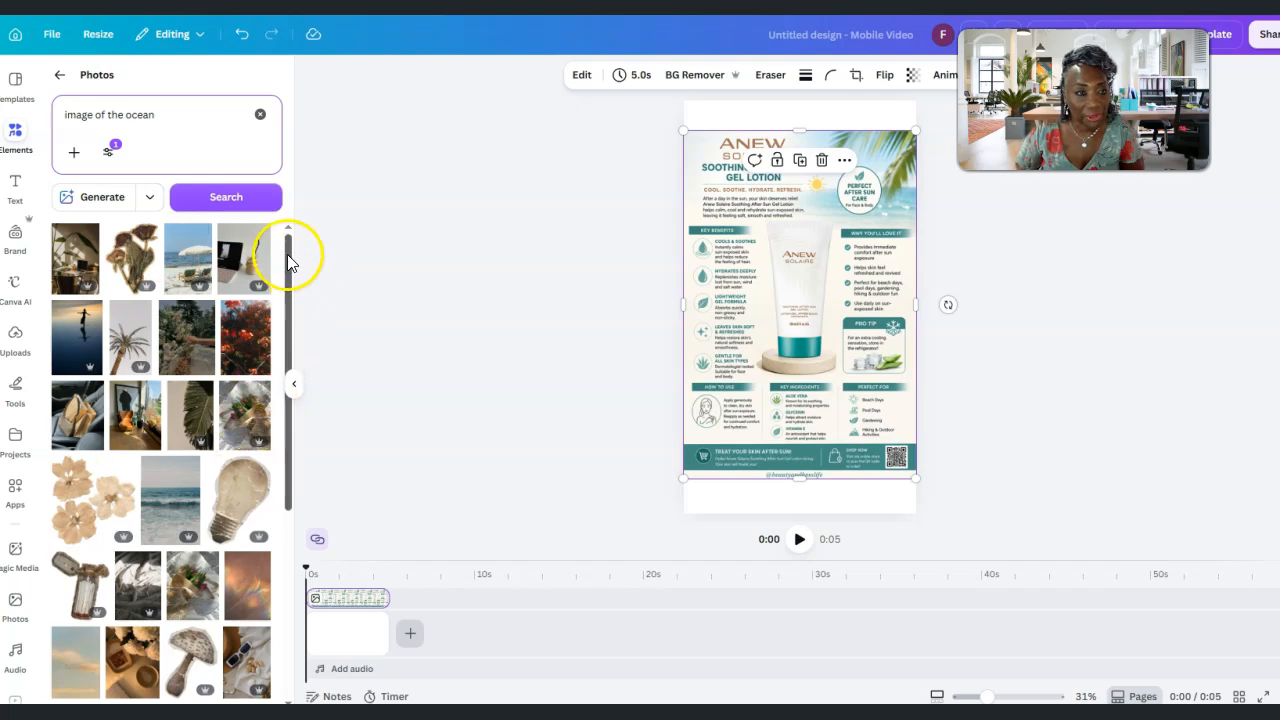
{"action": "left_click_drag", "start_coordinate": [286, 257], "coordinate": [273, 575]}
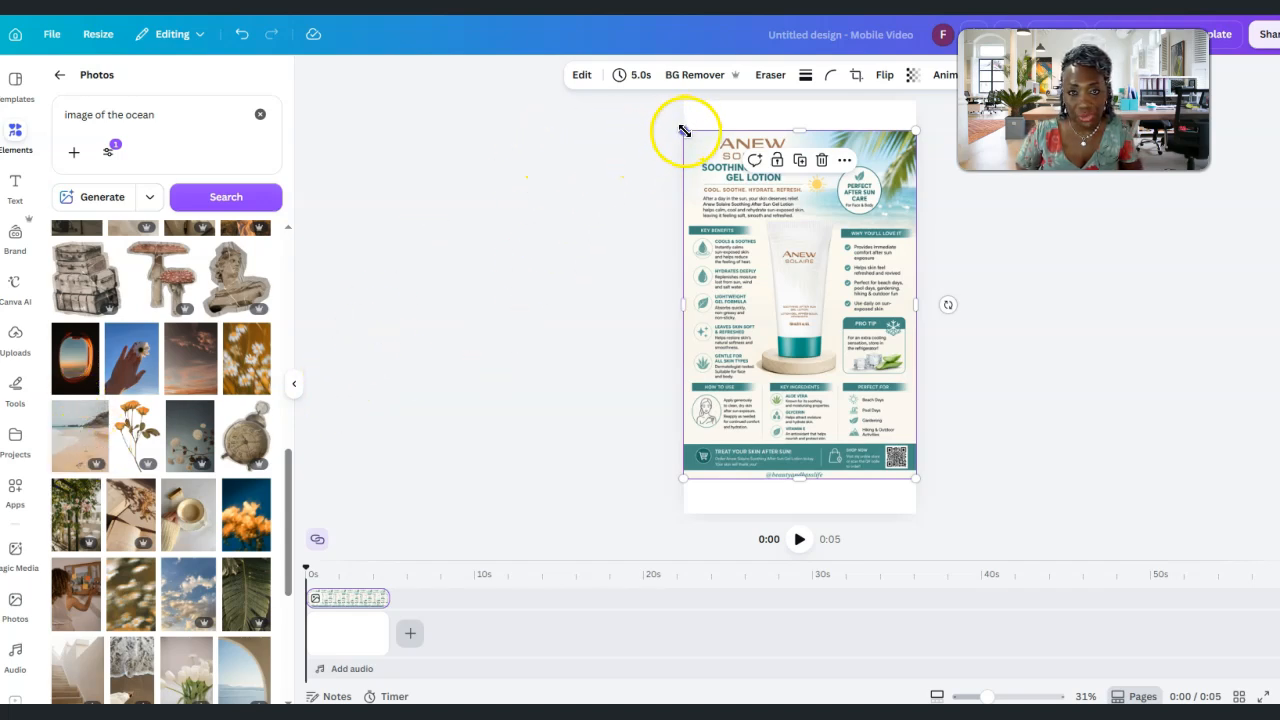
Shrink the infographic toward the page's lower-right corner and add the vertical photo of beach footprints as a full-page clip
{"action": "left_click_drag", "start_coordinate": [690, 138], "coordinate": [782, 278]}
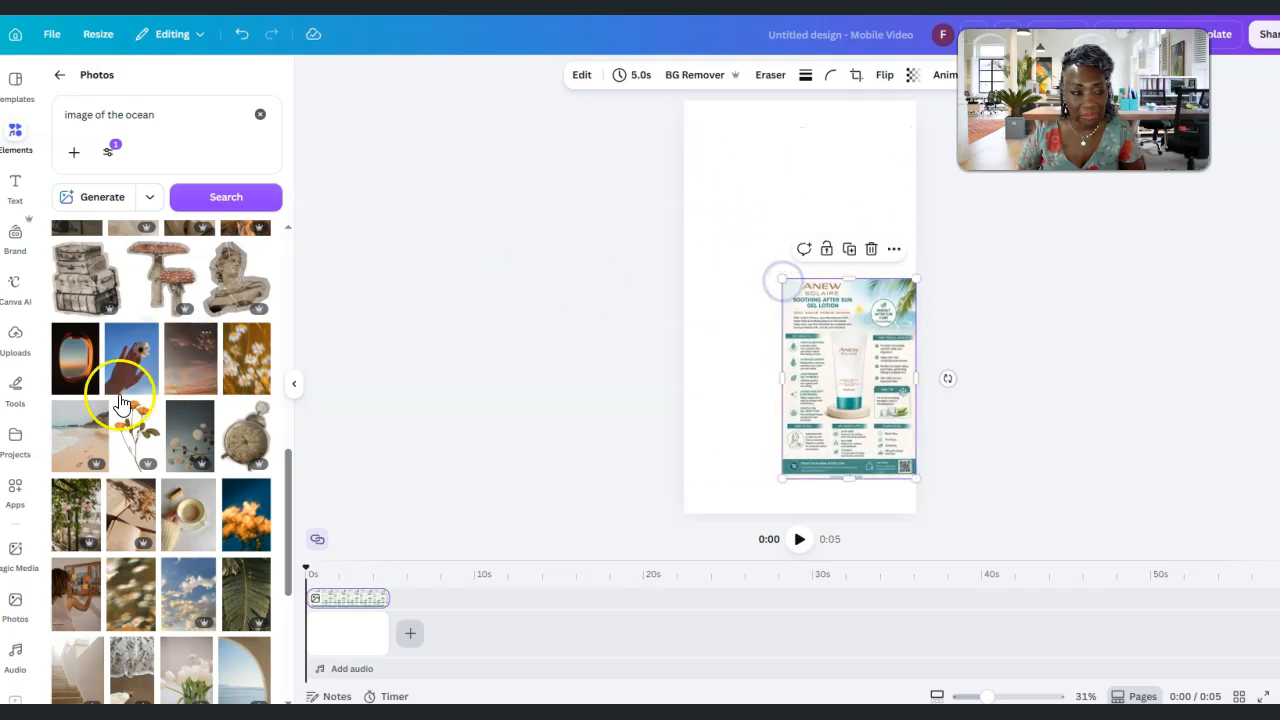
{"action": "left_click", "coordinate": [70, 440]}
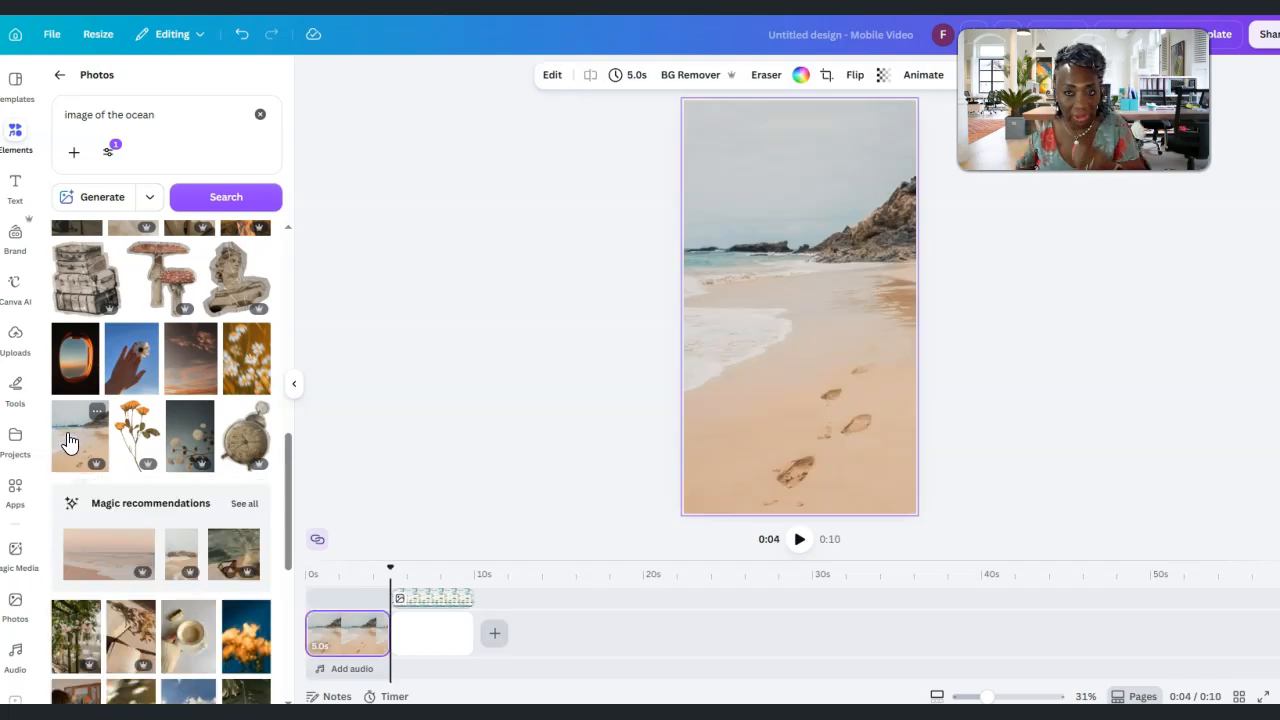
{"action": "left_click", "coordinate": [410, 598]}
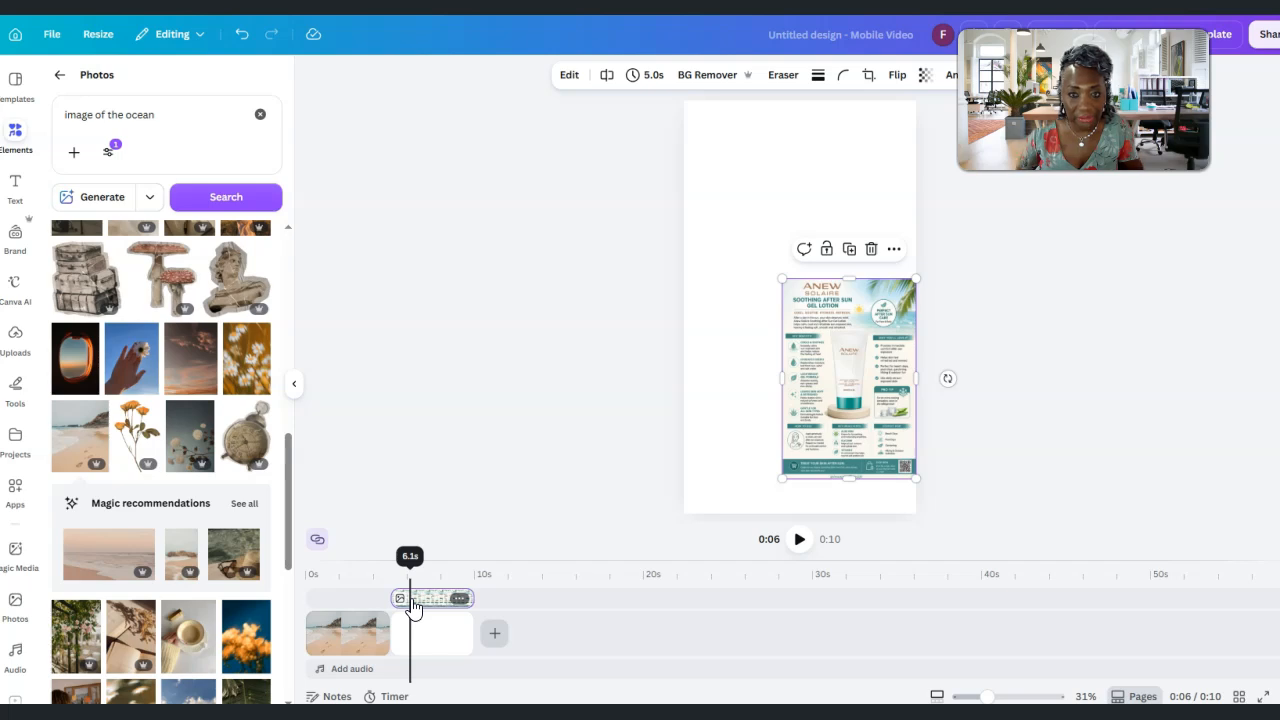
{"action": "left_click", "coordinate": [351, 632]}
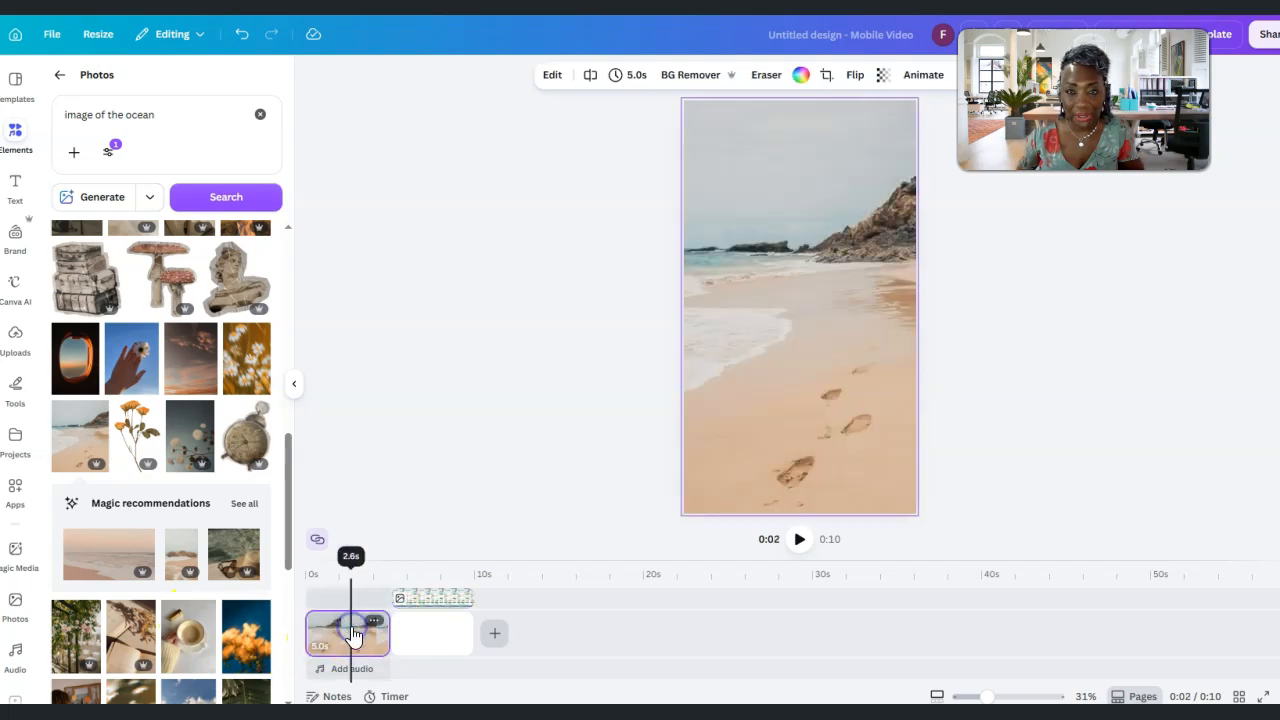
Move the infographic to the first clip, ahead of the beach clip, and detach it from that clip's background
{"action": "left_click", "coordinate": [845, 252]}
{"action": "left_click_drag", "start_coordinate": [446, 605], "coordinate": [343, 632]}
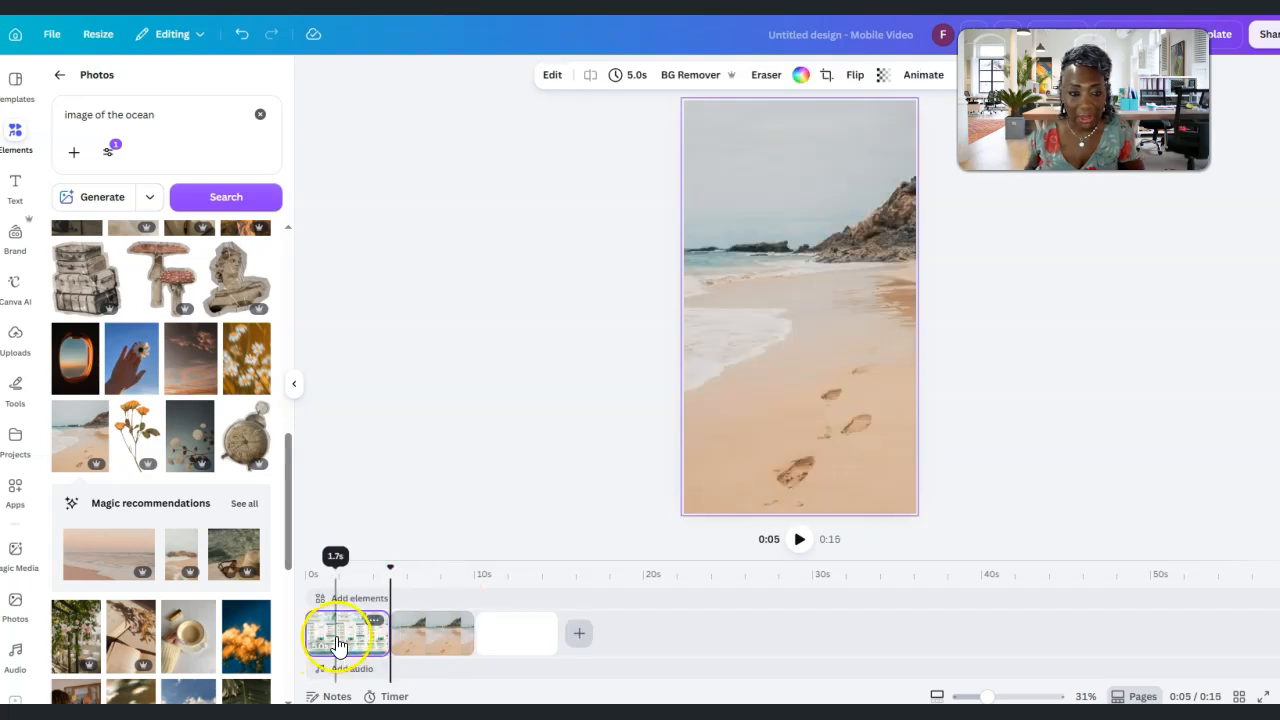
{"action": "left_click", "coordinate": [360, 645]}
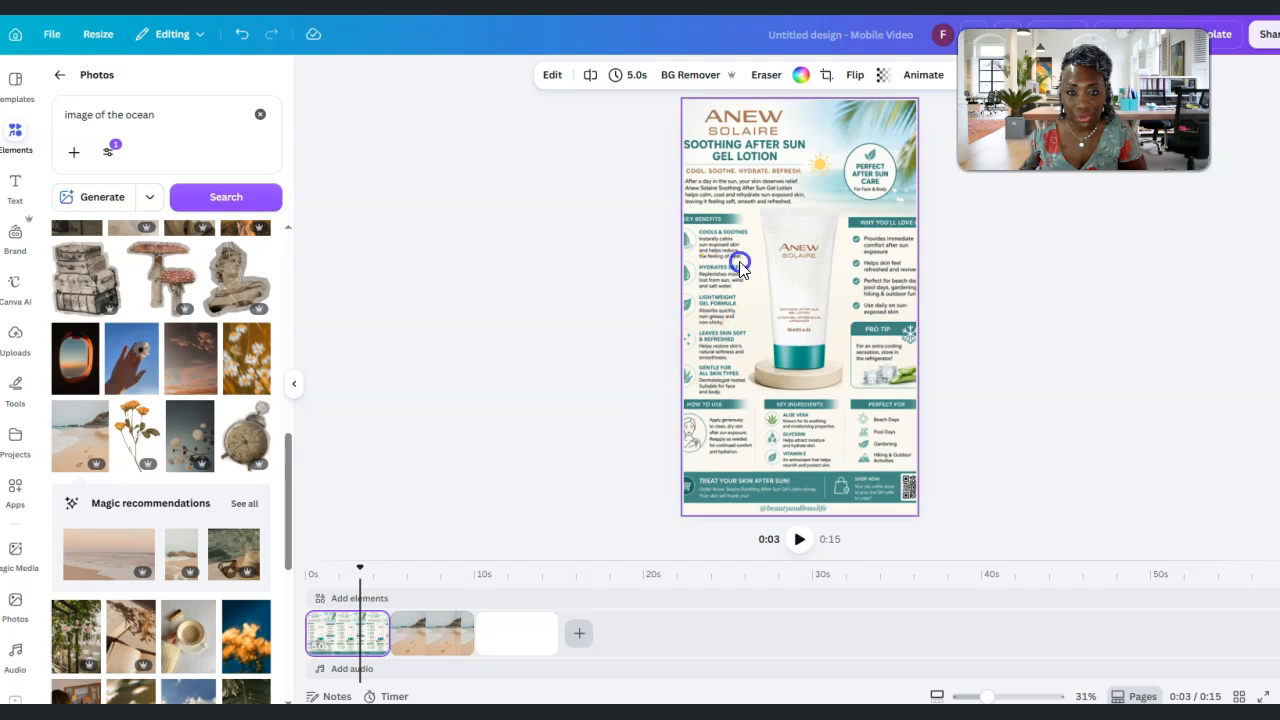
{"action": "left_click", "coordinate": [693, 178]}
{"action": "left_click", "coordinate": [745, 225]}
{"action": "right_click", "coordinate": [750, 232]}
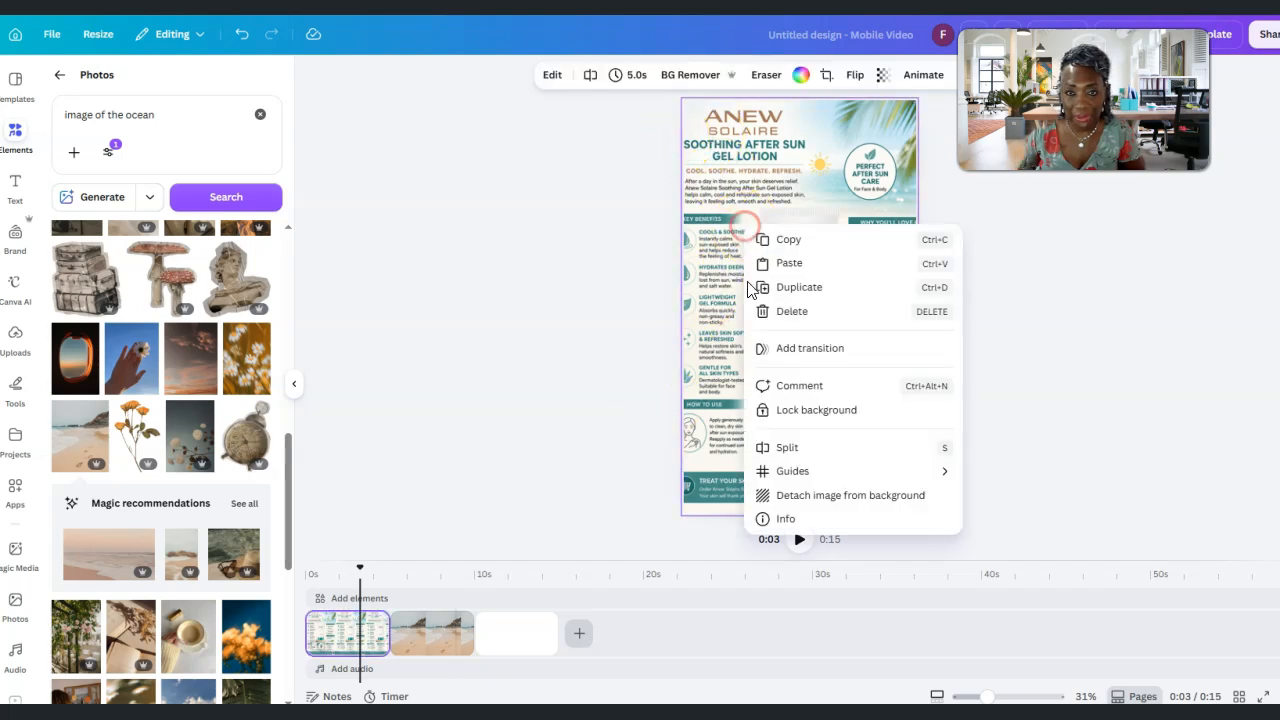
{"action": "left_click", "coordinate": [793, 502]}
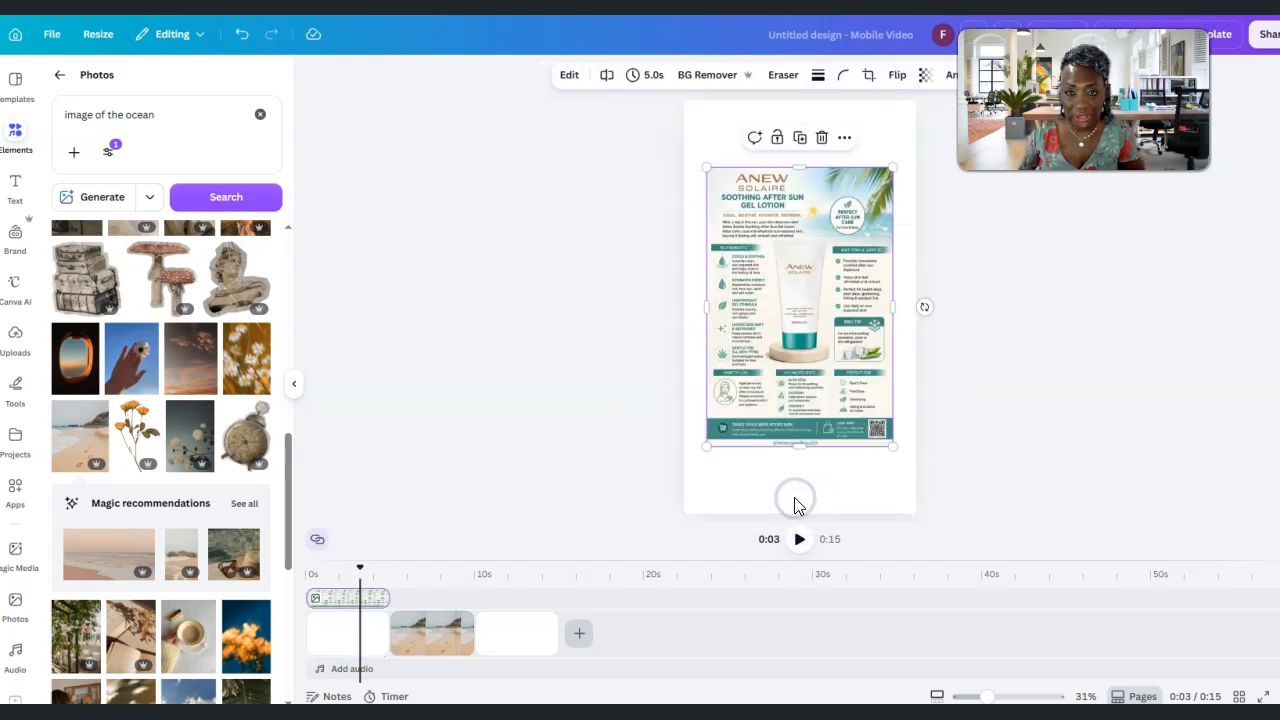
Delete the blank clip behind the infographic and the trailing blank clip, leaving the infographic over the beach clip
{"action": "left_click", "coordinate": [323, 634]}
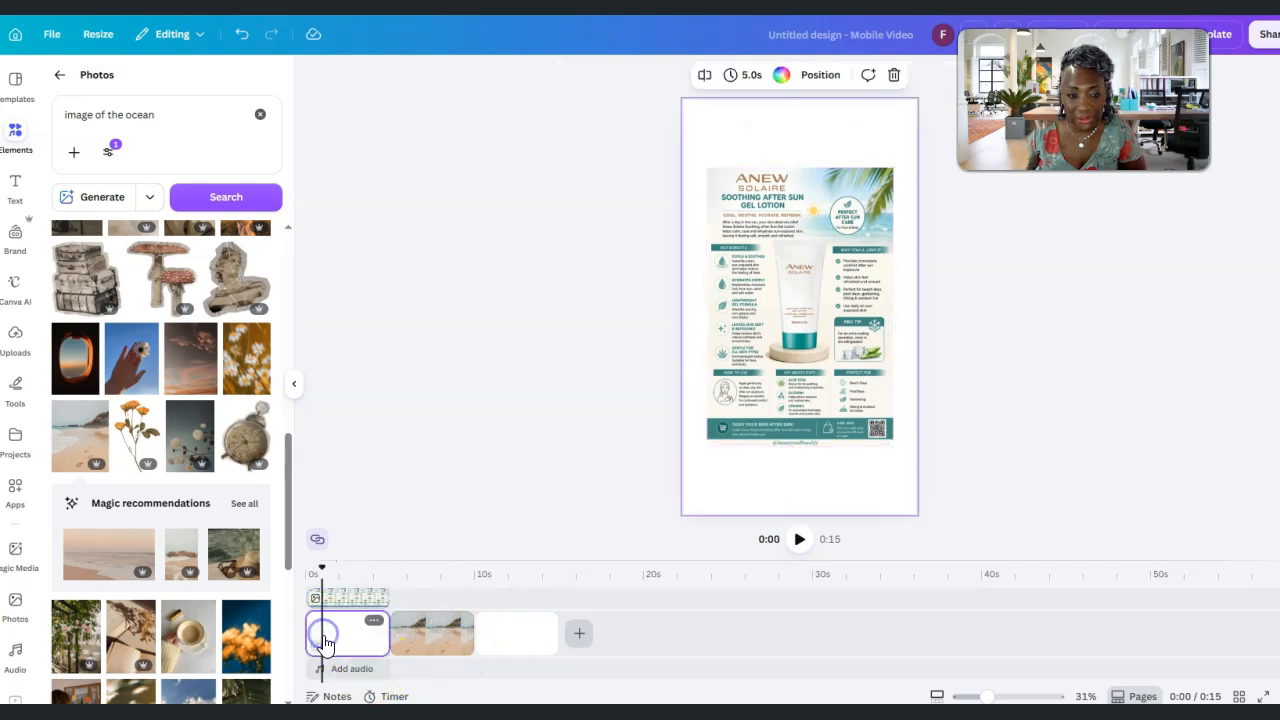
{"action": "left_click_drag", "start_coordinate": [445, 650], "coordinate": [349, 634]}
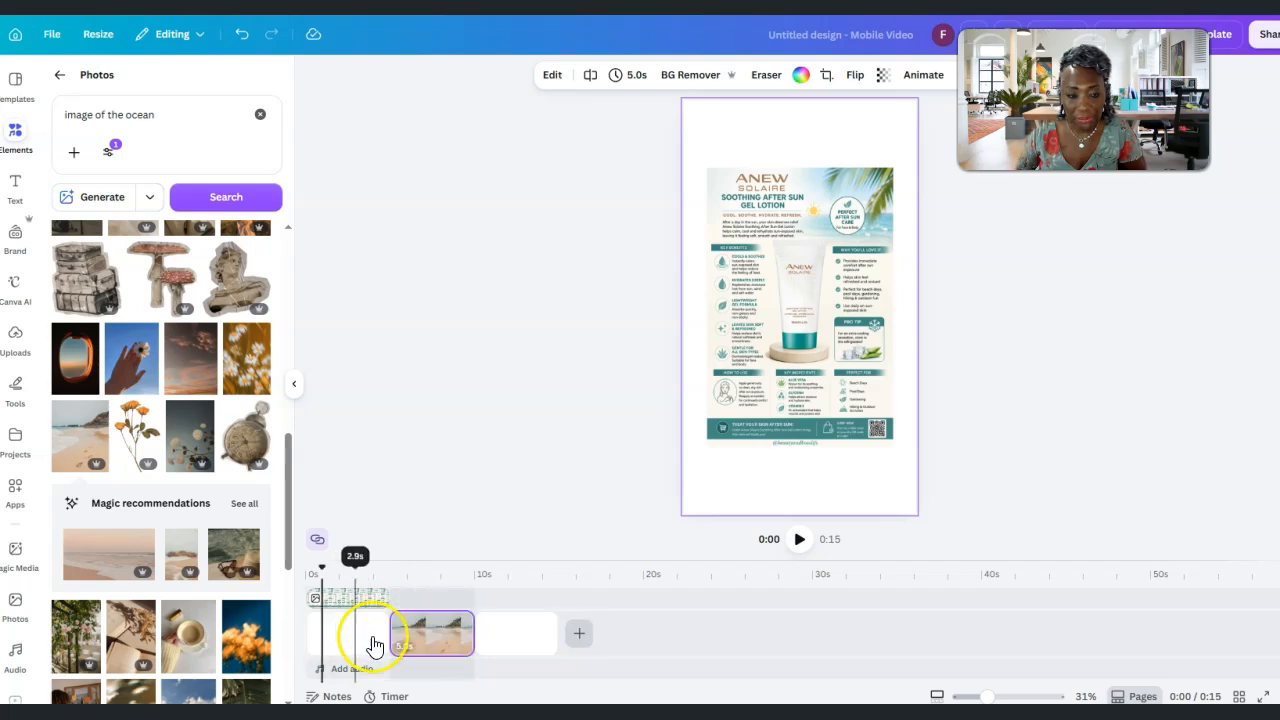
{"action": "right_click", "coordinate": [337, 645]}
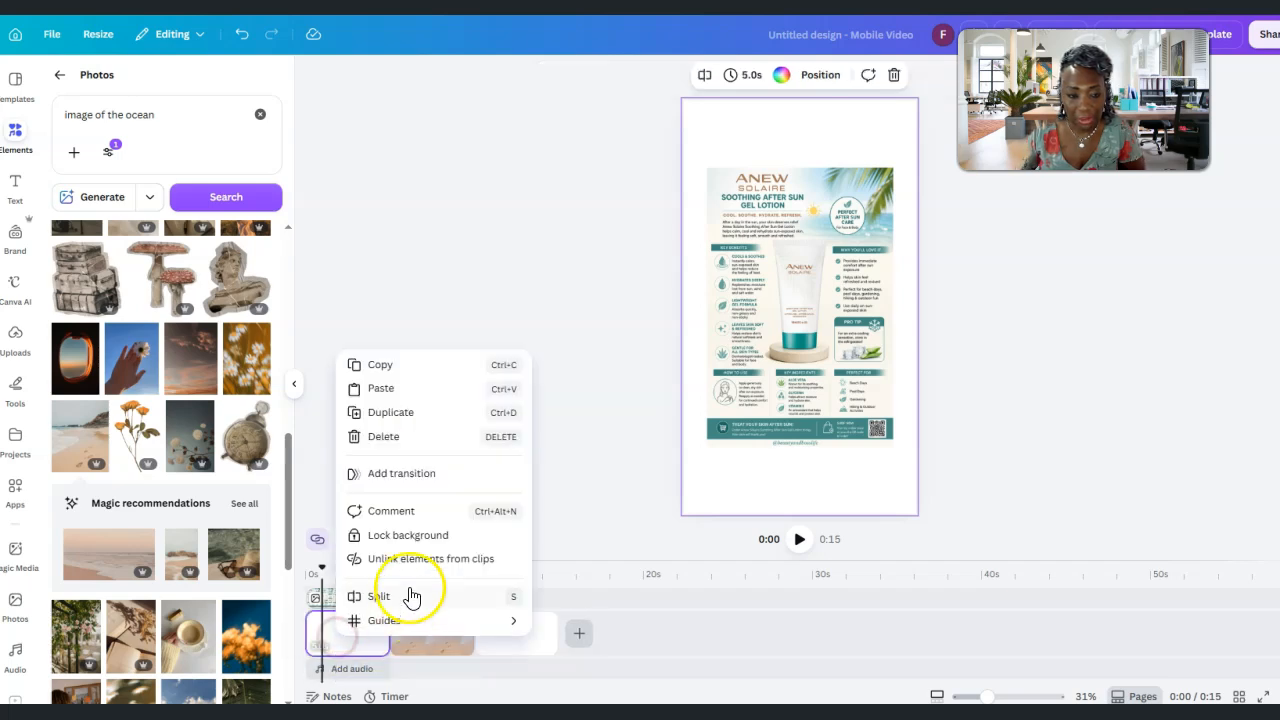
{"action": "left_click", "coordinate": [390, 434]}
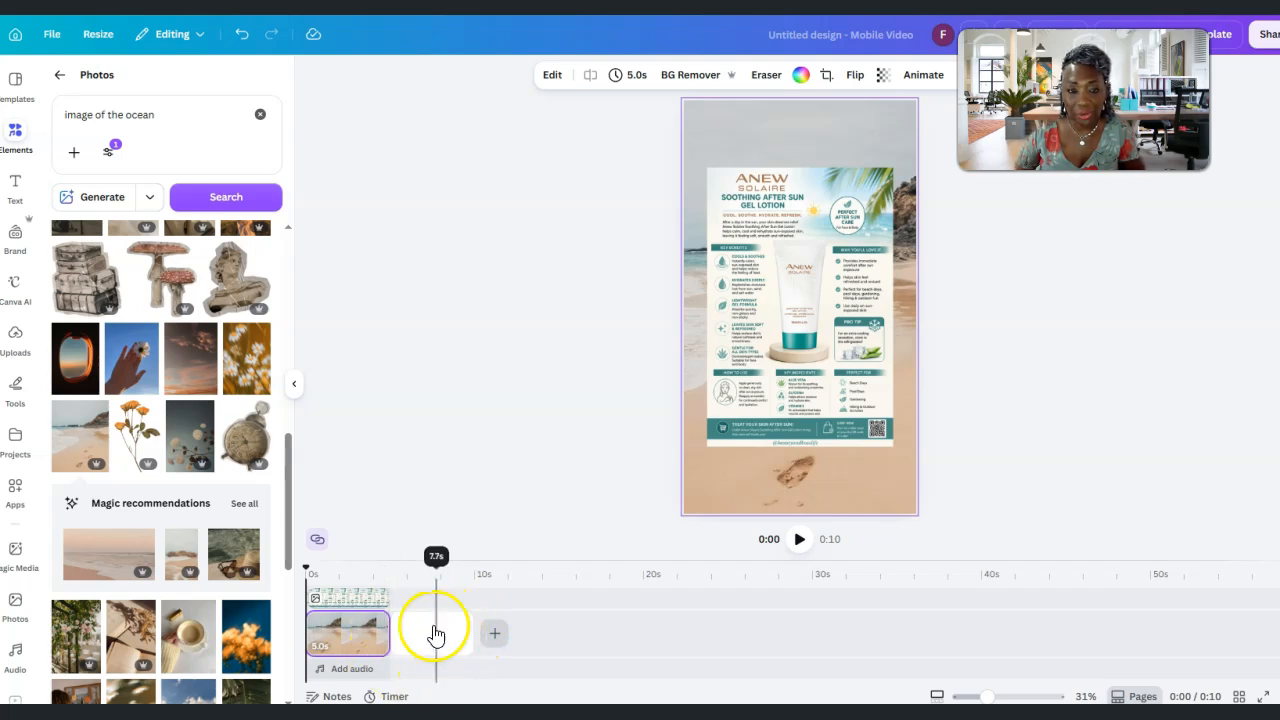
{"action": "right_click", "coordinate": [445, 641]}
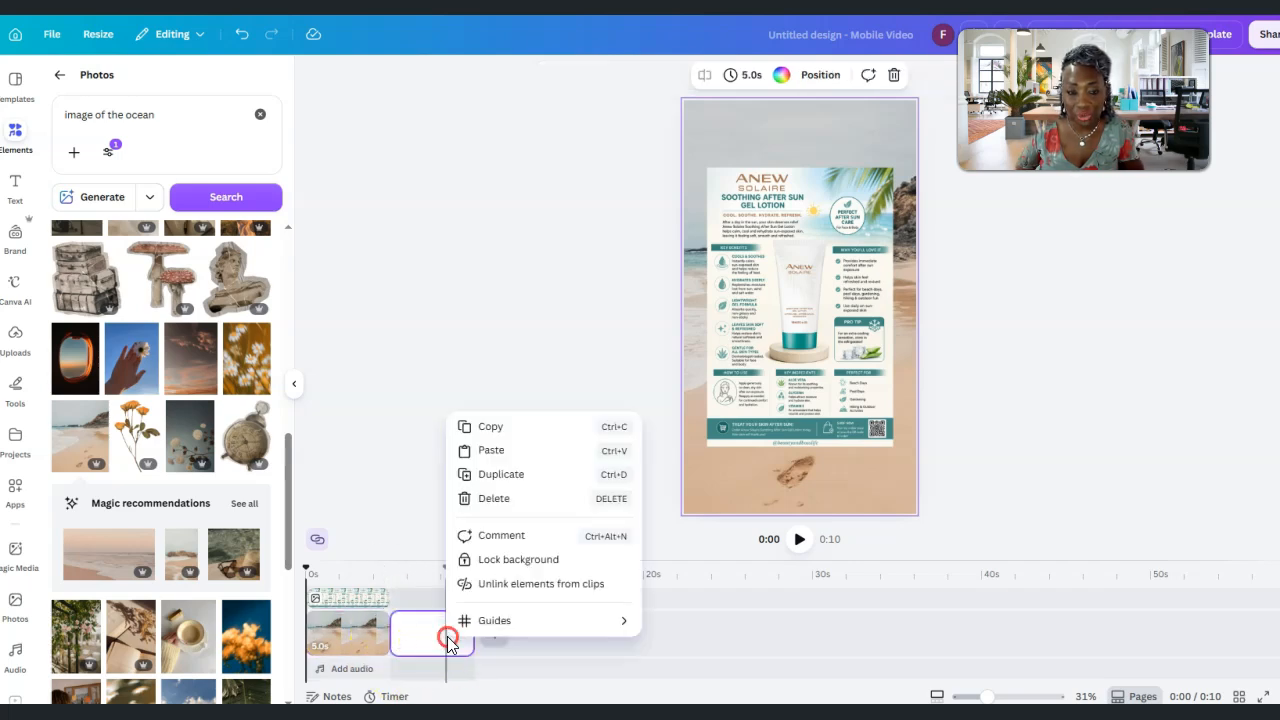
{"action": "left_click", "coordinate": [497, 505]}
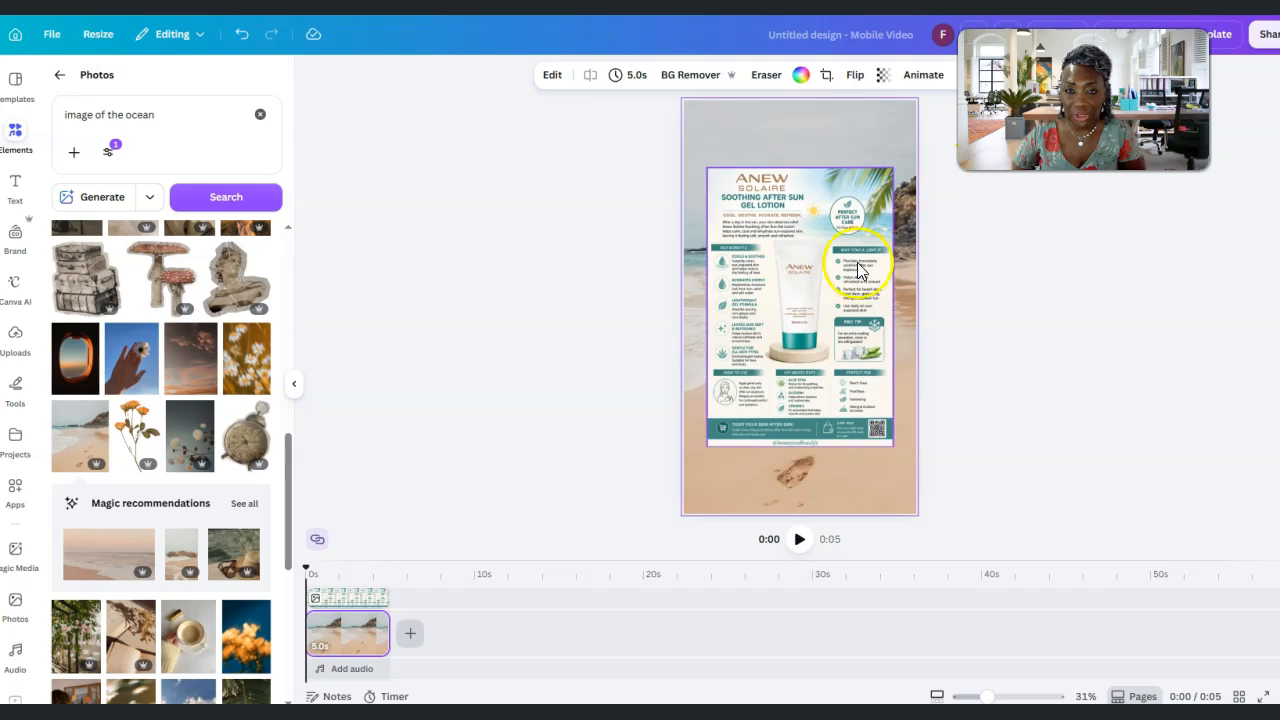
Enlarge the infographic over the beach background and extend its upper and lower edges
{"action": "left_click", "coordinate": [866, 205]}
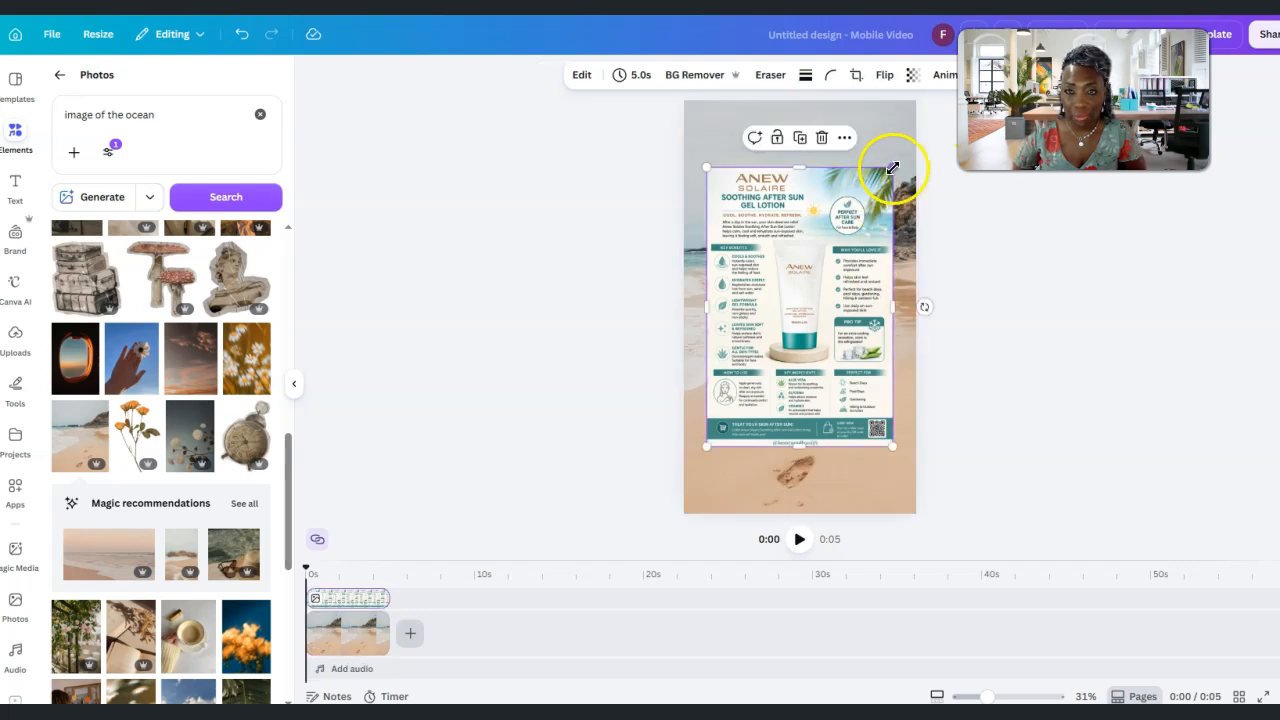
{"action": "left_click_drag", "start_coordinate": [893, 168], "coordinate": [900, 156]}
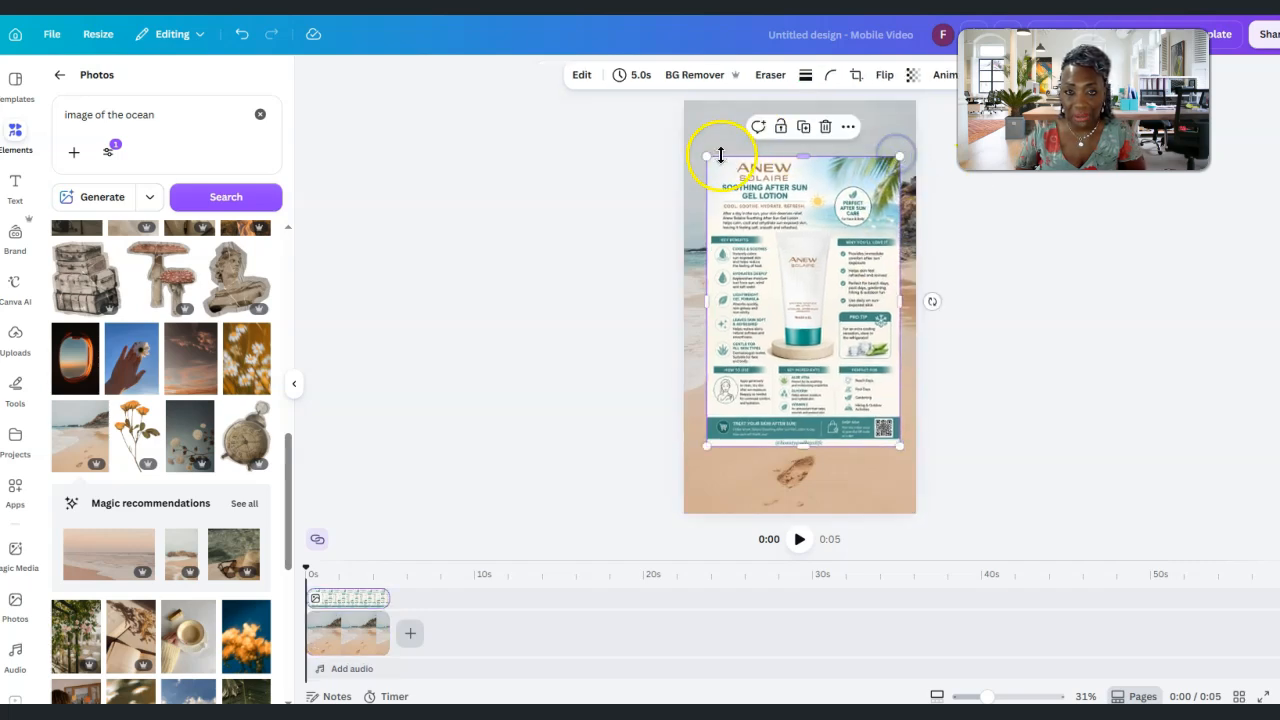
{"action": "left_click_drag", "start_coordinate": [707, 157], "coordinate": [698, 143]}
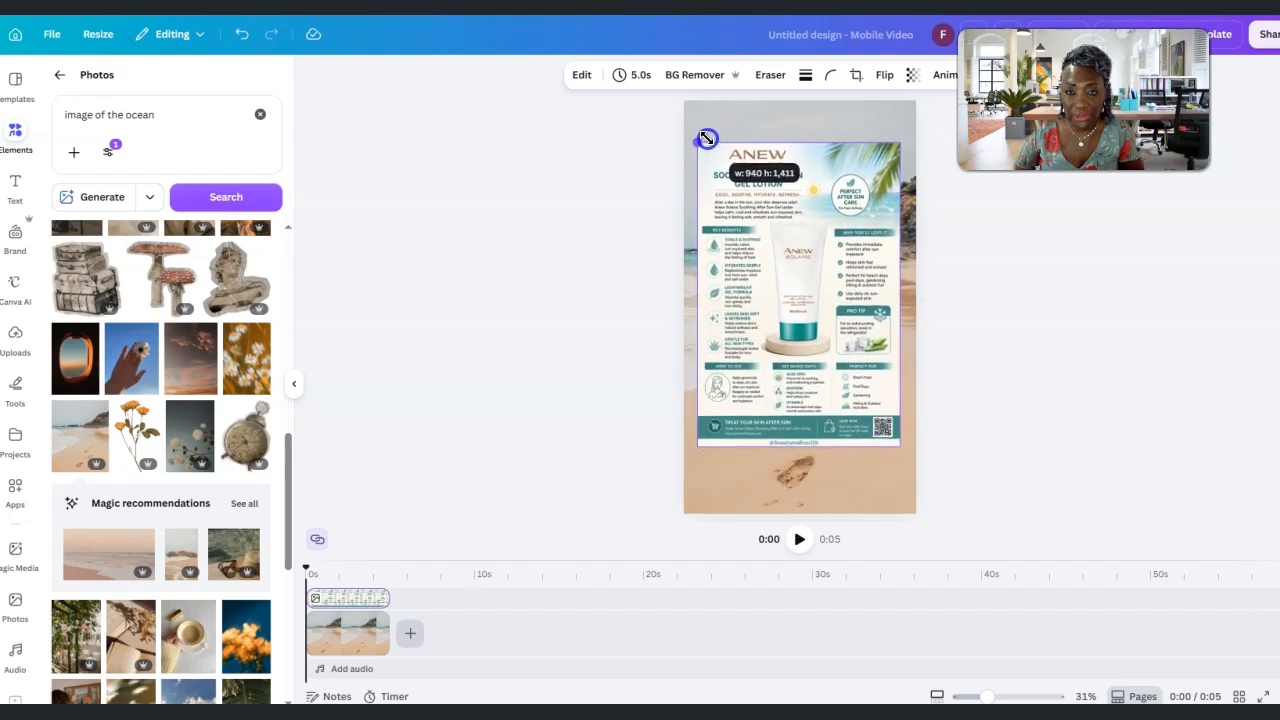
{"action": "left_click_drag", "start_coordinate": [804, 450], "coordinate": [808, 458]}
{"action": "left_click_drag", "start_coordinate": [822, 354], "coordinate": [825, 354]}
{"action": "left_click", "coordinate": [794, 455]}
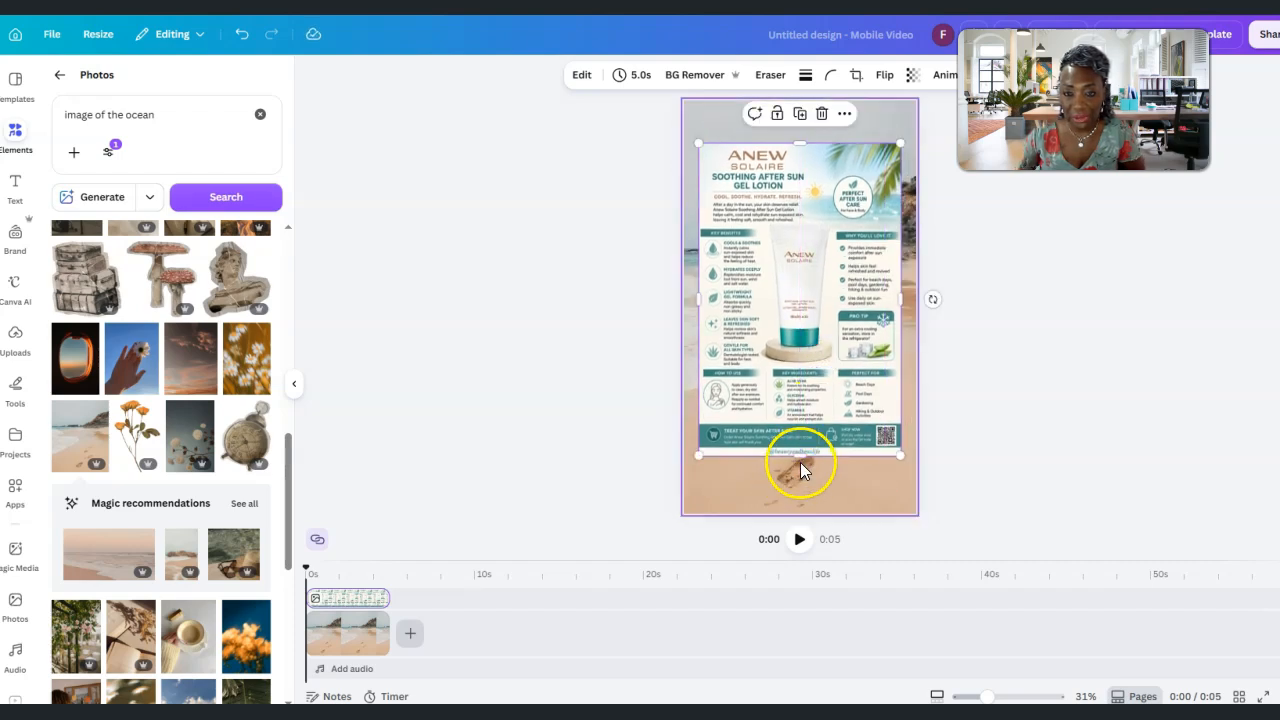
{"action": "left_click_drag", "start_coordinate": [800, 454], "coordinate": [802, 466]}
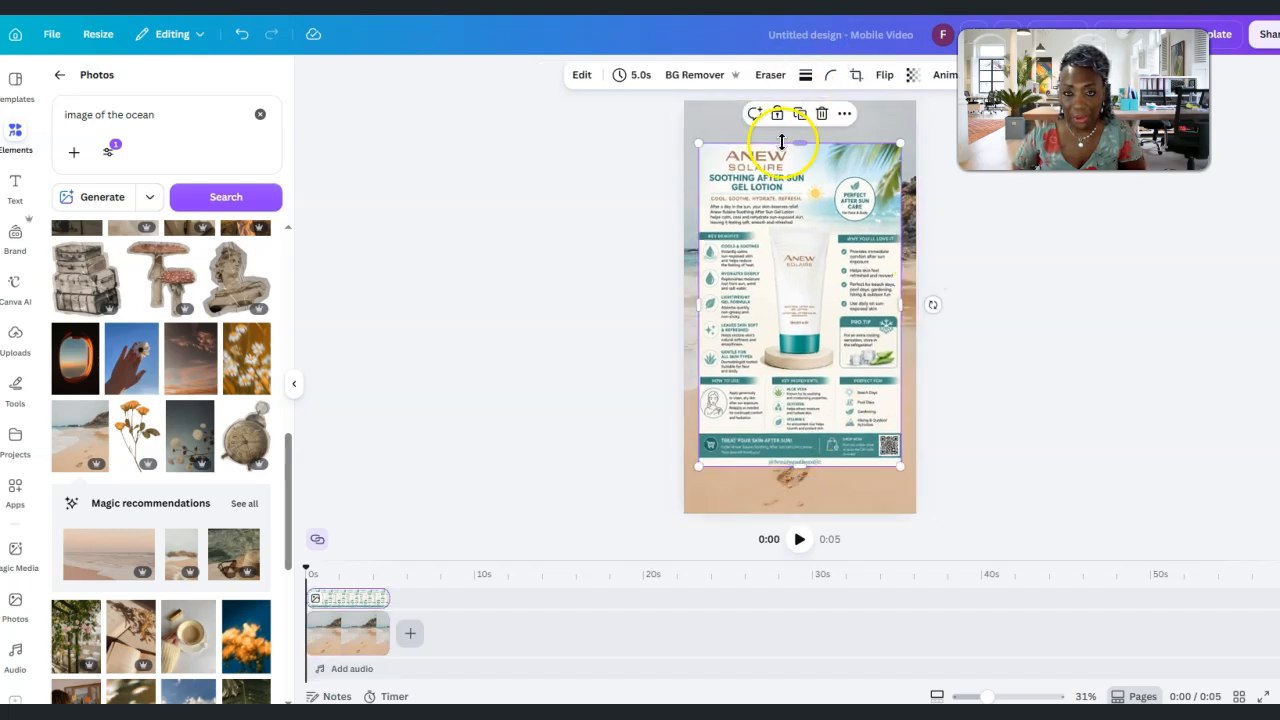
{"action": "left_click_drag", "start_coordinate": [798, 144], "coordinate": [800, 133]}
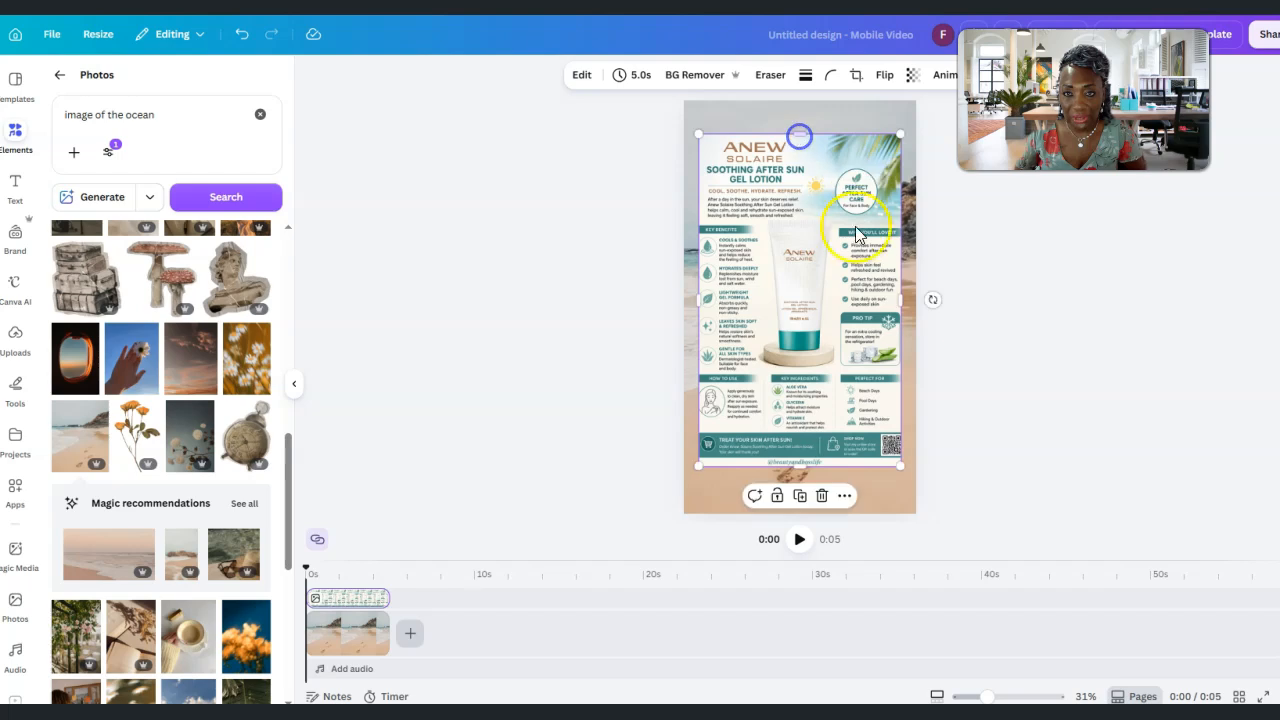
Widen the infographic on both sides and centre it on the page
{"action": "left_click_drag", "start_coordinate": [904, 300], "coordinate": [909, 300]}
{"action": "left_click_drag", "start_coordinate": [690, 296], "coordinate": [684, 294]}
{"action": "left_click_drag", "start_coordinate": [790, 314], "coordinate": [797, 324]}
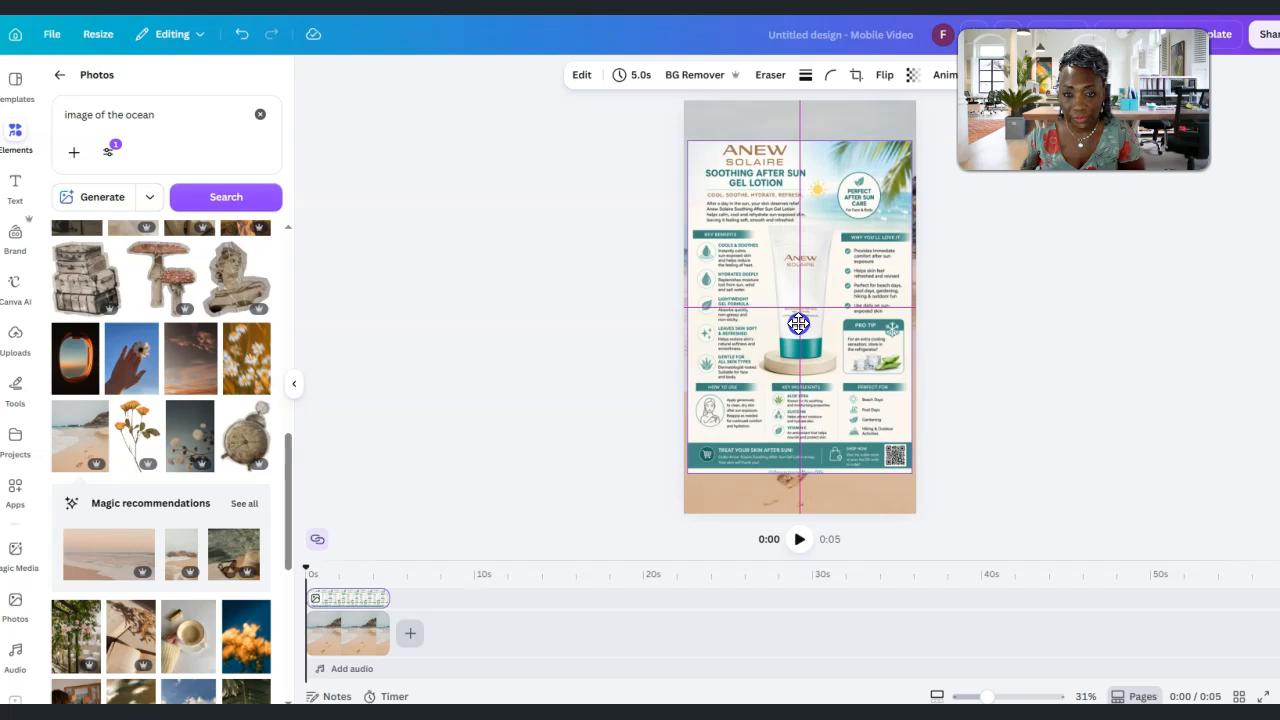
{"action": "left_click_drag", "start_coordinate": [800, 323], "coordinate": [802, 322]}
Enlarge the infographic further, pull in its sides to leave narrow beach margins, and recentre it on the page
{"action": "left_click_drag", "start_coordinate": [693, 467], "coordinate": [689, 481]}
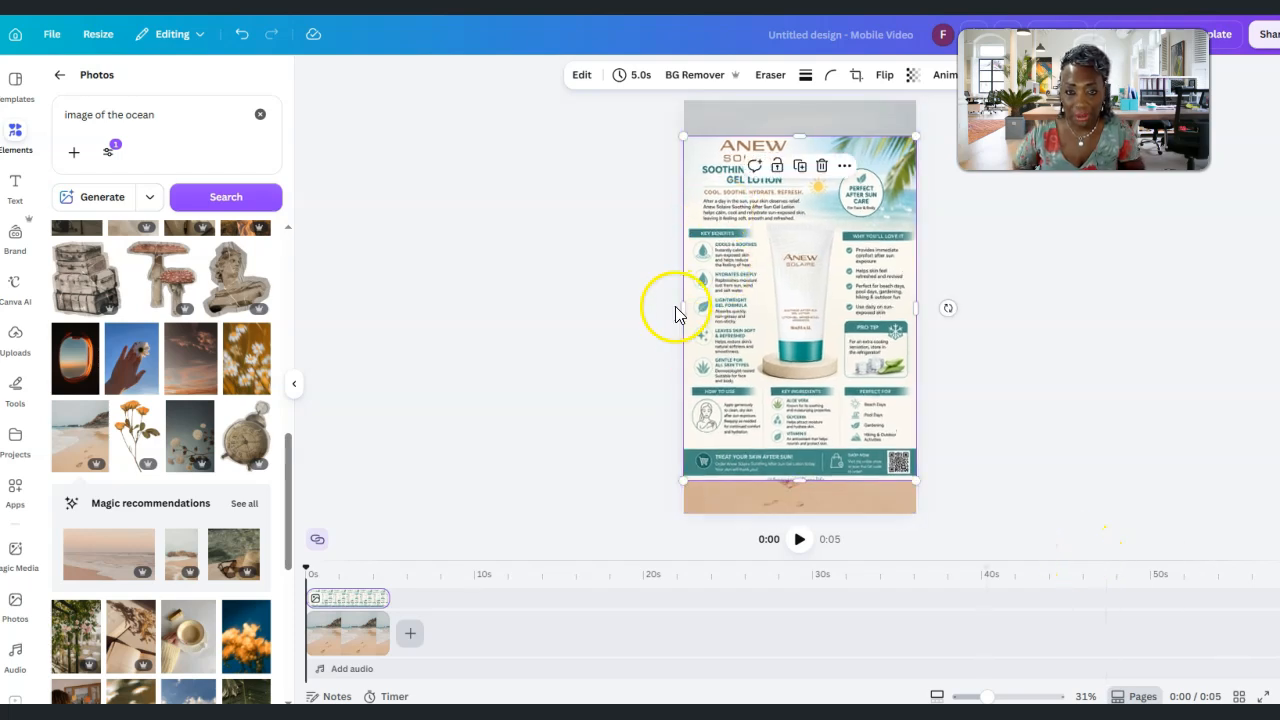
{"action": "left_click_drag", "start_coordinate": [692, 312], "coordinate": [696, 312]}
{"action": "left_click_drag", "start_coordinate": [918, 310], "coordinate": [913, 311]}
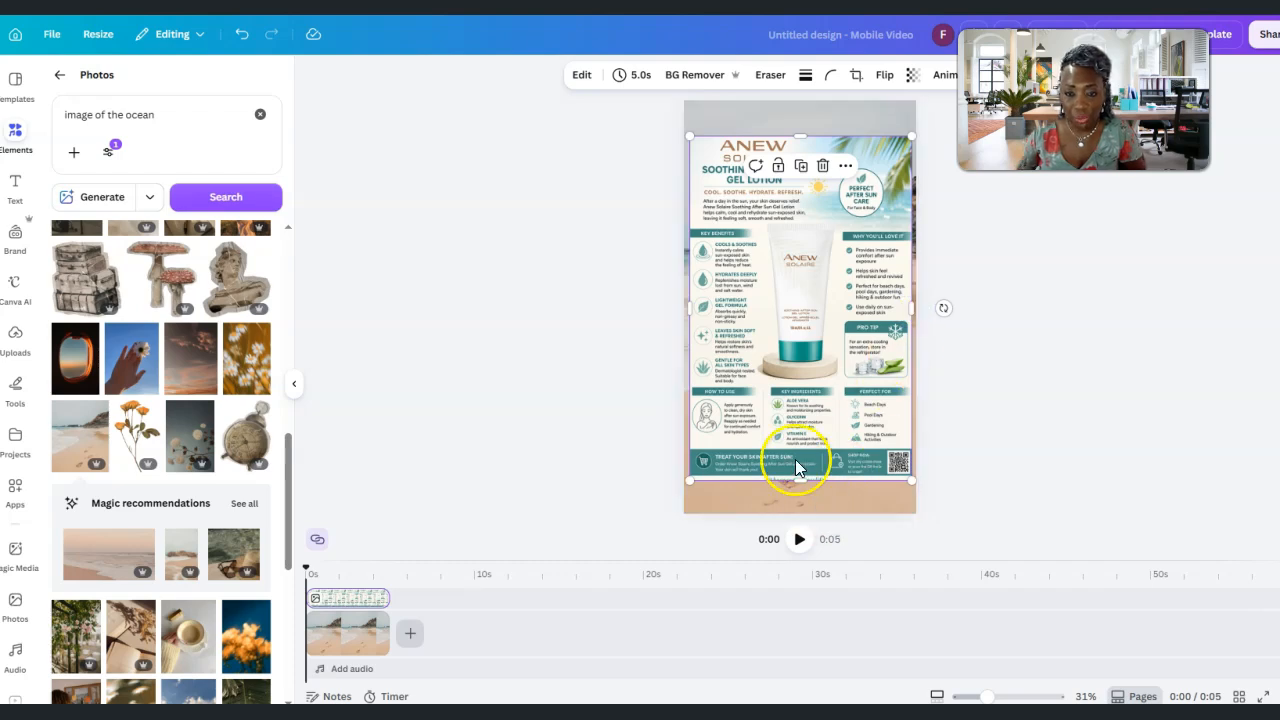
{"action": "left_click_drag", "start_coordinate": [800, 481], "coordinate": [803, 486]}
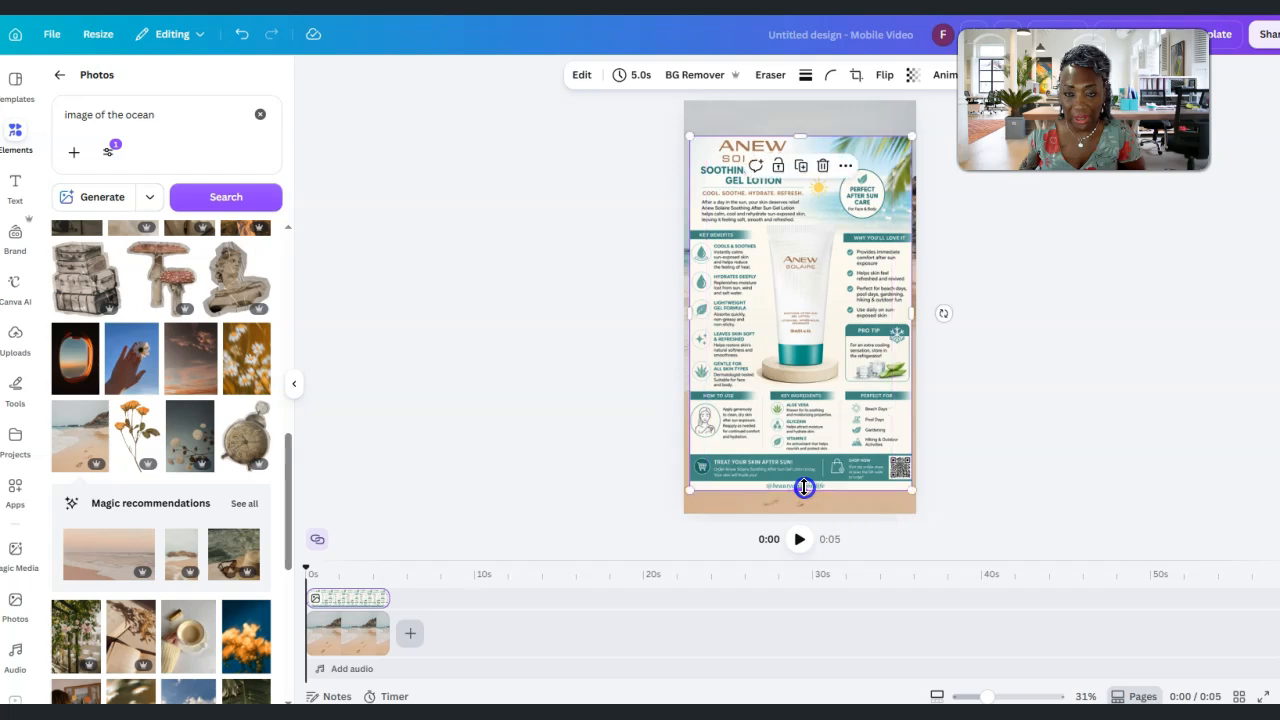
{"action": "left_click_drag", "start_coordinate": [837, 297], "coordinate": [829, 300]}
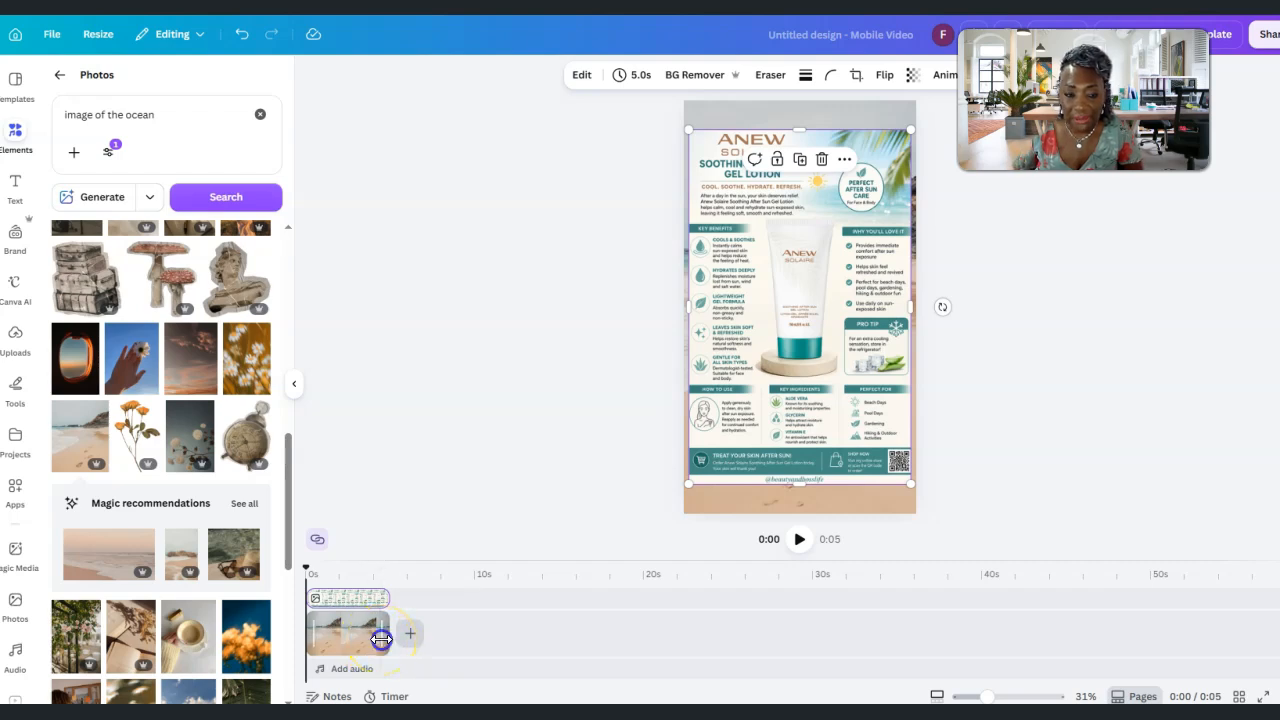
Extend both the beach background clip and the infographic overlay on the timeline to 31.1 seconds
{"action": "left_click_drag", "start_coordinate": [381, 638], "coordinate": [823, 660]}
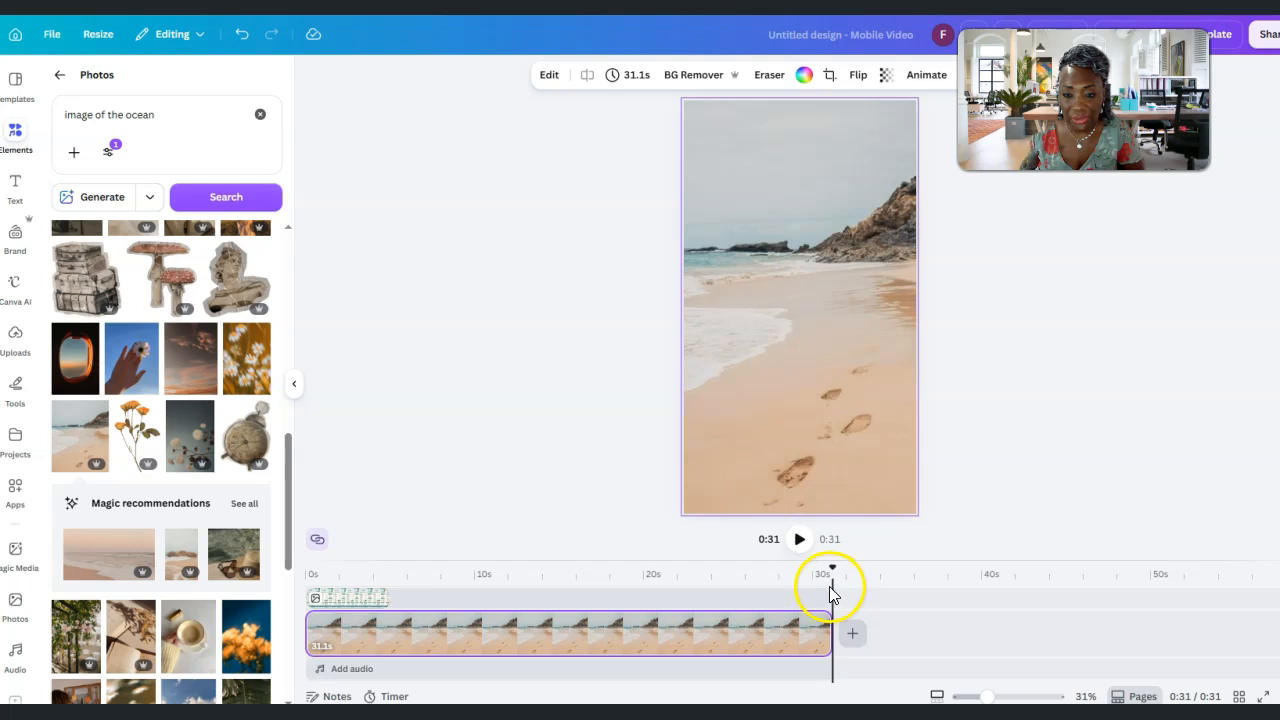
{"action": "left_click", "coordinate": [340, 602]}
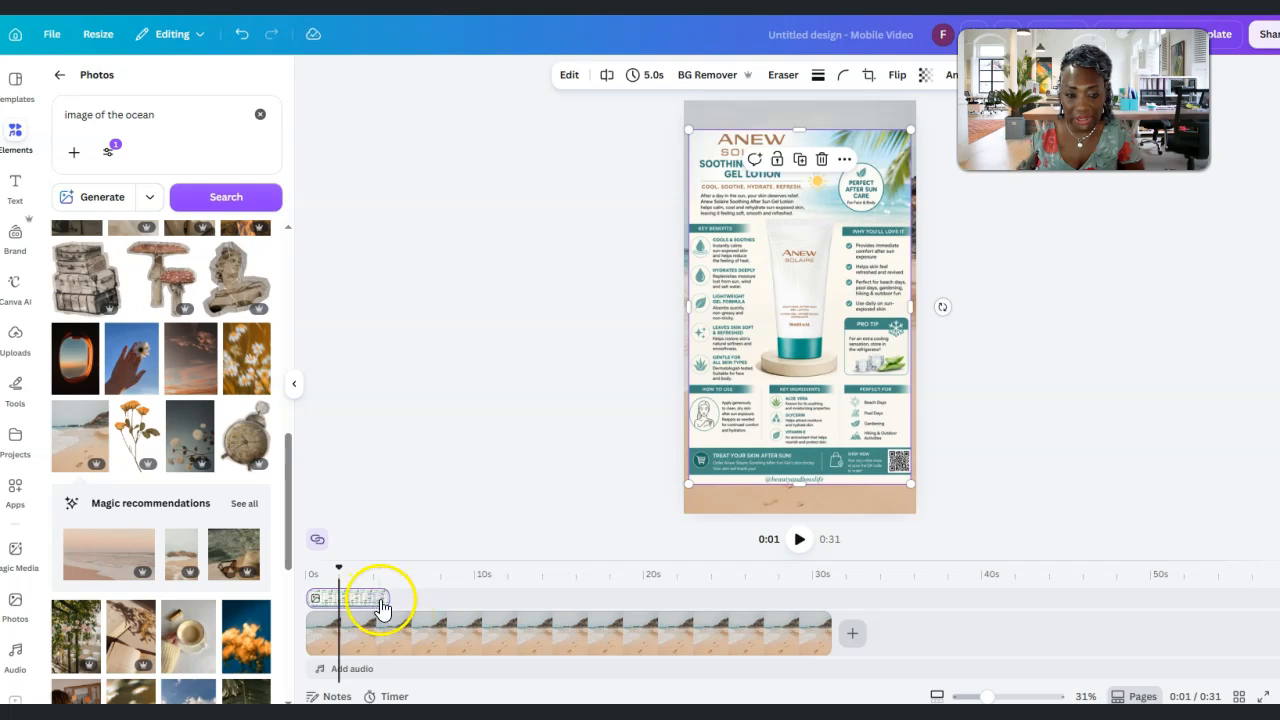
{"action": "left_click_drag", "start_coordinate": [388, 597], "coordinate": [826, 611]}
{"action": "left_click", "coordinate": [820, 657]}
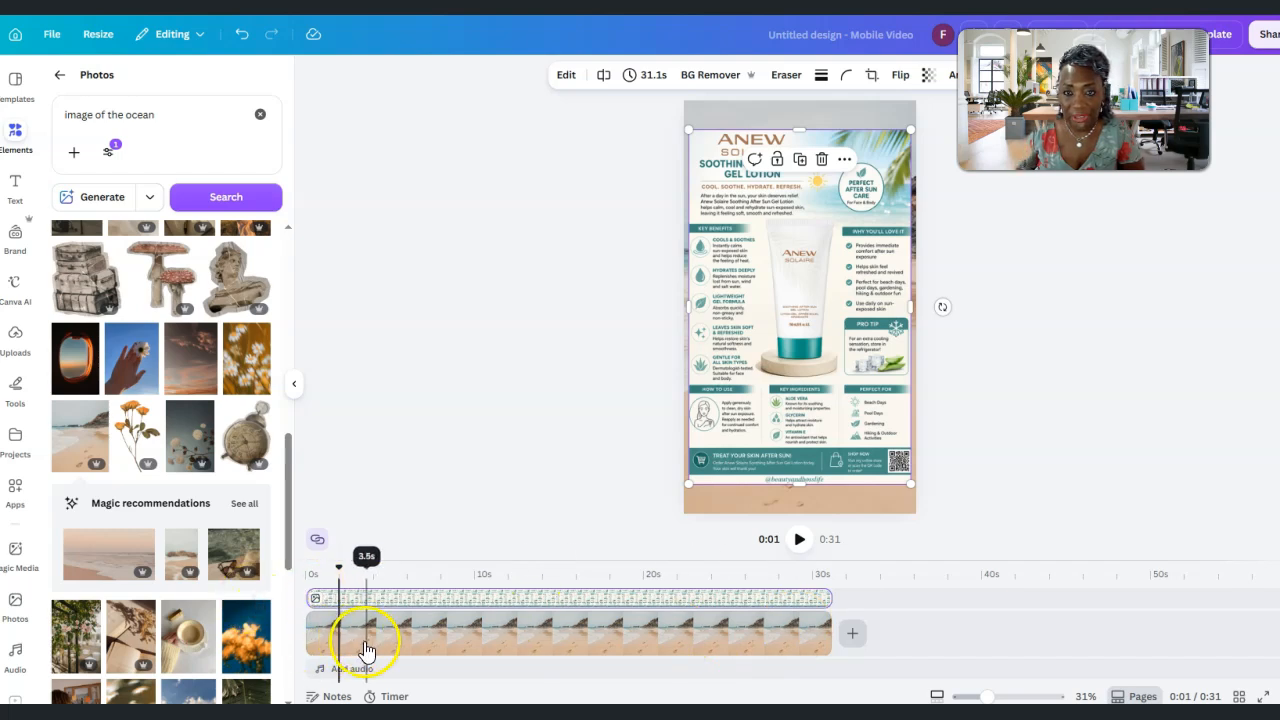
{"action": "left_click", "coordinate": [751, 296]}
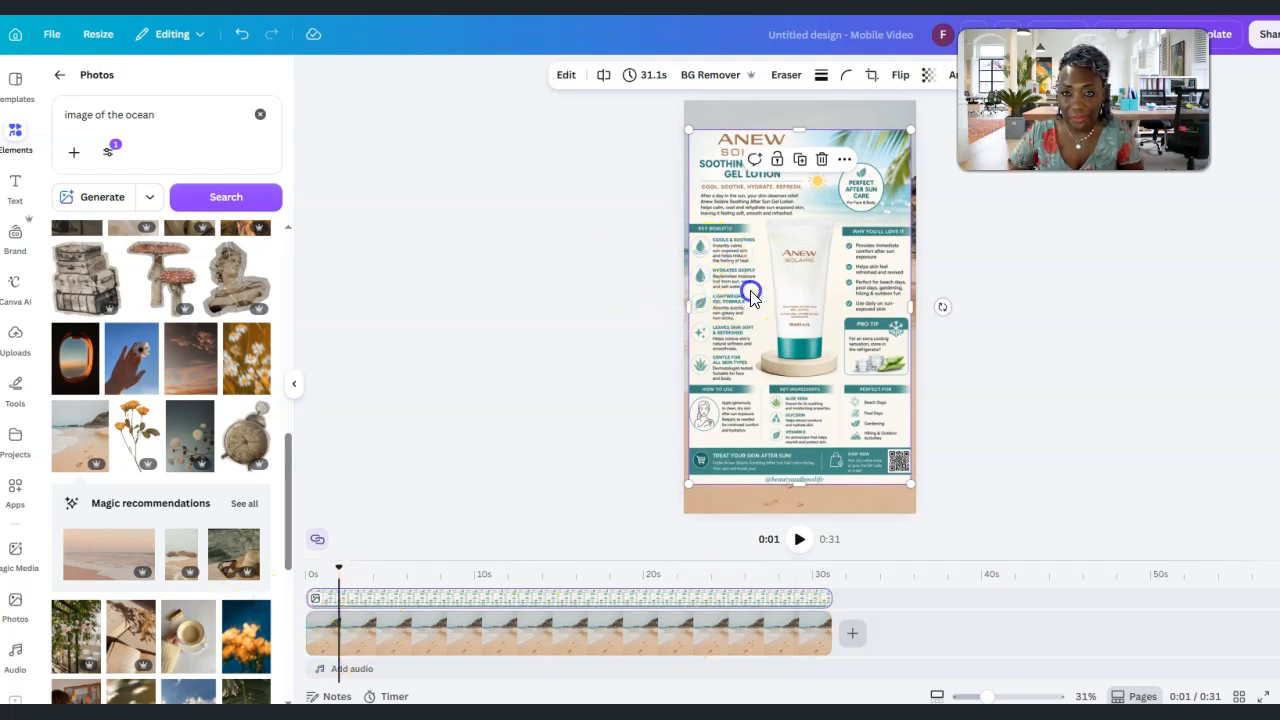
{"action": "left_click_drag", "start_coordinate": [751, 296], "coordinate": [751, 296]}
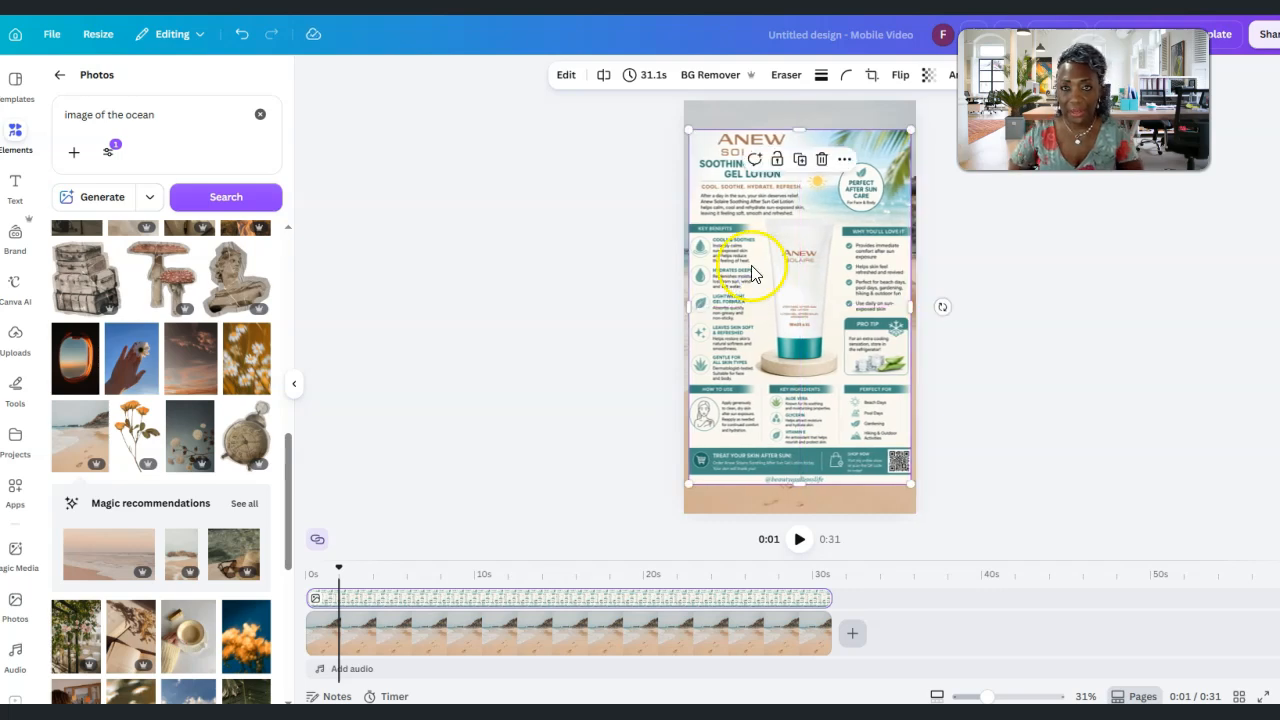
Rename the design as "Anew Solaire Gel Lotion - Reel"
{"action": "left_click", "coordinate": [818, 35]}
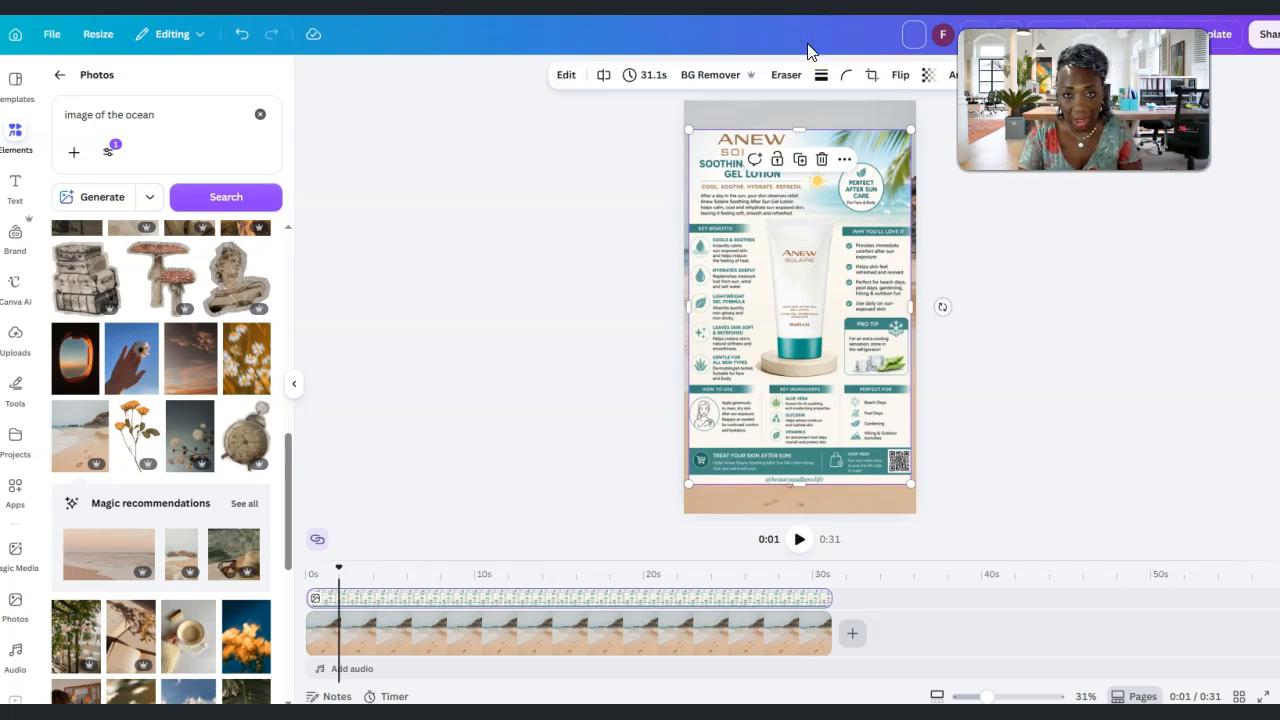
{"action": "type", "text": "Anew Sola"}
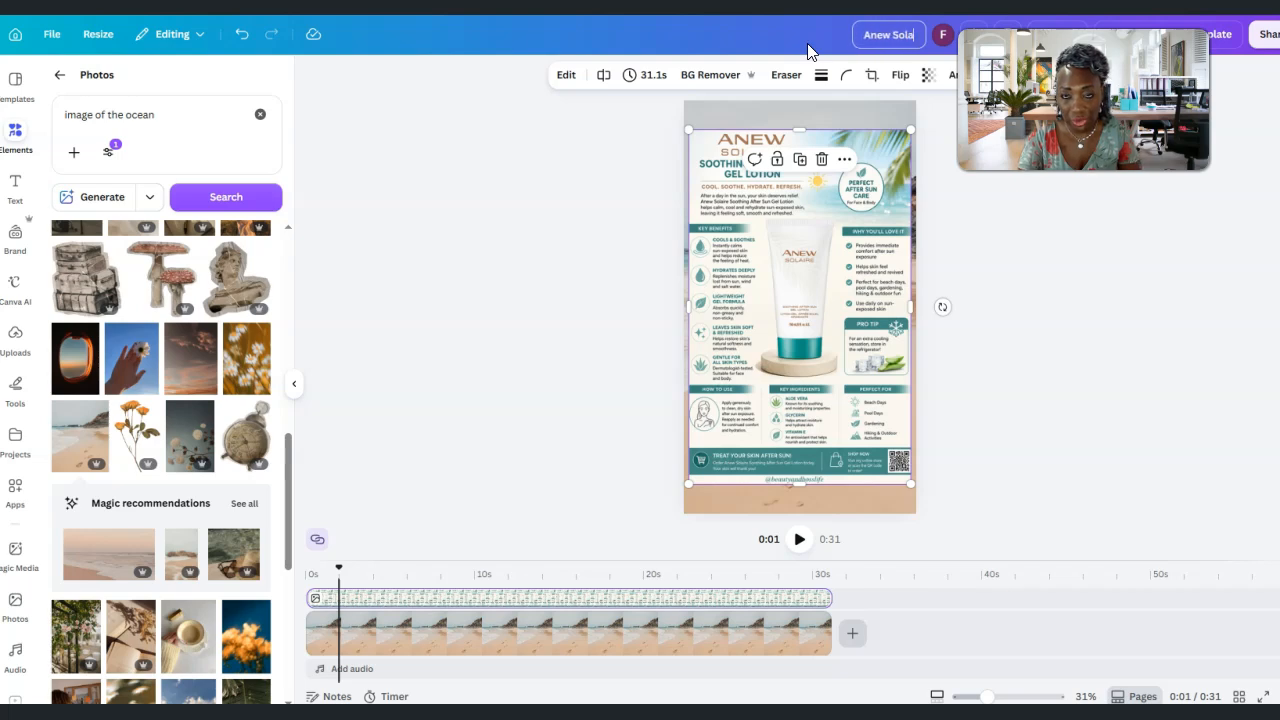
{"action": "type", "text": "ire Reel"}
{"action": "key", "text": "BackSpace"}
{"action": "key", "text": "BackSpace"}
{"action": "key", "text": "BackSpace"}
{"action": "key", "text": "BackSpace"}
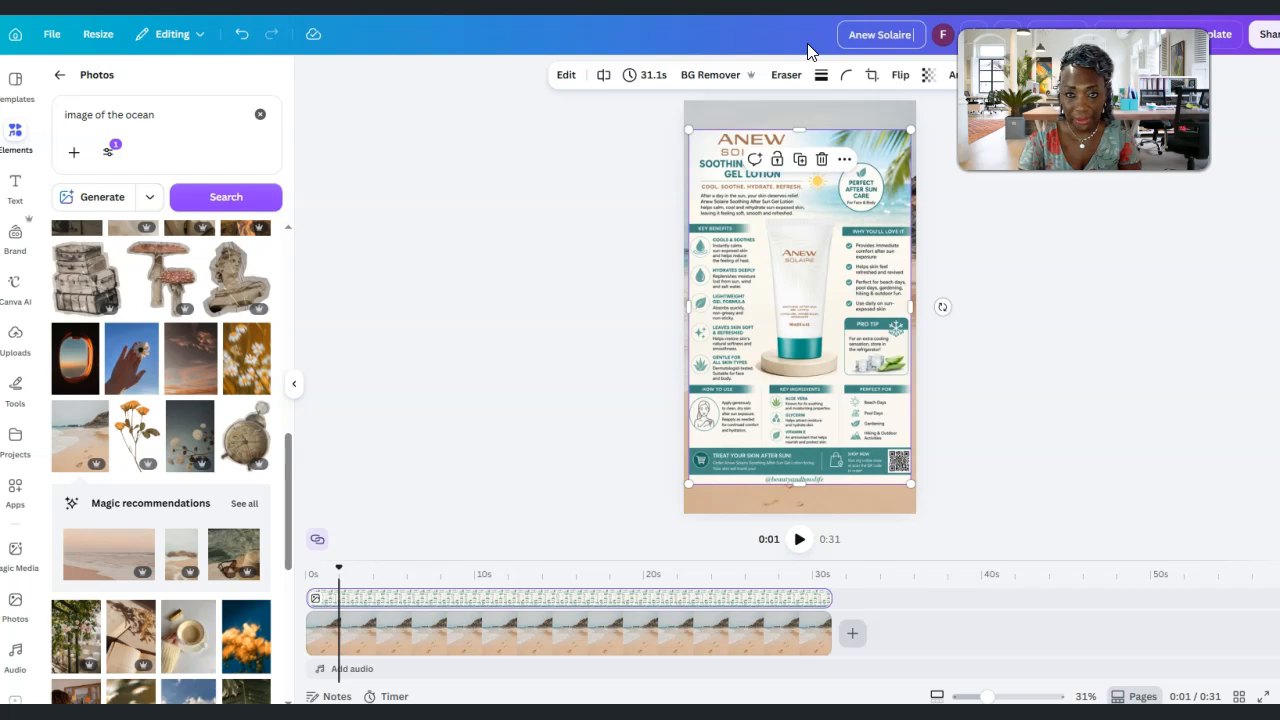
{"action": "type", "text": "Gel Lotion - Reel"}
{"action": "key", "text": "Return"}
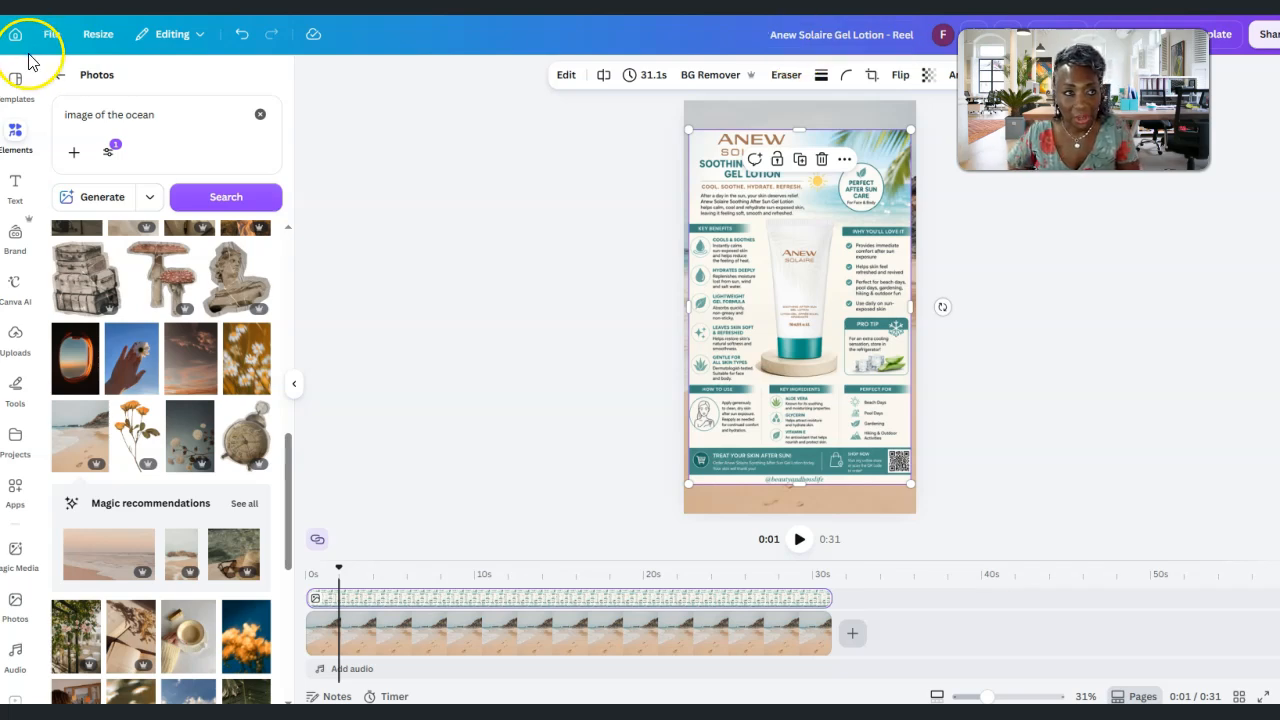
{"action": "left_click", "coordinate": [52, 34]}
{"action": "left_click", "coordinate": [72, 270]}
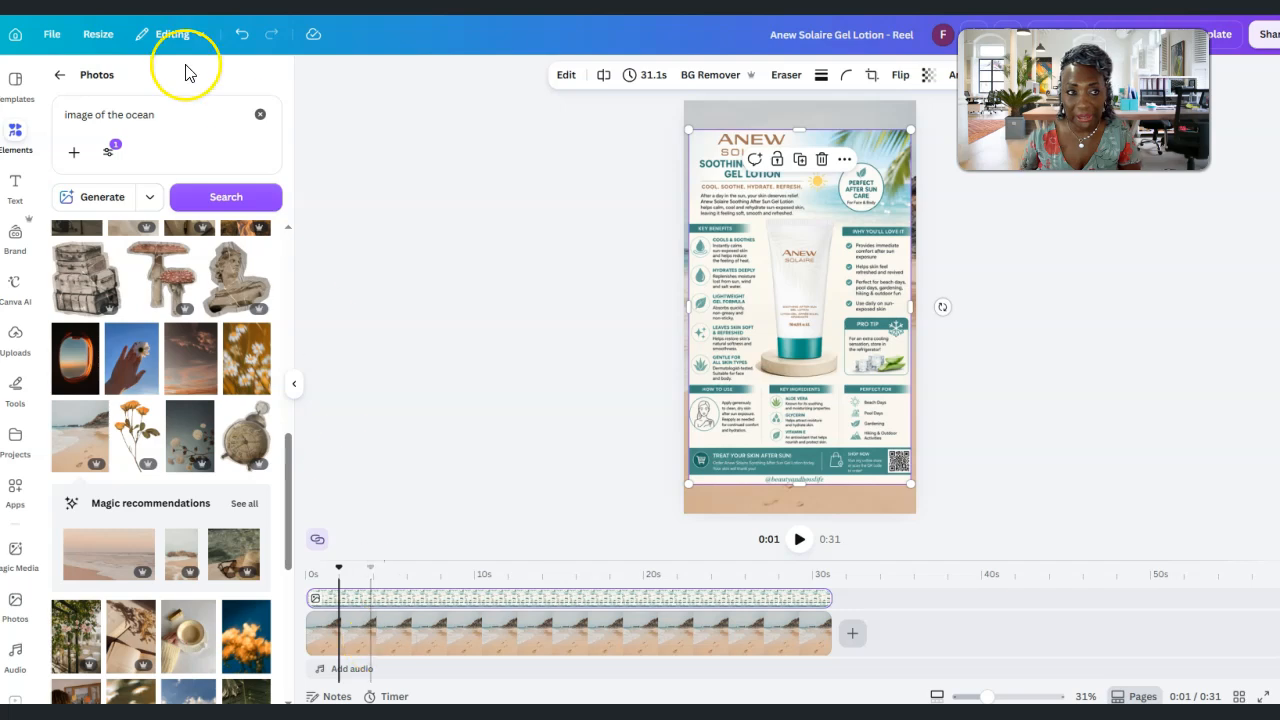
Replace the previous photo search with a search for "green background"
{"action": "triple_click", "coordinate": [157, 114]}
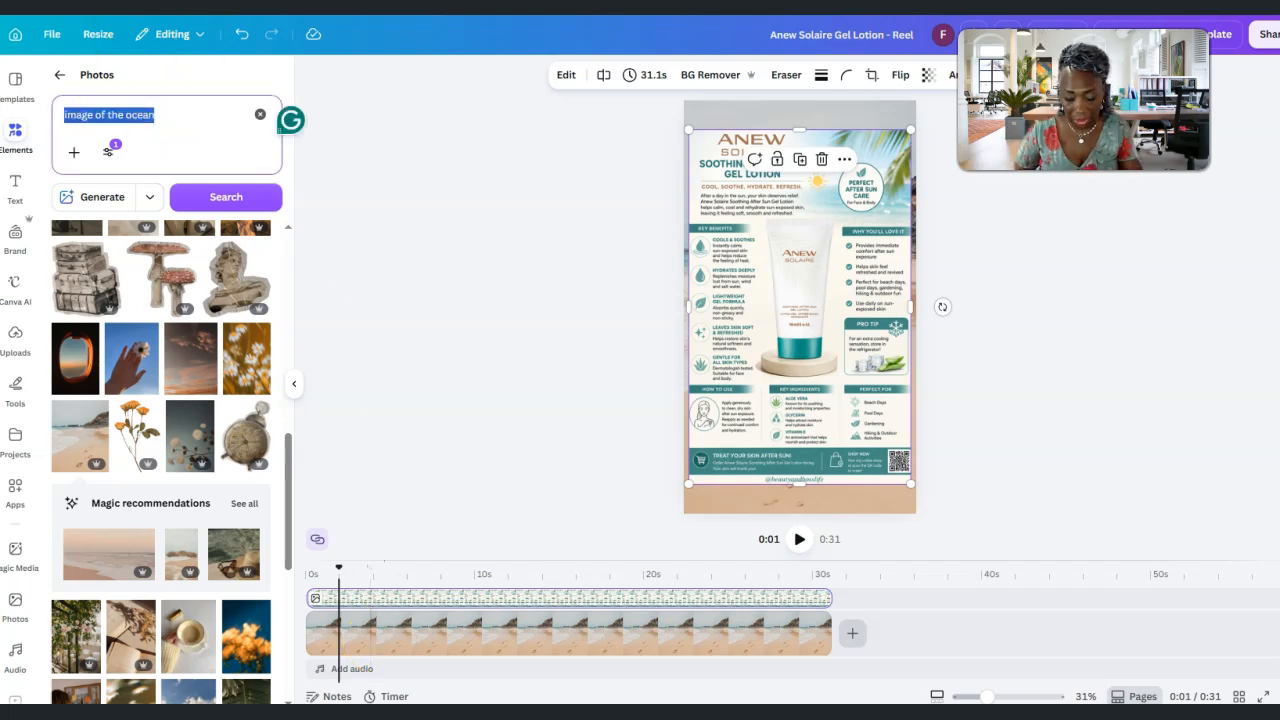
{"action": "key", "text": "BackSpace"}
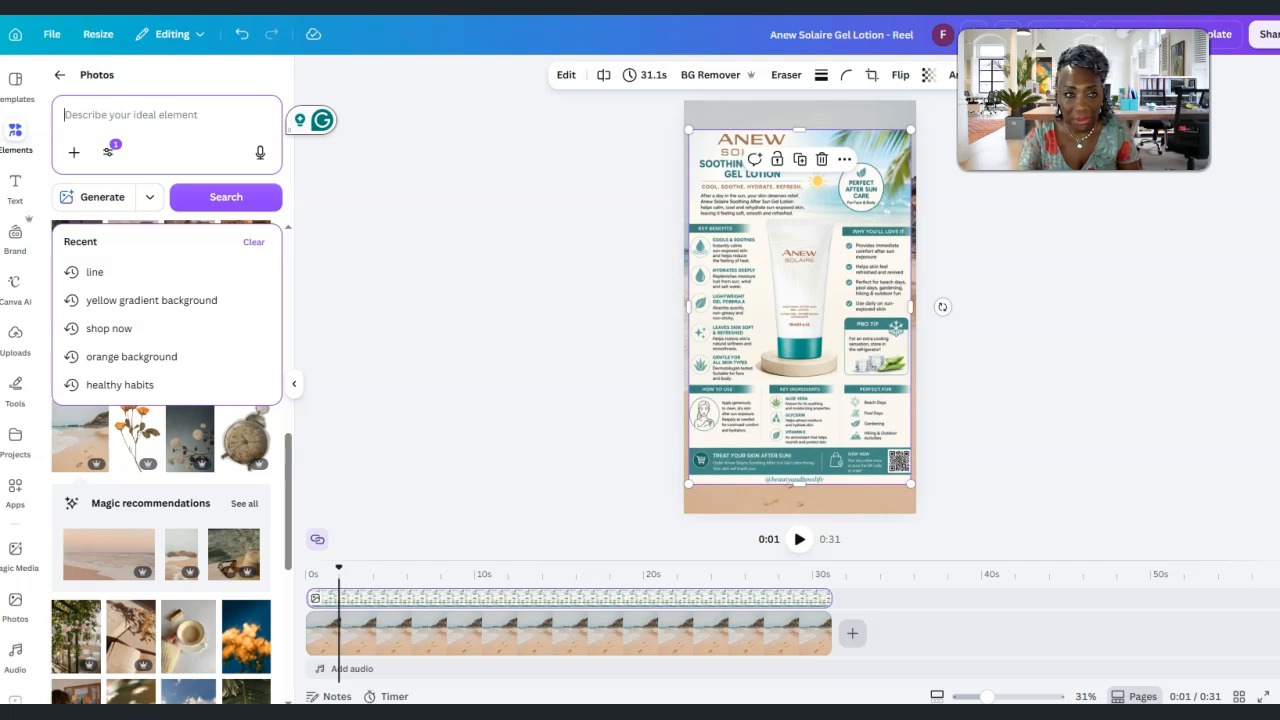
{"action": "type", "text": "green bac"}
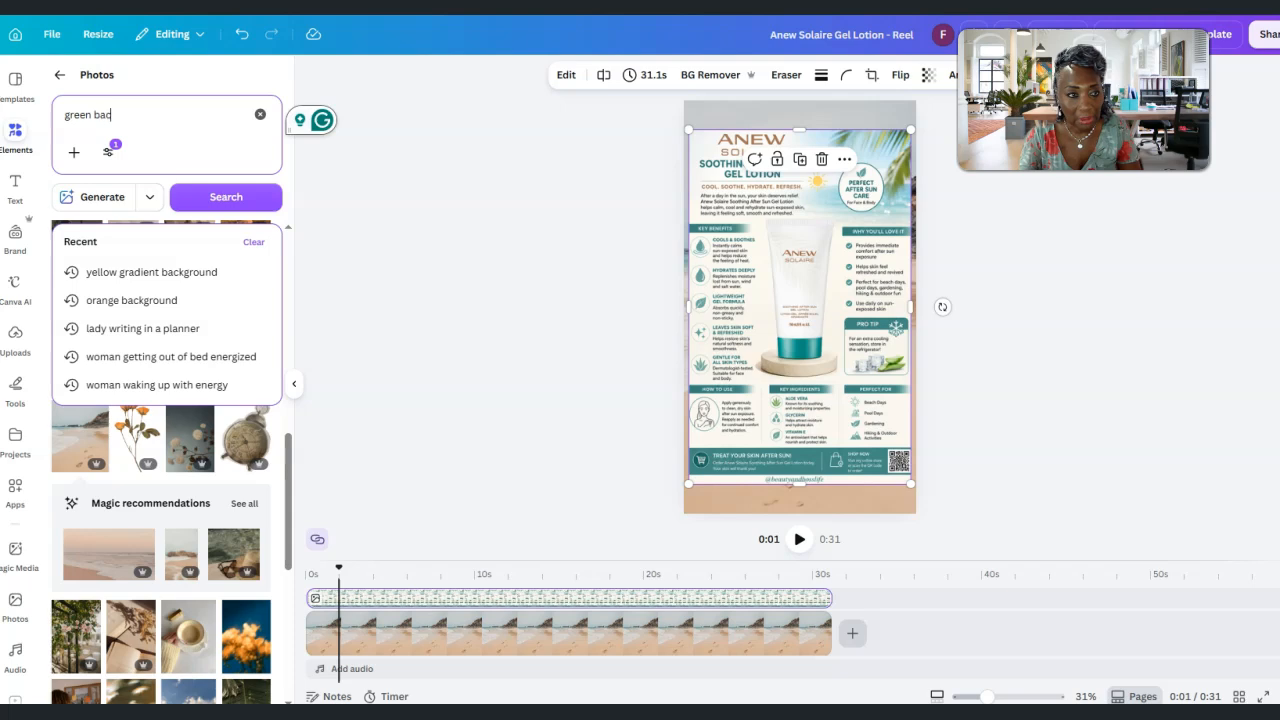
{"action": "type", "text": "kground"}
{"action": "key", "text": "Return"}
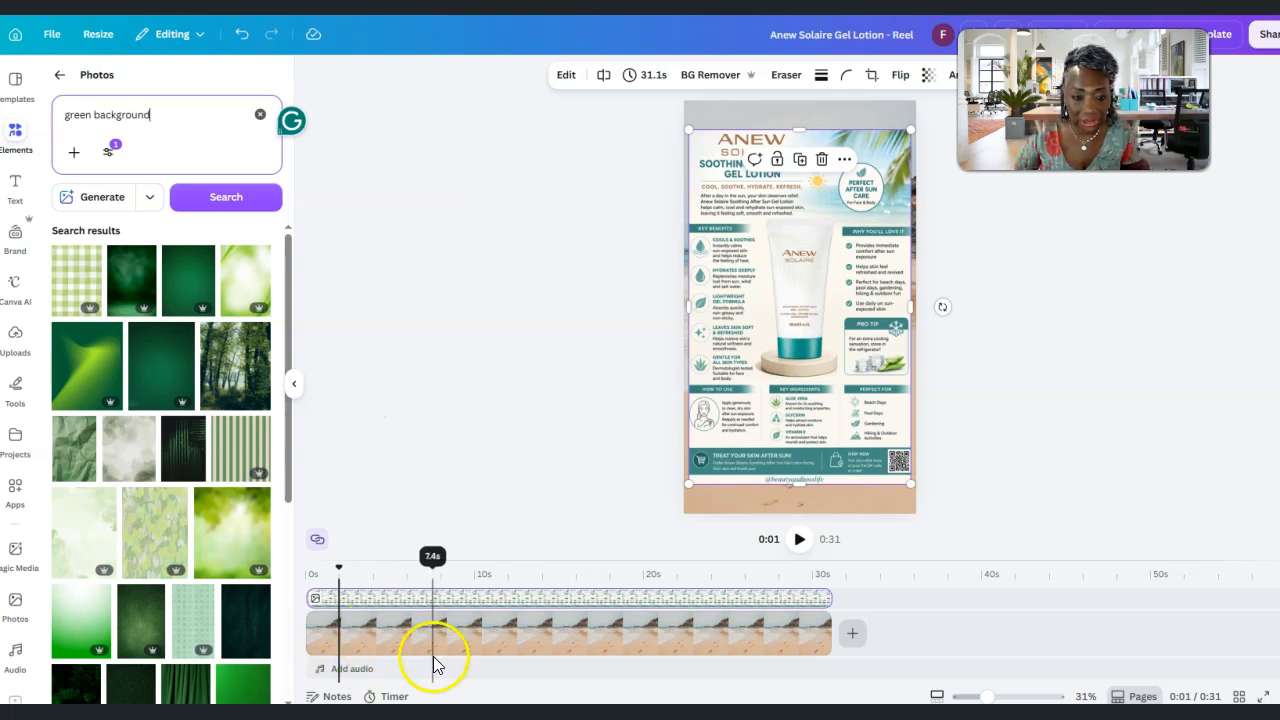
Replace the beach background clip with the dark green photo with the bright green swirl, lasting 31.1 seconds
{"action": "right_click", "coordinate": [495, 625]}
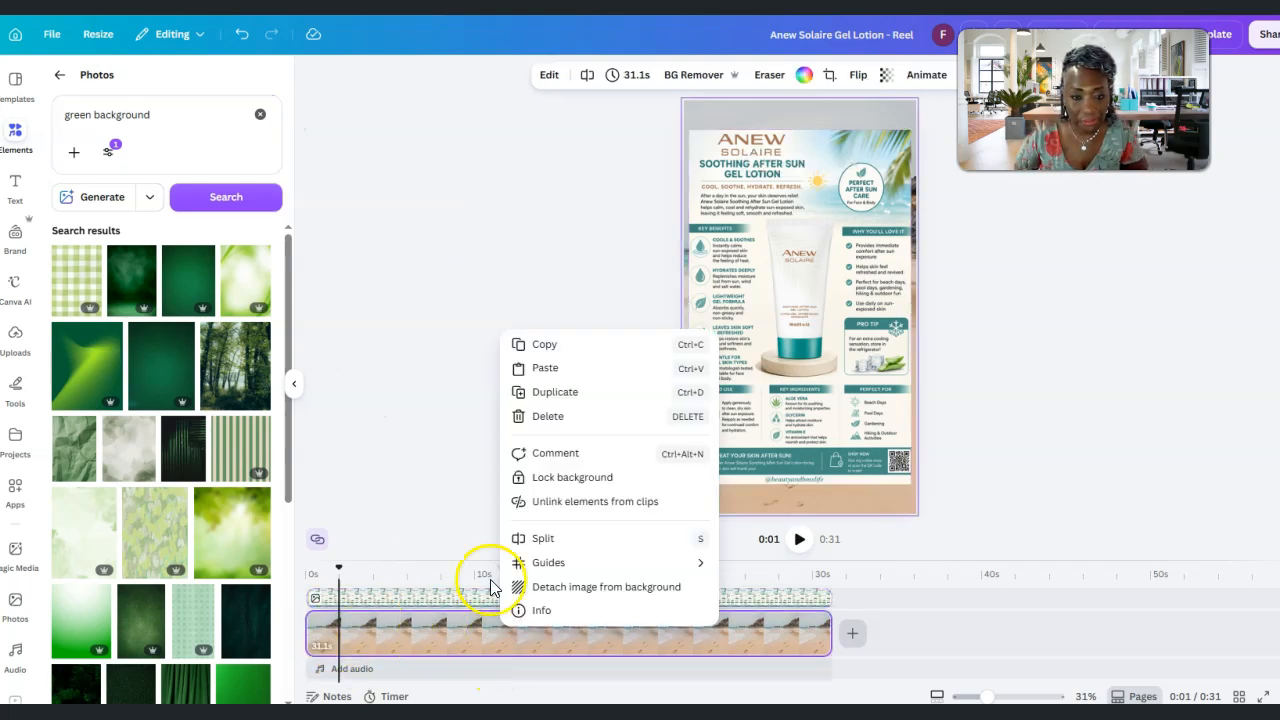
{"action": "left_click", "coordinate": [531, 416]}
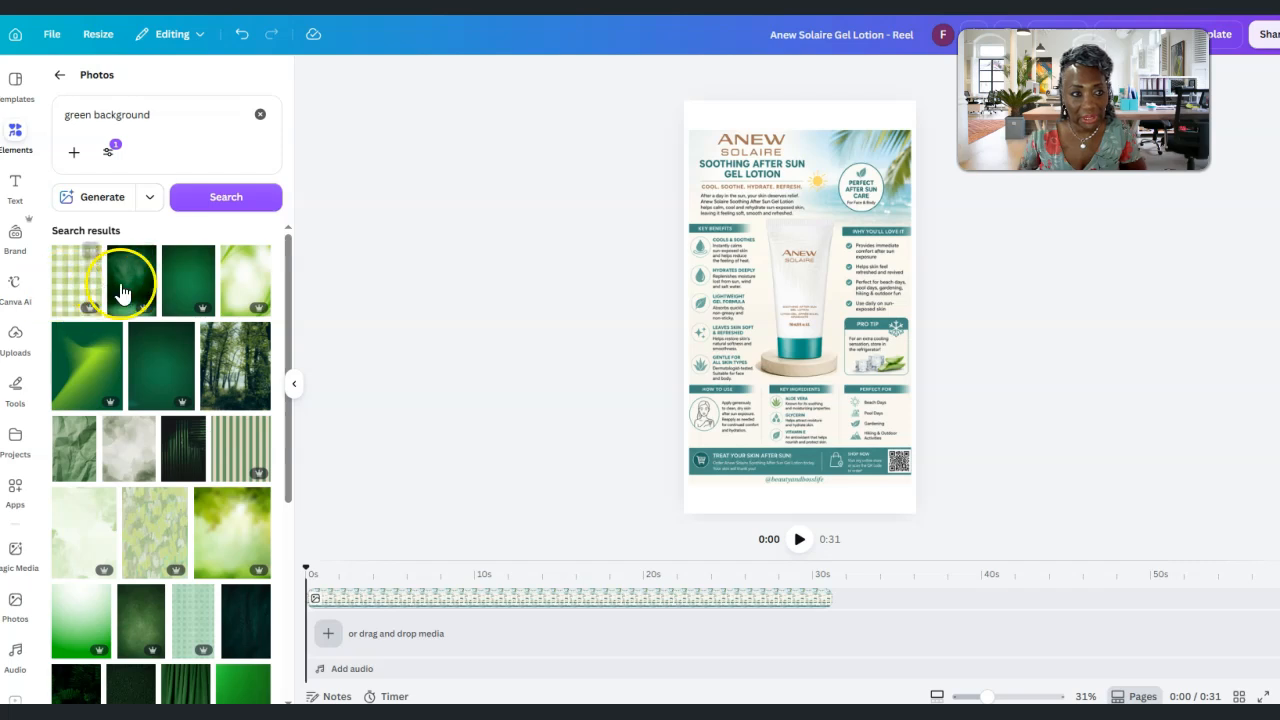
{"action": "left_click", "coordinate": [92, 388]}
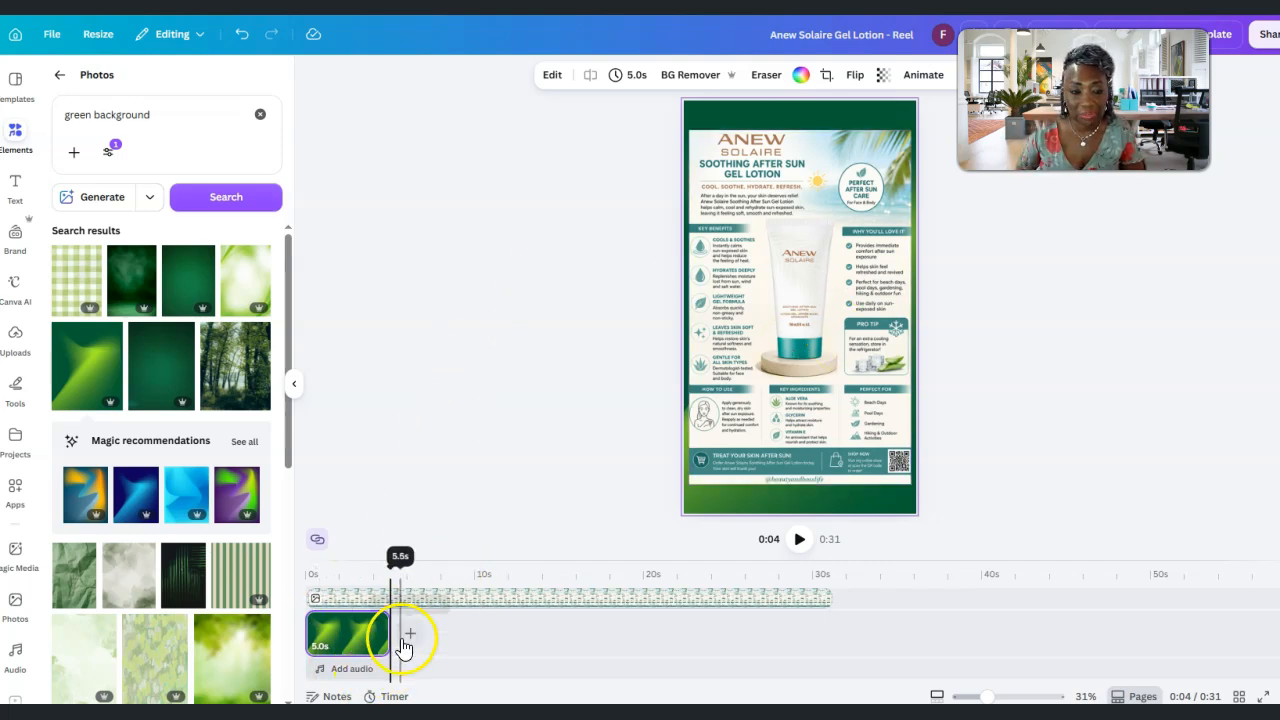
{"action": "left_click_drag", "start_coordinate": [390, 633], "coordinate": [833, 613]}
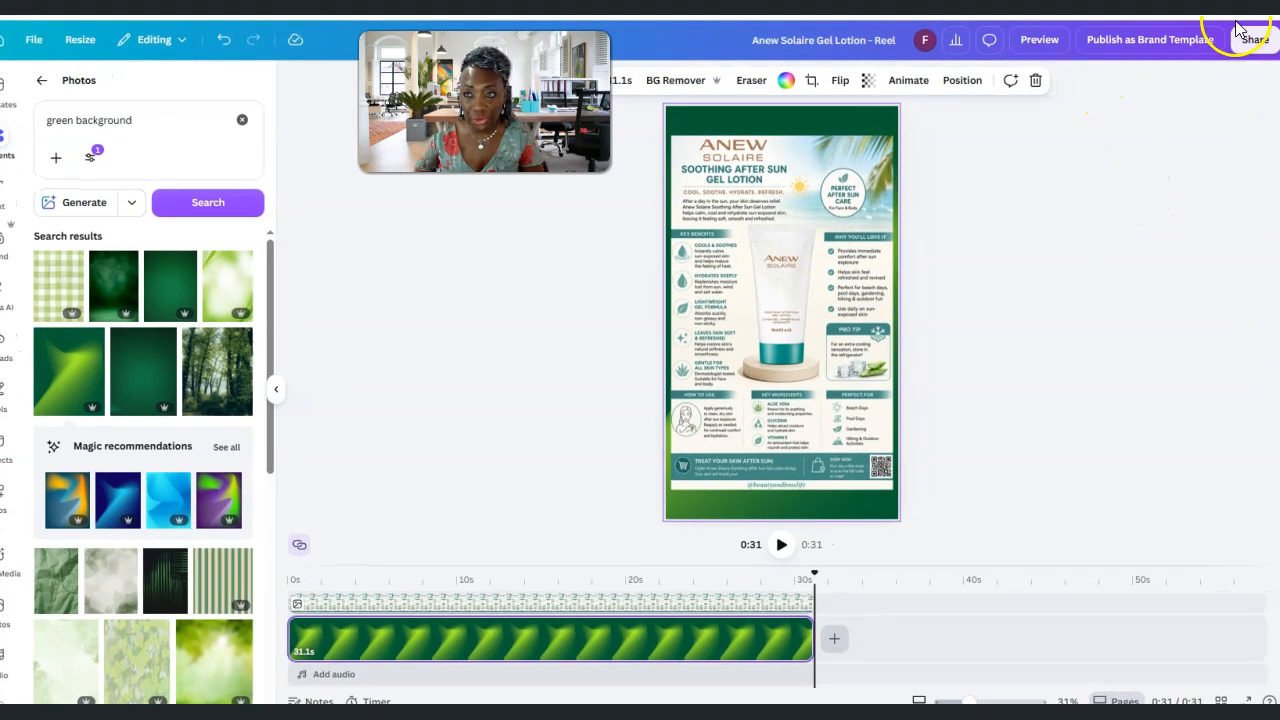
Download the finished design as an MP4 video at 1080p quality
{"action": "left_click", "coordinate": [1242, 45]}
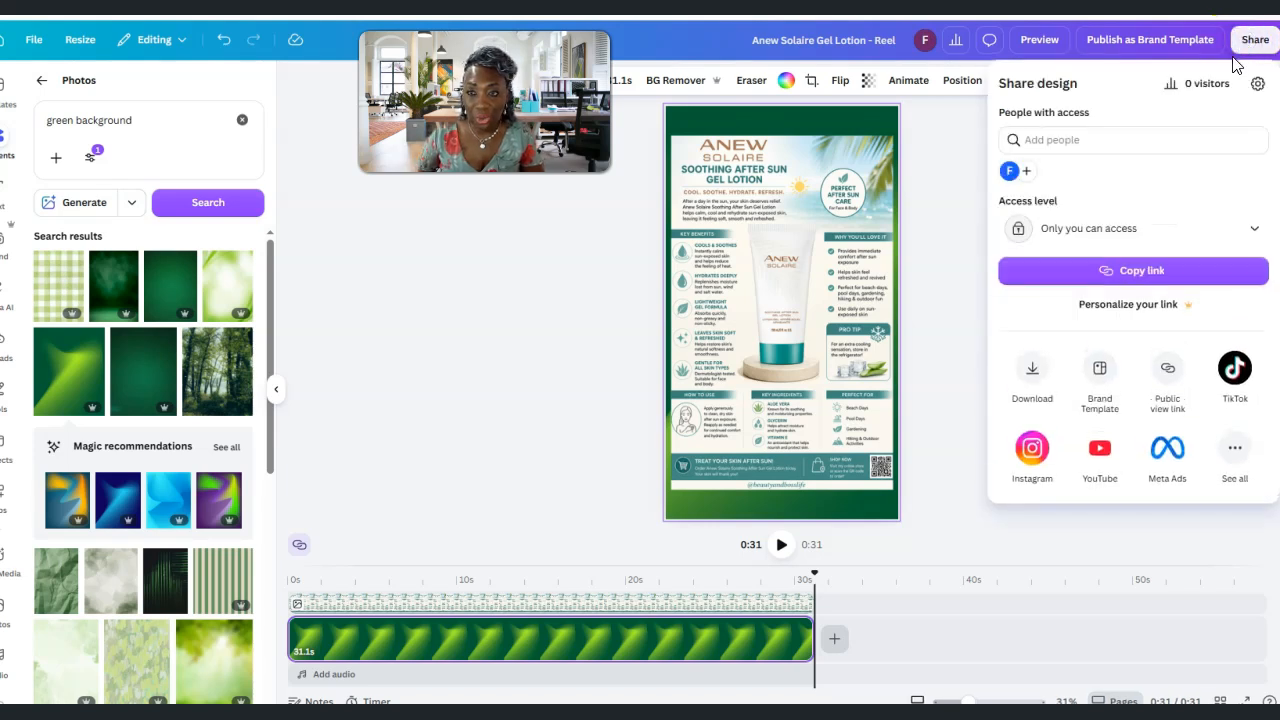
{"action": "left_click", "coordinate": [1033, 378]}
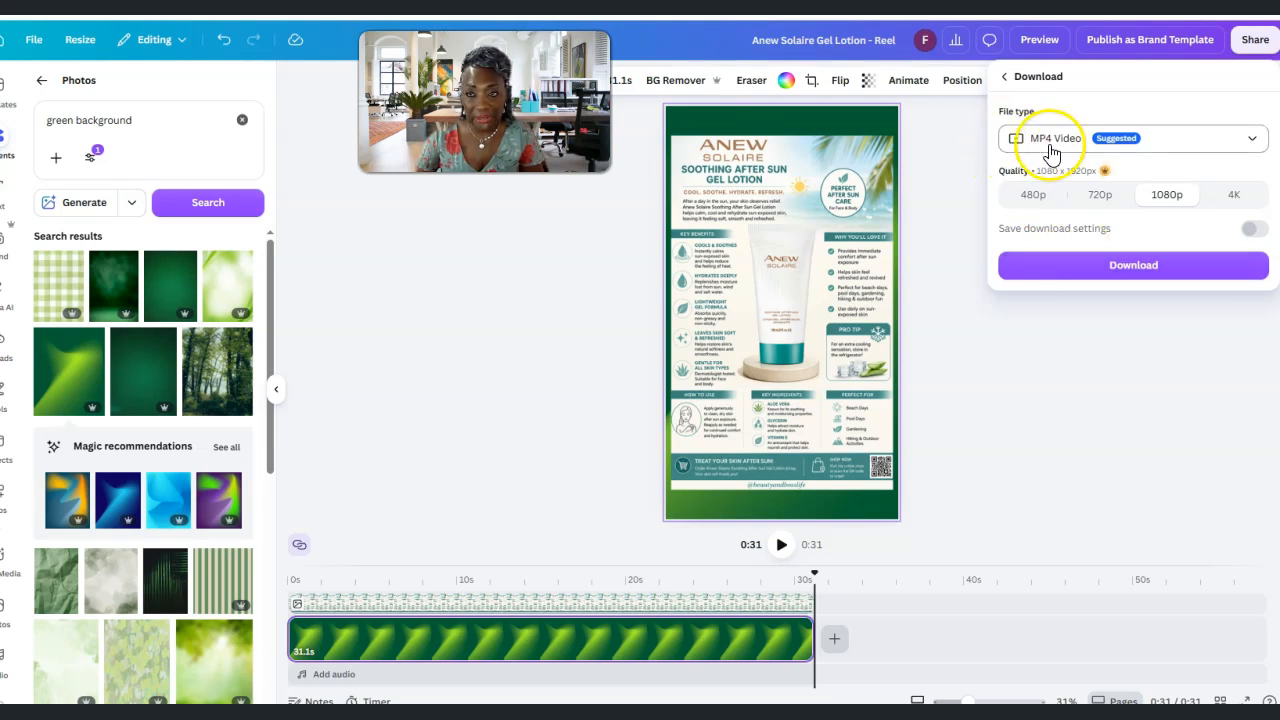
{"action": "left_click", "coordinate": [1137, 270]}
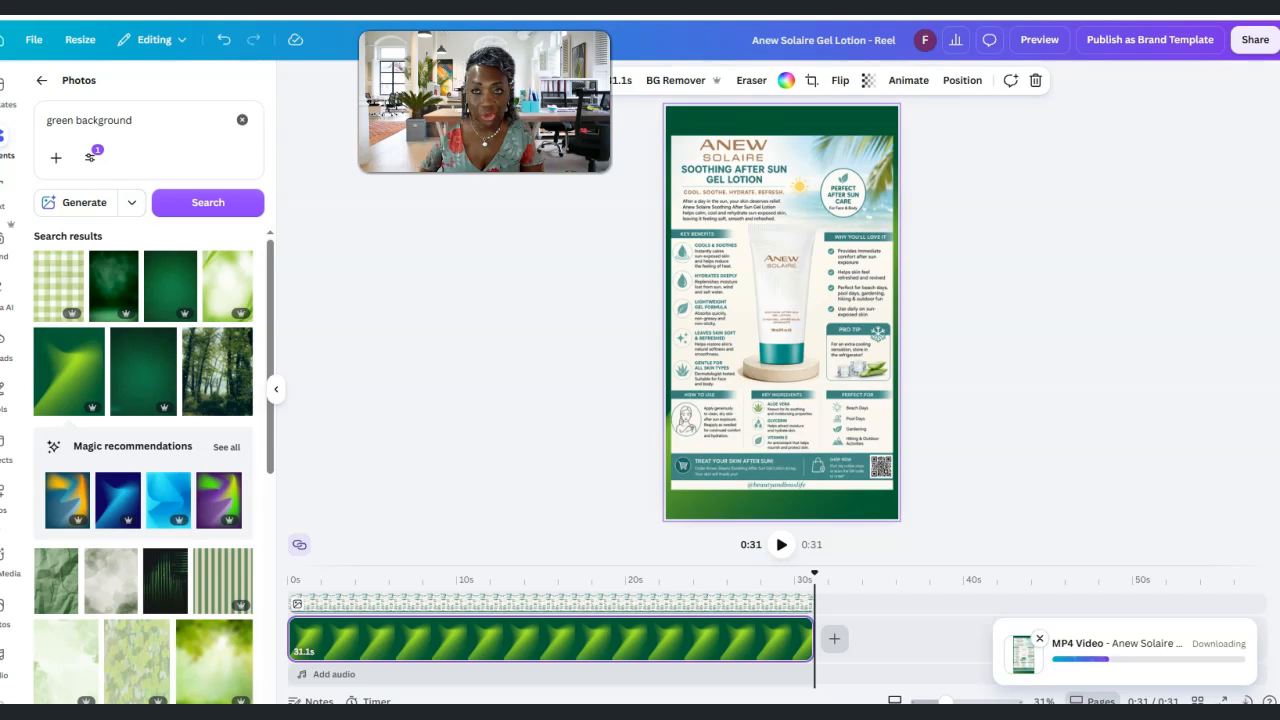
Switch to Facebook in a new browser tab
{"action": "key", "text": "ctrl+t"}
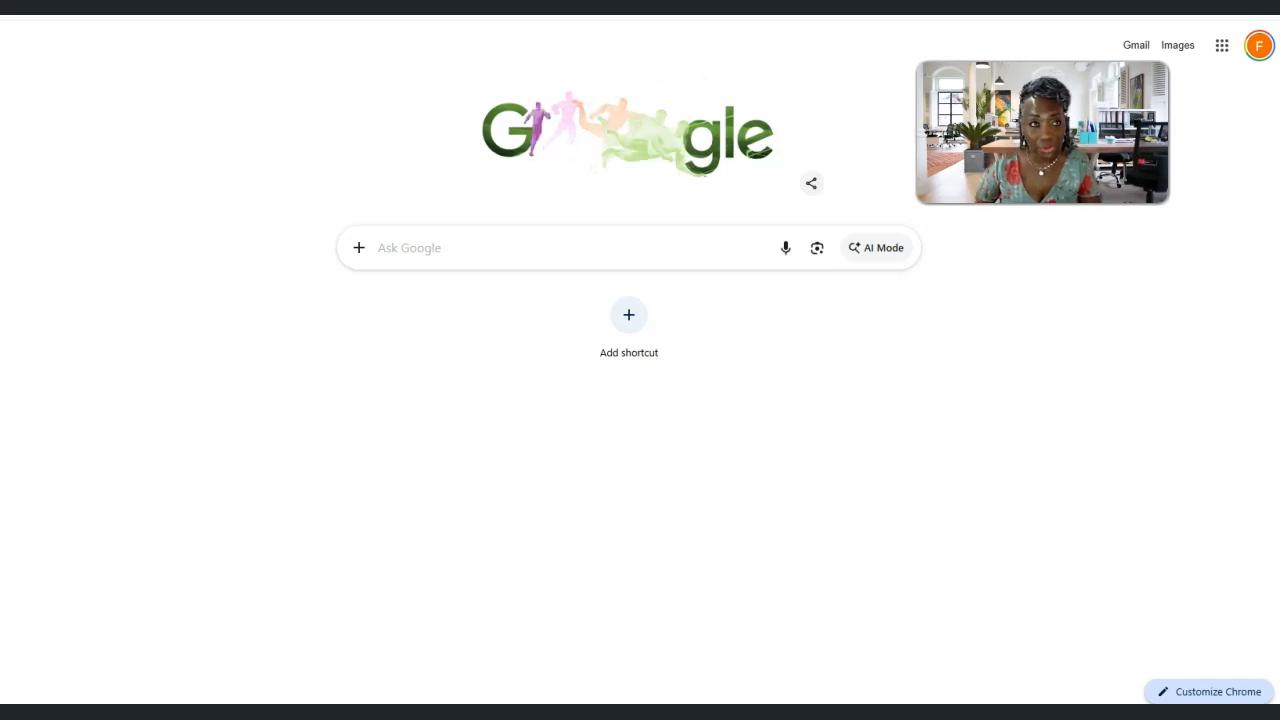
{"action": "left_click", "coordinate": [608, 8]}
{"action": "type", "text": "www.face"}
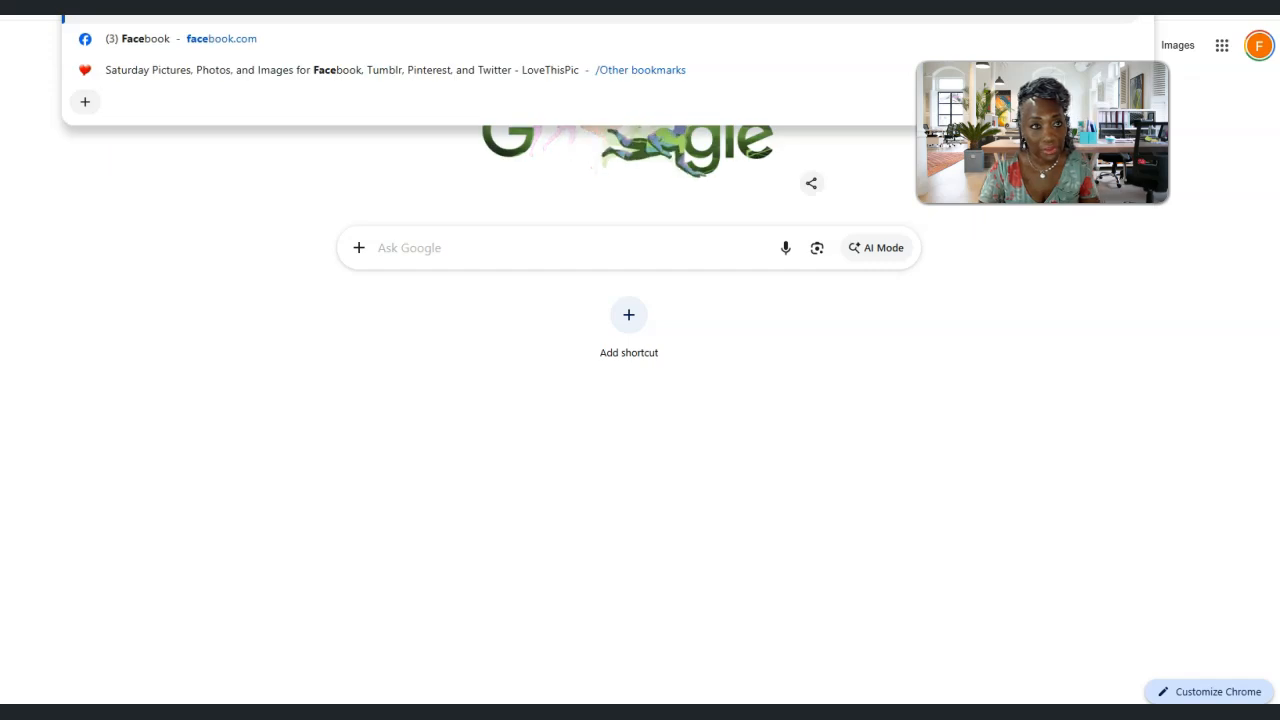
{"action": "left_click", "coordinate": [160, 40]}
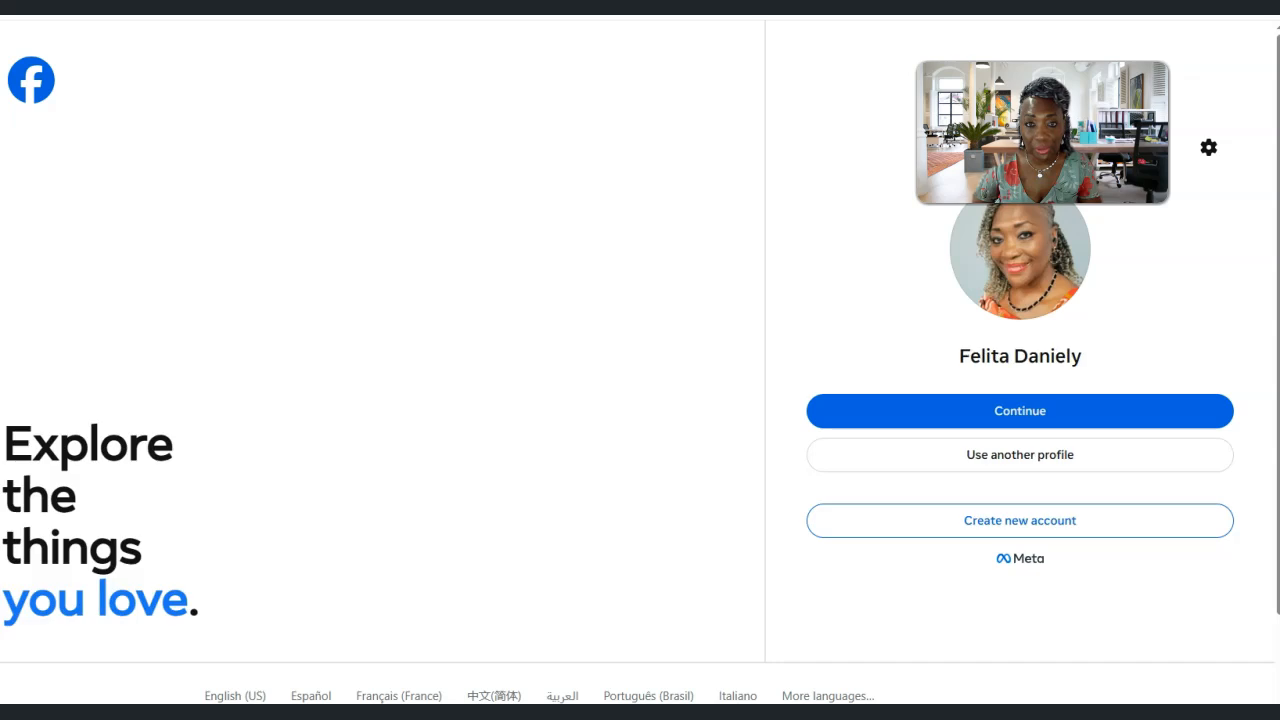
Log in to the remembered Facebook profile by filling in the saved account password
{"action": "left_click", "coordinate": [962, 416]}
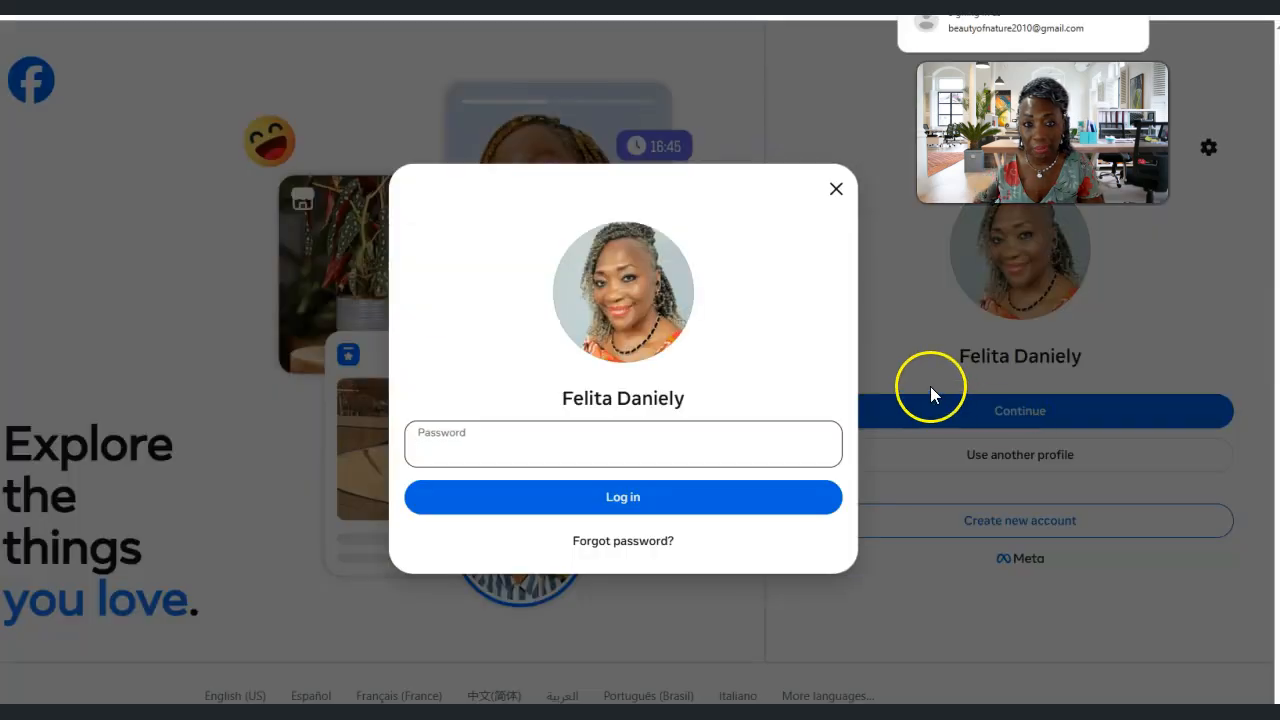
{"action": "left_click", "coordinate": [581, 495]}
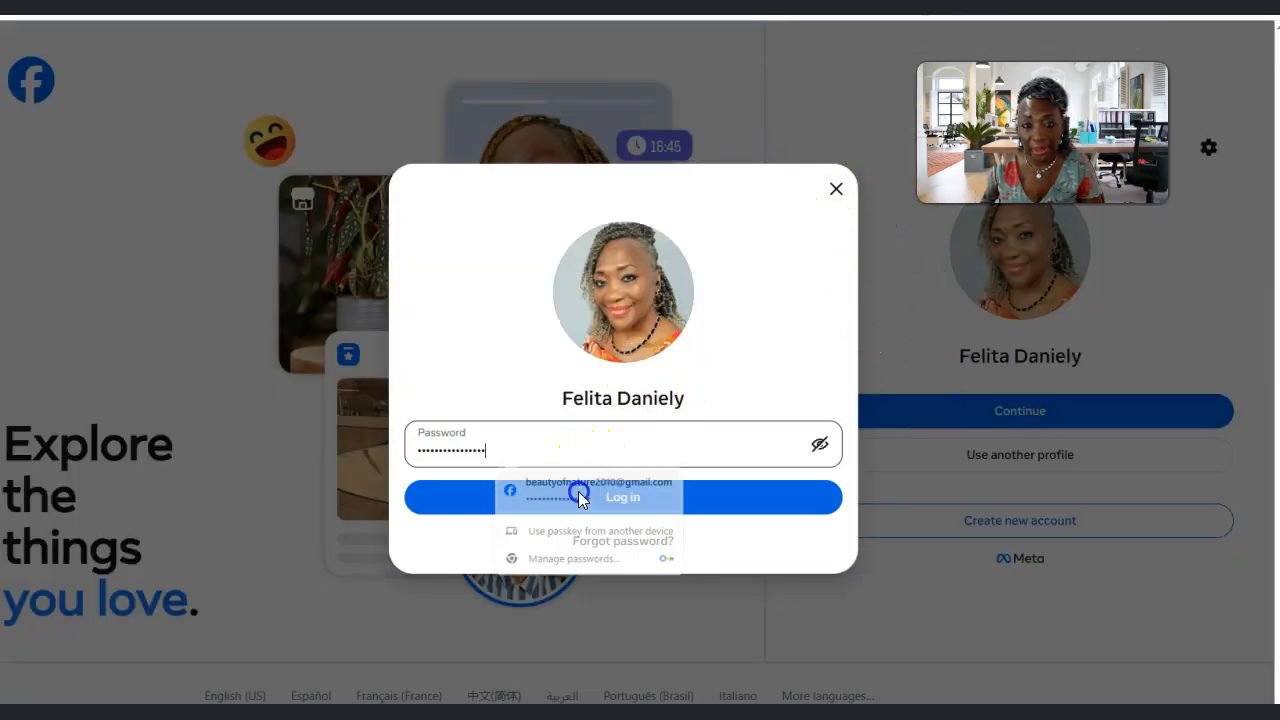
{"action": "left_click", "coordinate": [652, 501]}
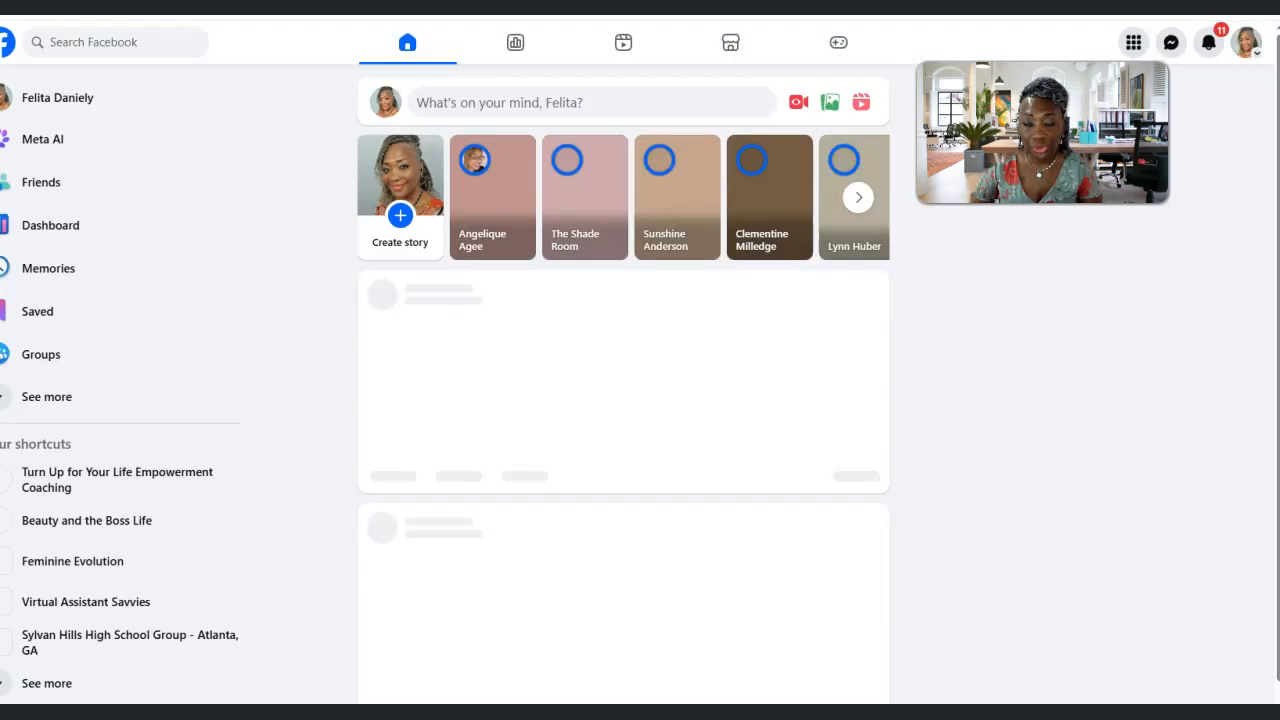
Open the Facebook account menu and save the exported MP4 as "Anew Solaire Gel Lotion - Reel" in the Videos folder
{"action": "left_click", "coordinate": [1246, 45]}
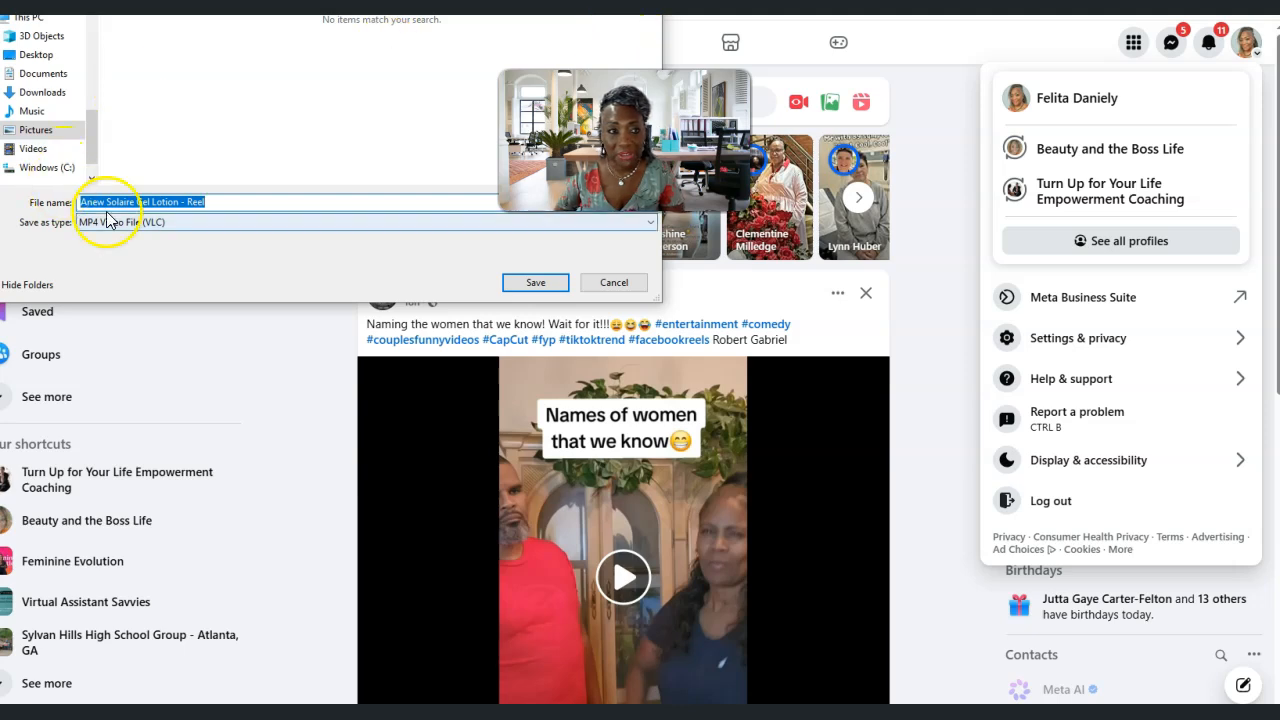
{"action": "left_click", "coordinate": [33, 149]}
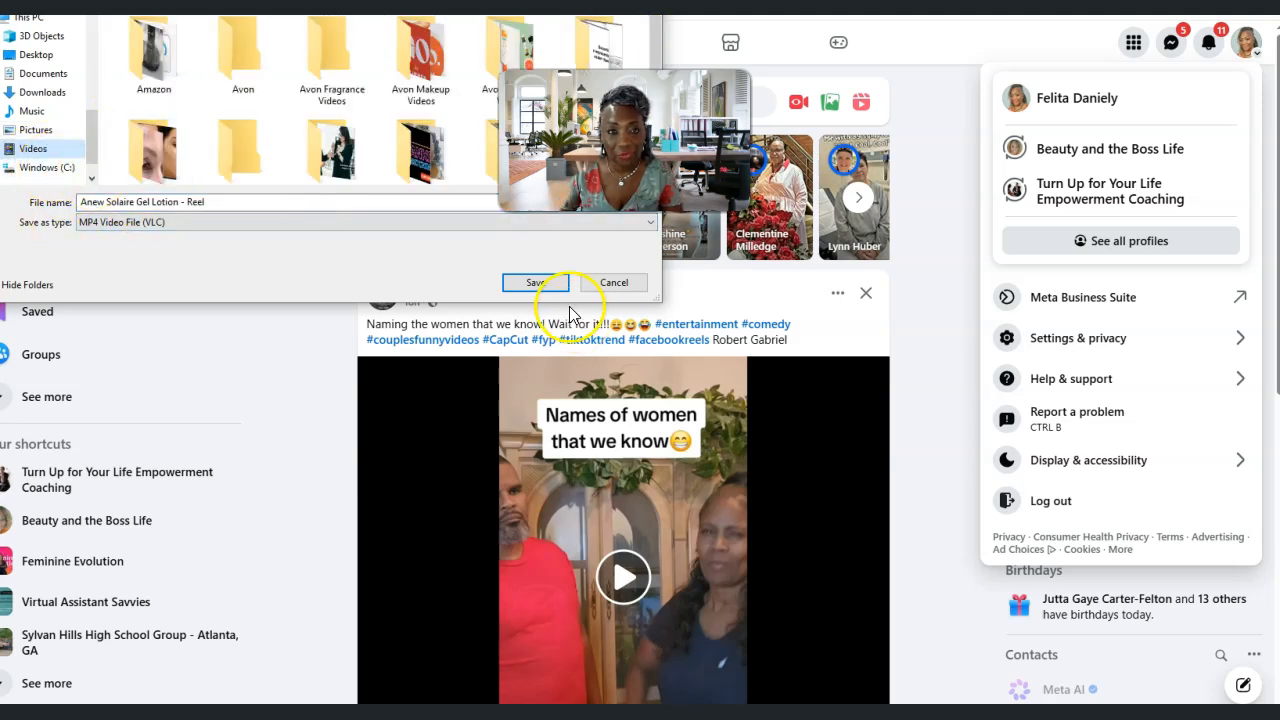
{"action": "left_click", "coordinate": [530, 283]}
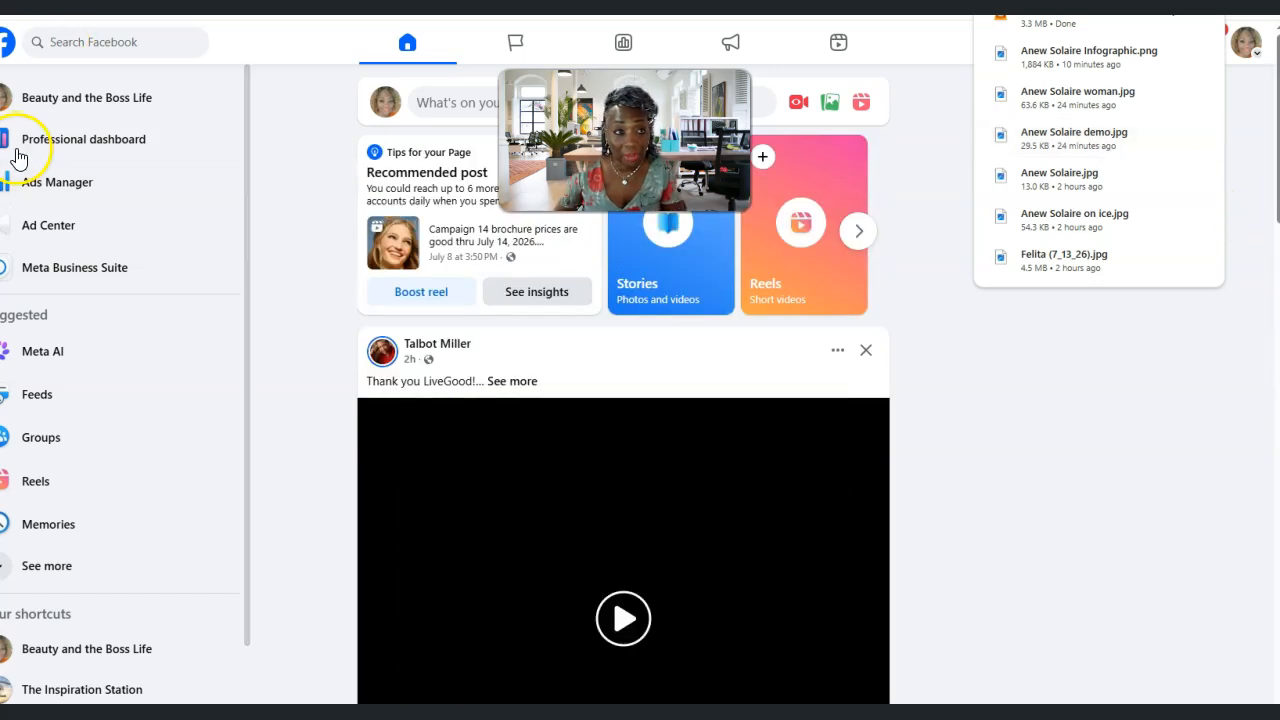
Open the Beauty and the Boss Life page and start a post with the video "Anew Solaire Gel Lotion - Reel" from the Videos folder
{"action": "left_click", "coordinate": [68, 100]}
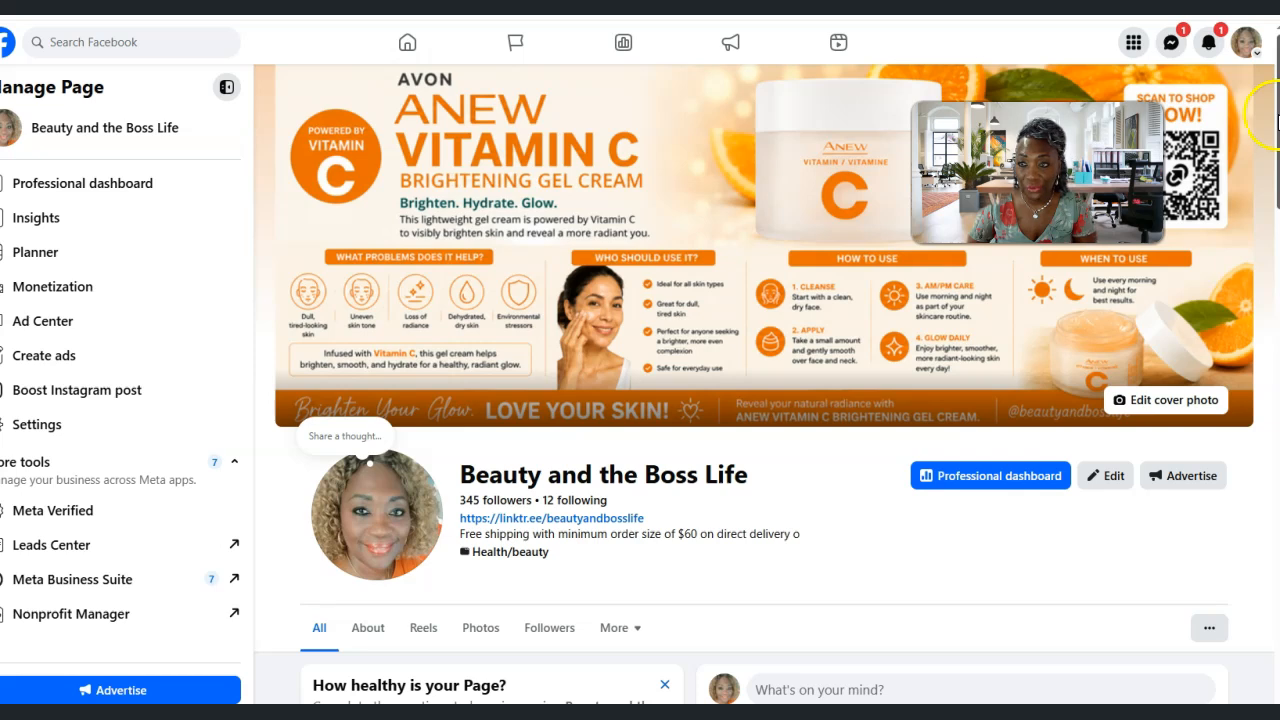
{"action": "scroll", "coordinate": [1260, 160], "scroll_direction": "down", "scroll_amount": 4}
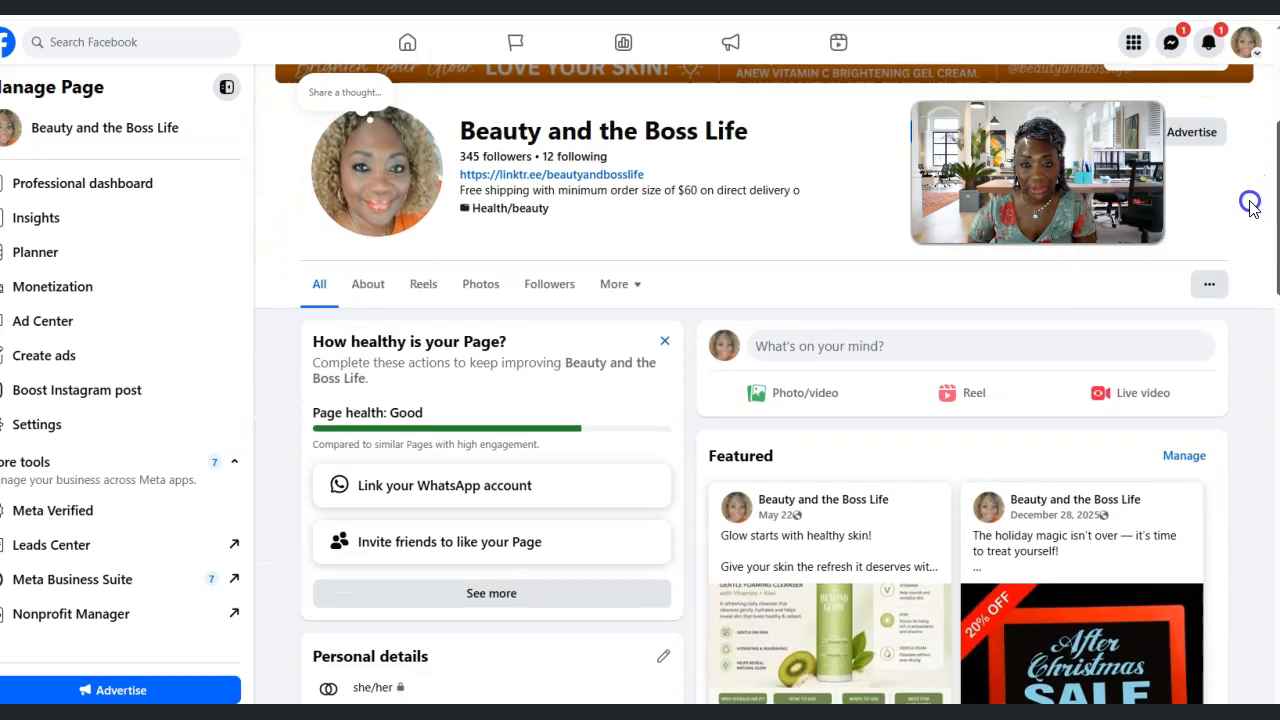
{"action": "left_click", "coordinate": [812, 396]}
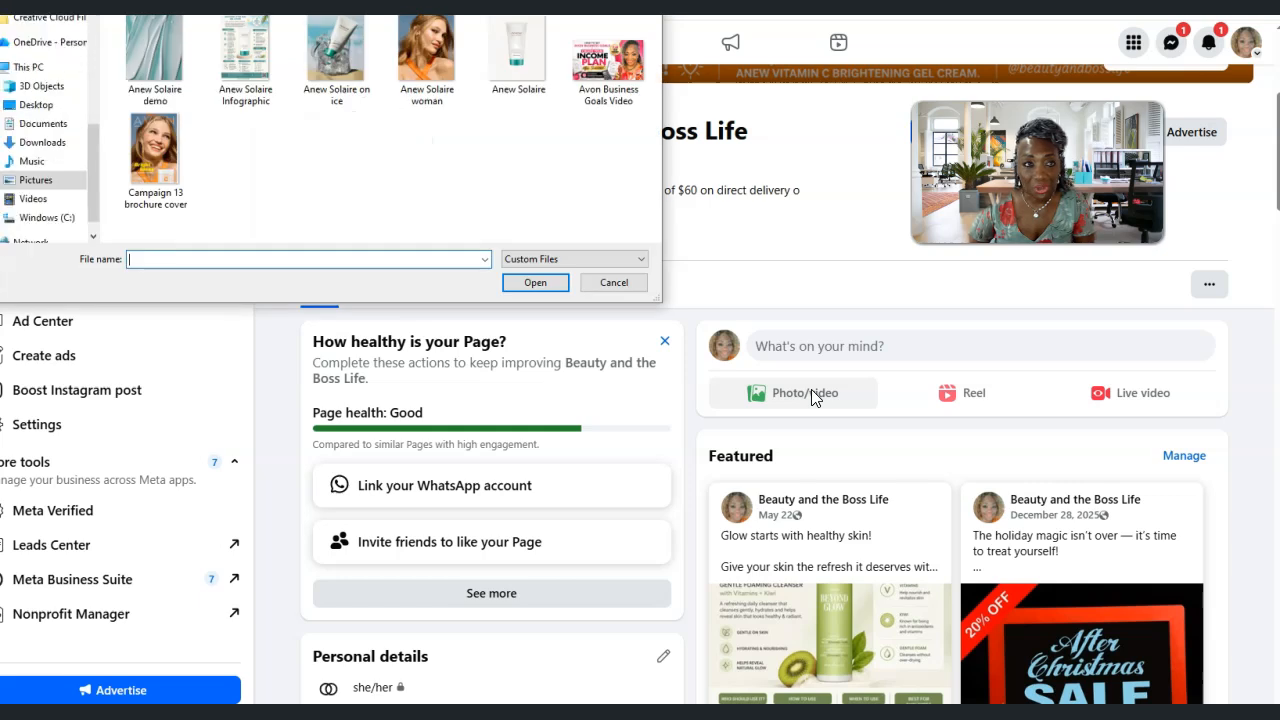
{"action": "left_click", "coordinate": [34, 199]}
{"action": "left_click", "coordinate": [657, 42]}
{"action": "left_click_drag", "start_coordinate": [657, 42], "coordinate": [648, 139]}
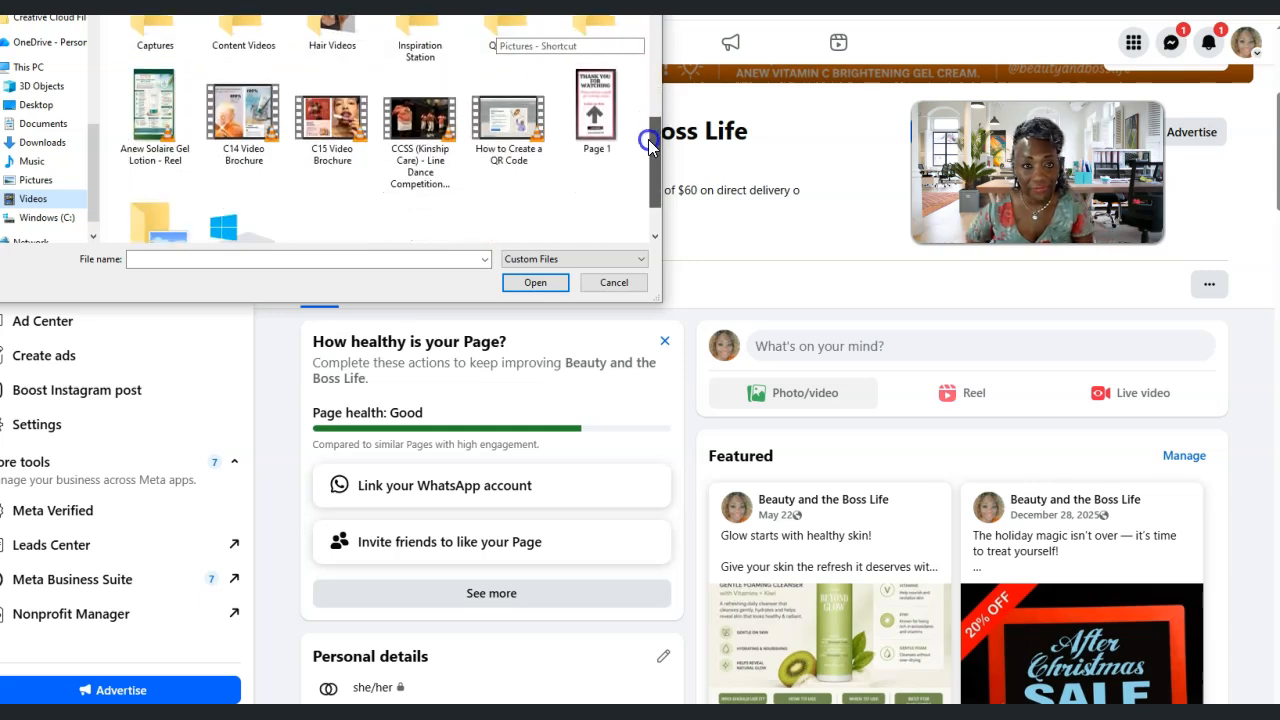
{"action": "left_click", "coordinate": [165, 109]}
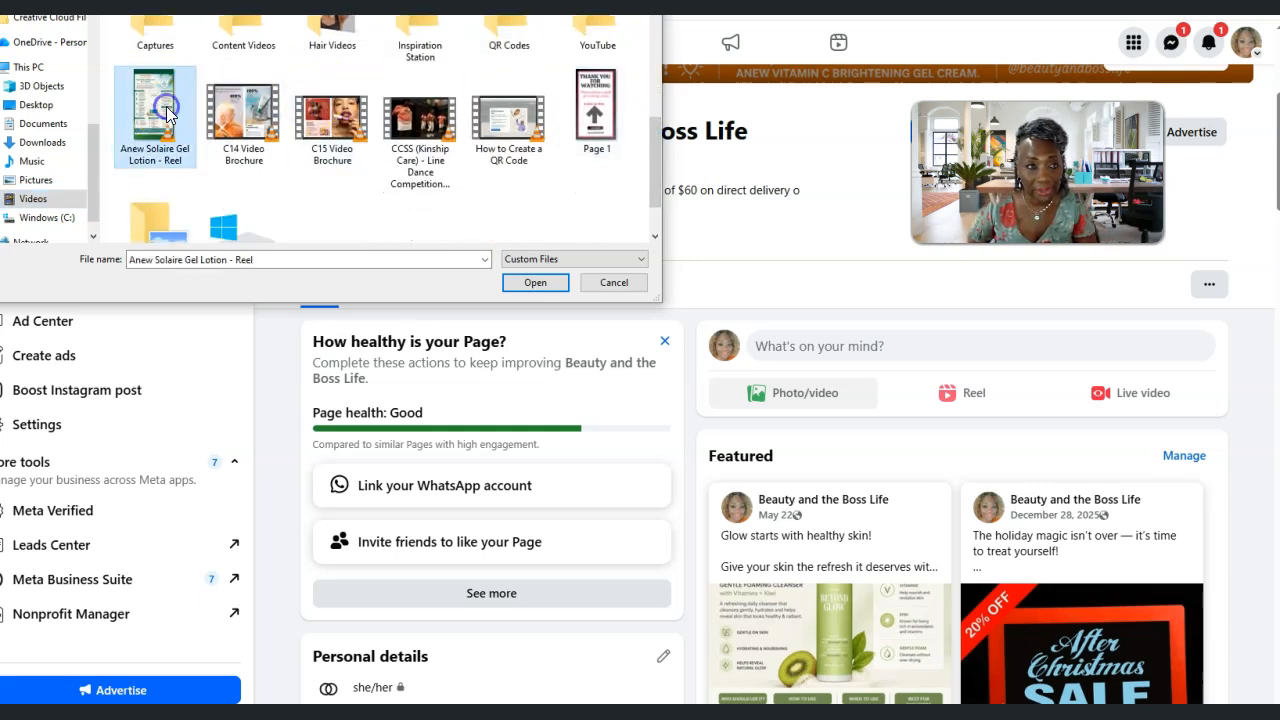
{"action": "left_click", "coordinate": [530, 281]}
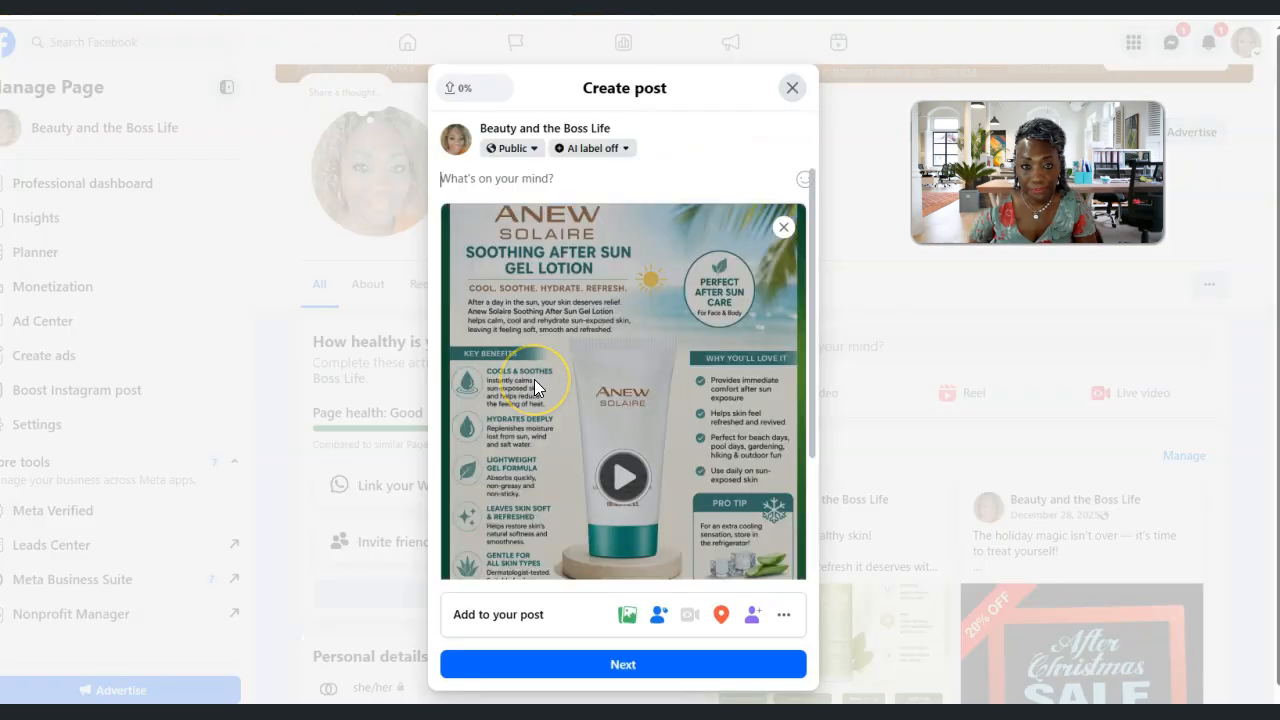
Switch to the ChatGPT infographic conversation and request "Write a short marketing message introducing this product"
{"action": "left_click", "coordinate": [475, 180]}
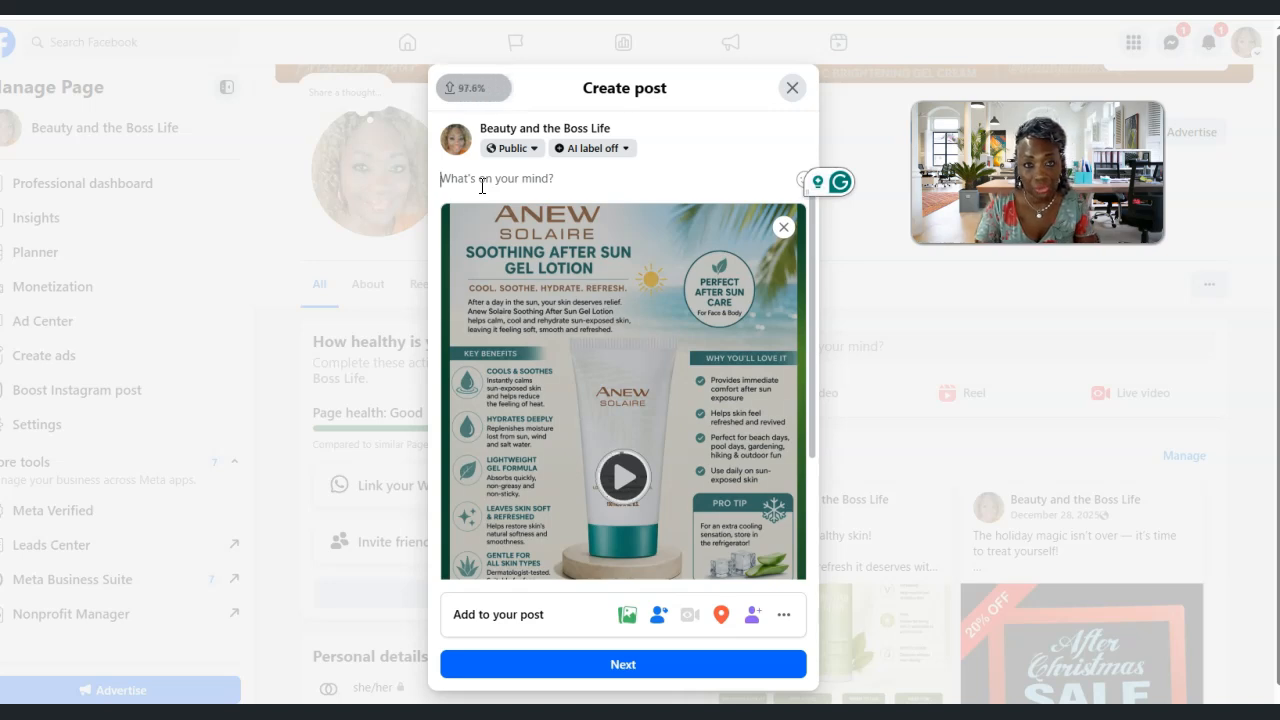
{"action": "left_click", "coordinate": [352, 214]}
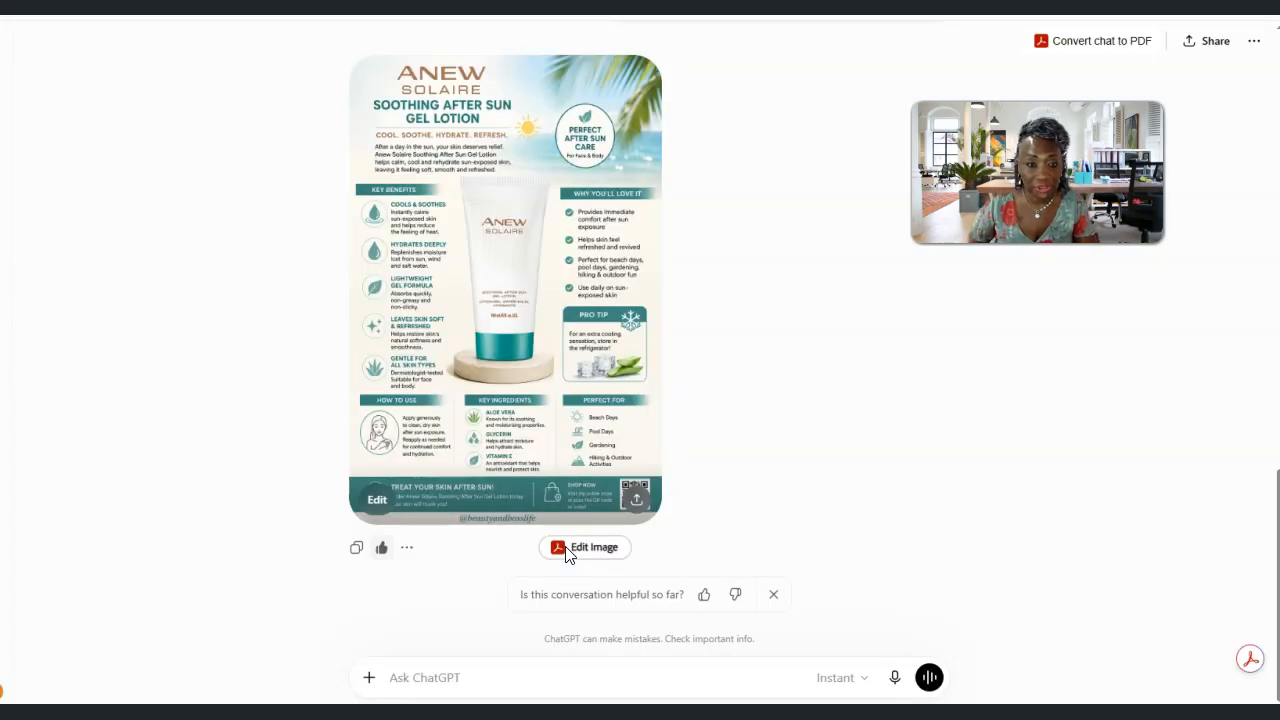
{"action": "left_click", "coordinate": [515, 682]}
{"action": "type", "text": "Write a short marketing me"}
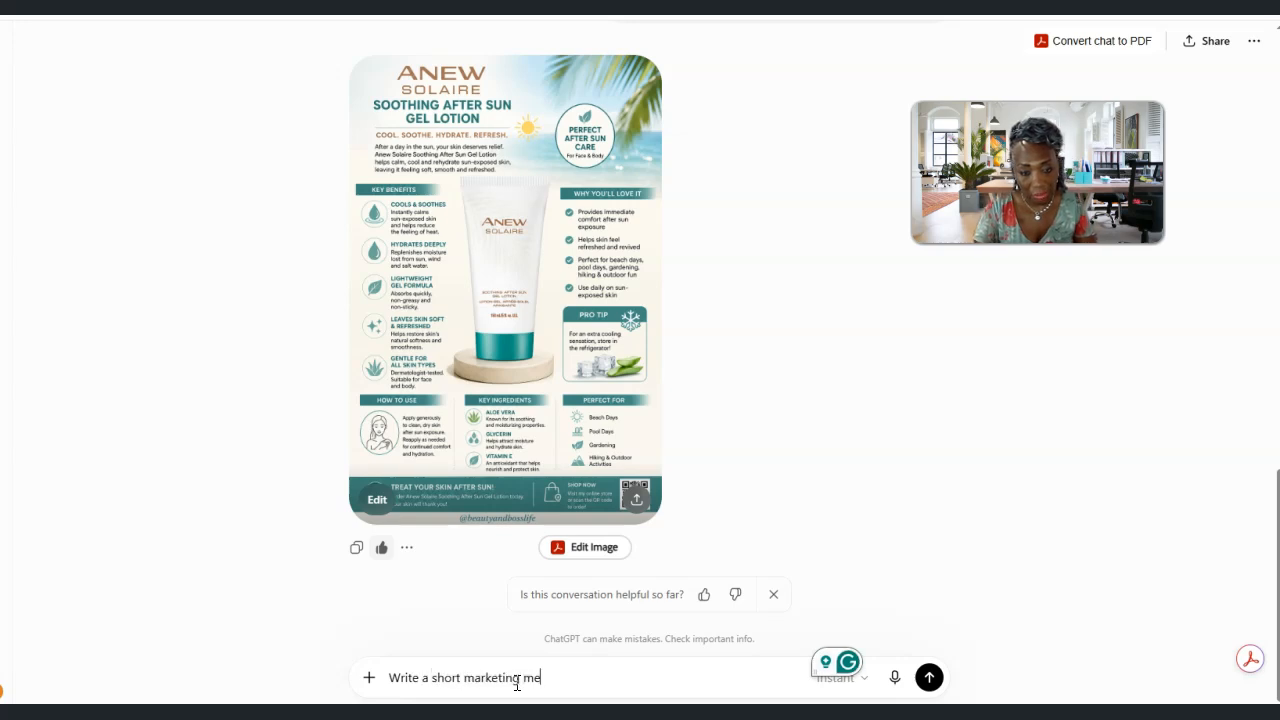
{"action": "type", "text": "ssage"}
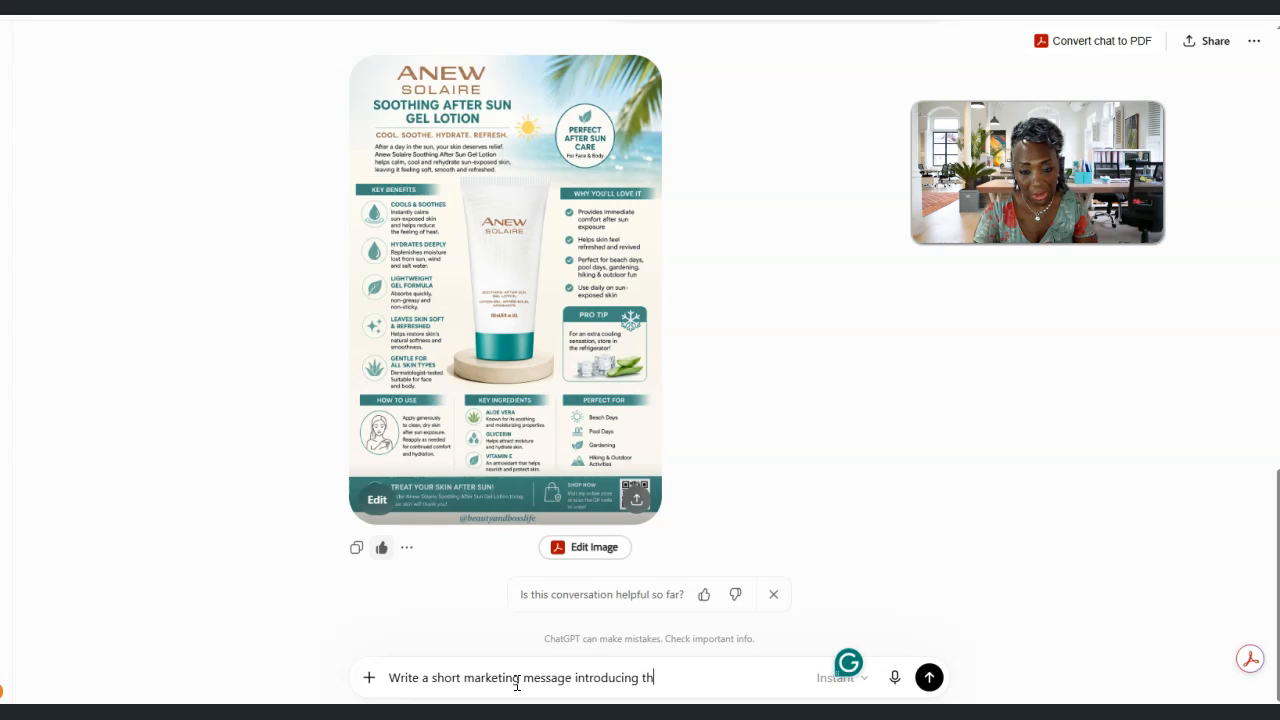
{"action": "type", "text": "introducing this product"}
{"action": "key", "text": "Return"}
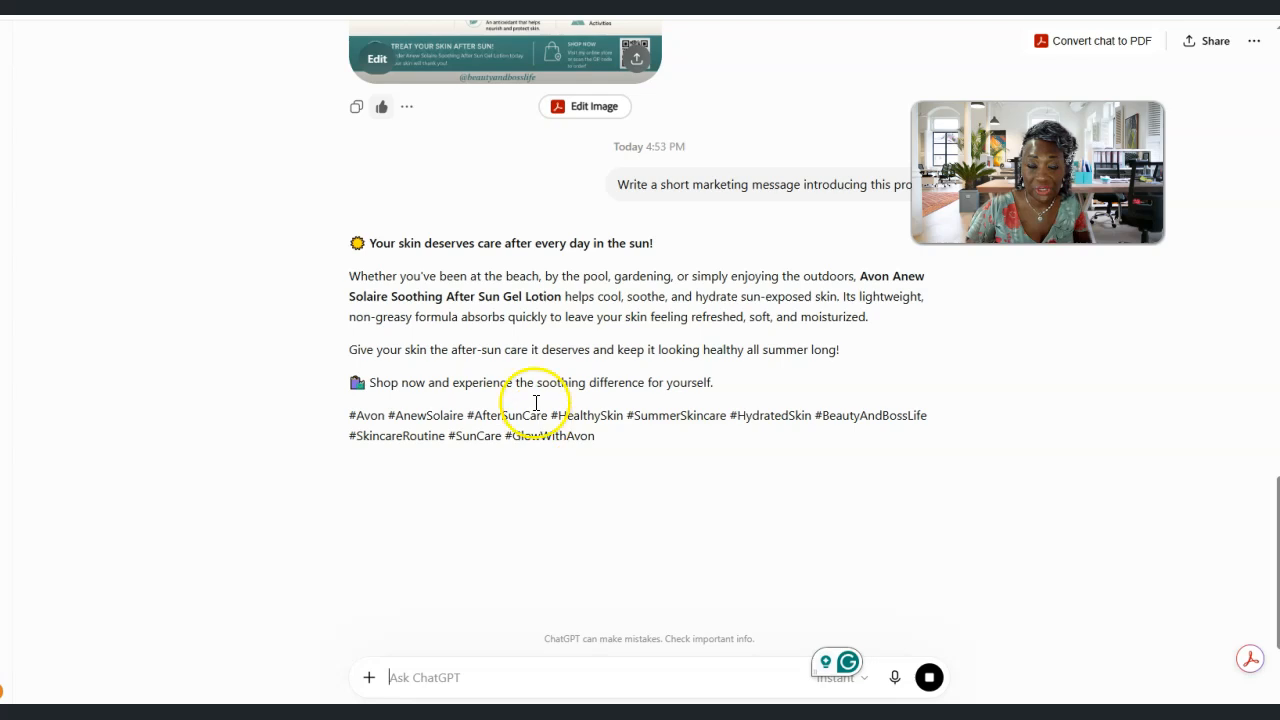
Copy the generated marketing message with its hashtags into the Facebook post's text and delete the emoji before "Shop now"
{"action": "left_click_drag", "start_coordinate": [345, 241], "coordinate": [617, 430]}
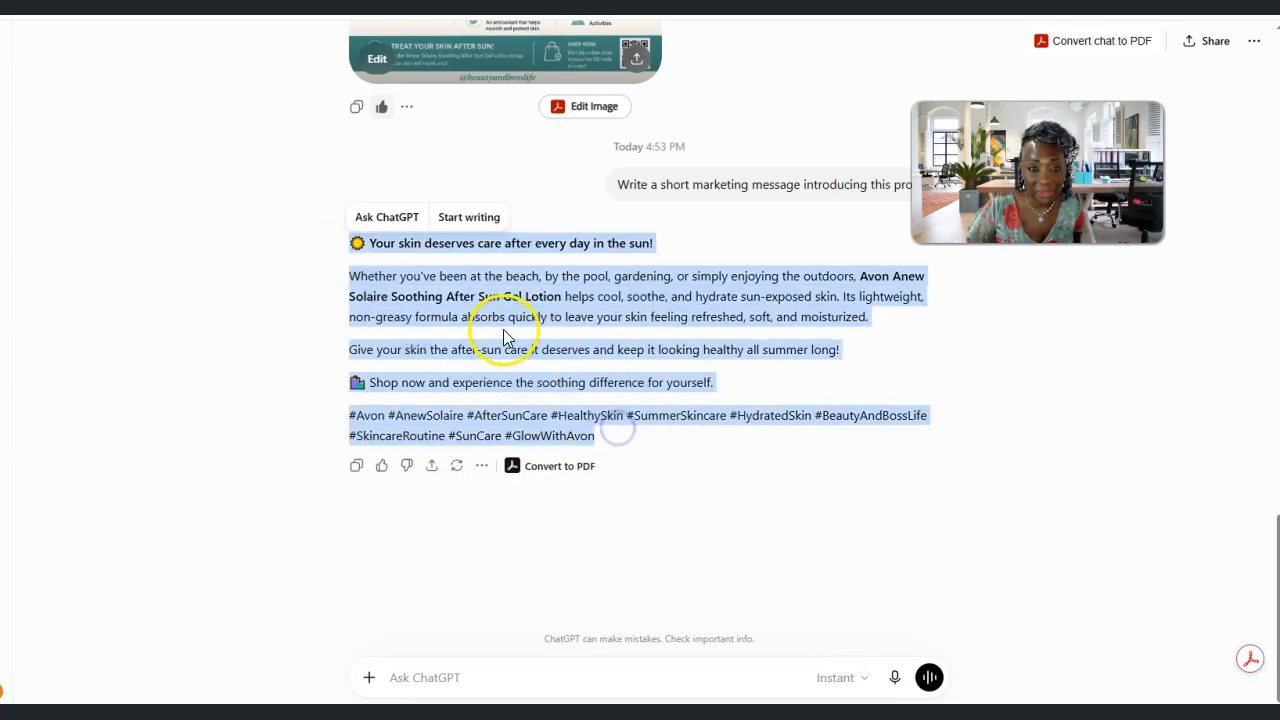
{"action": "right_click", "coordinate": [503, 335]}
{"action": "left_click", "coordinate": [560, 350]}
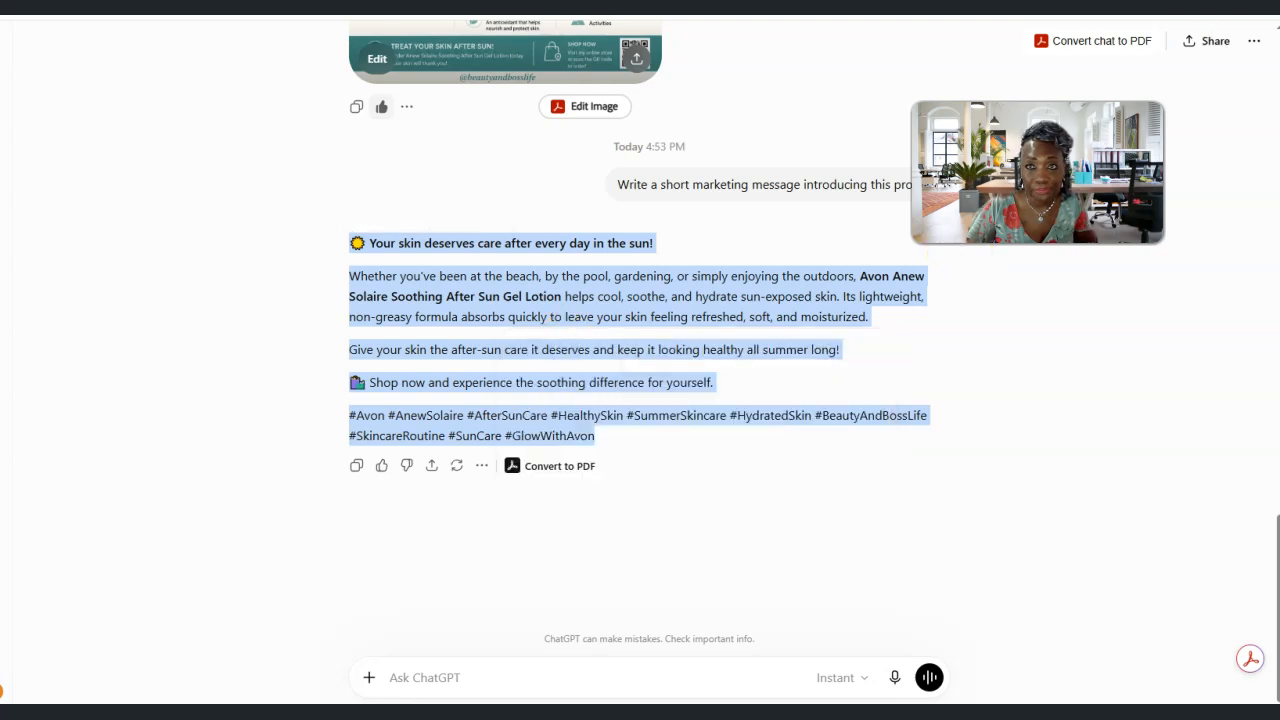
{"action": "key", "text": "alt+Tab"}
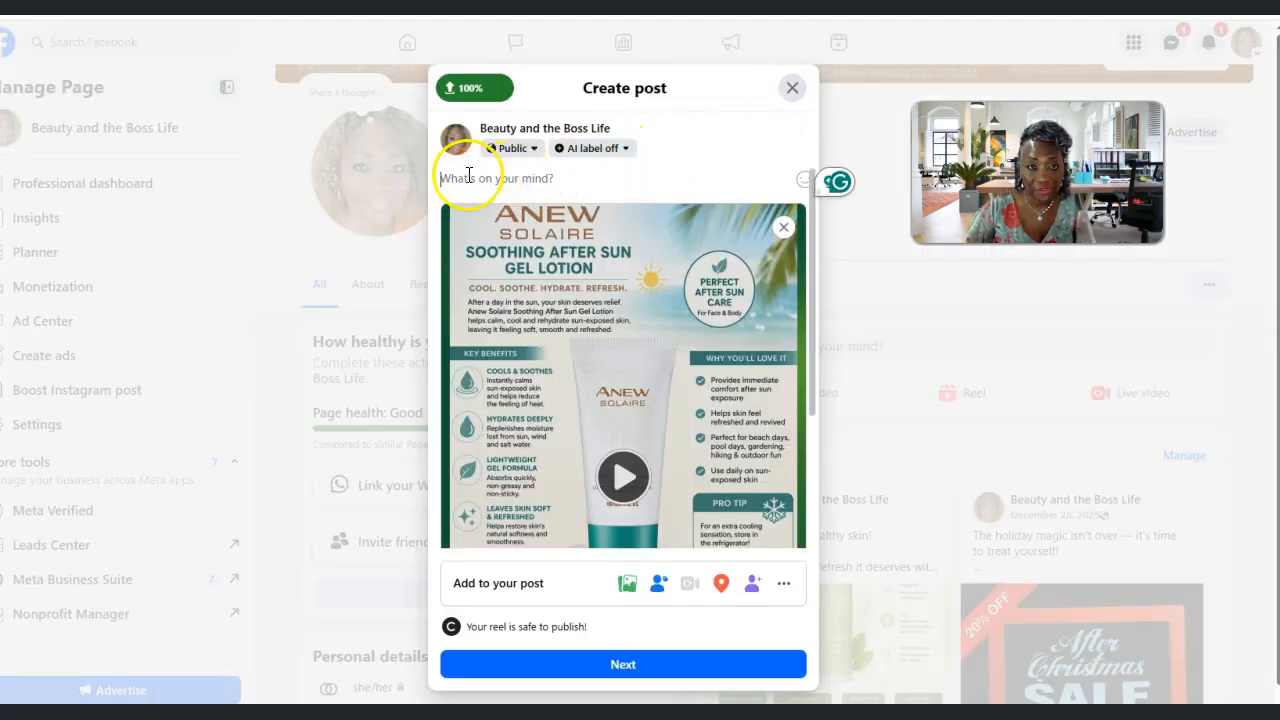
{"action": "right_click", "coordinate": [465, 177]}
{"action": "left_click", "coordinate": [500, 352]}
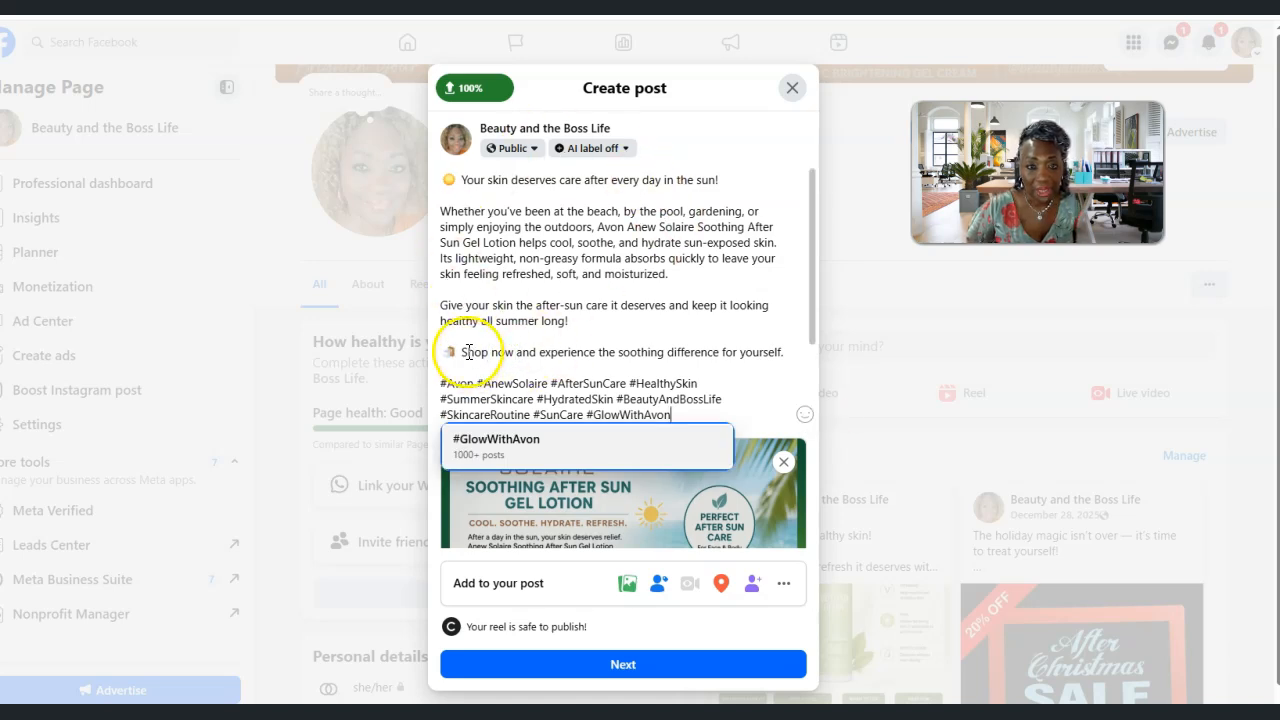
{"action": "left_click", "coordinate": [452, 355]}
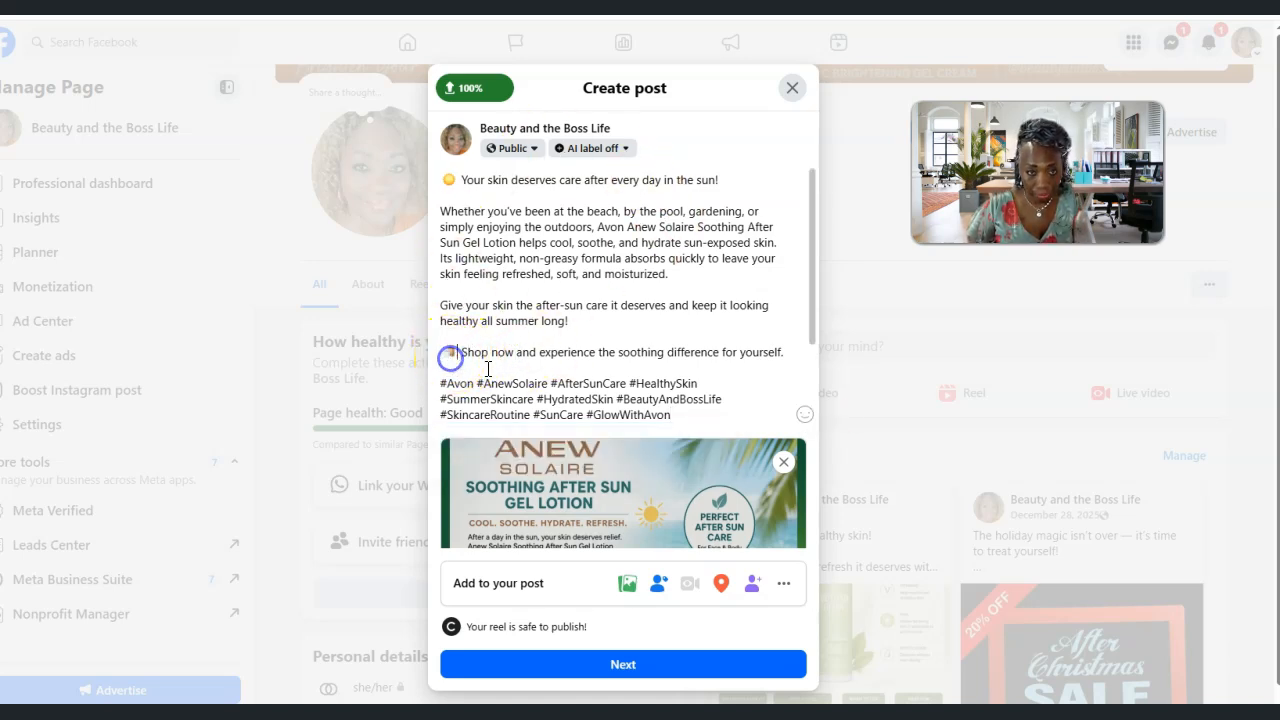
{"action": "key", "text": "BackSpace"}
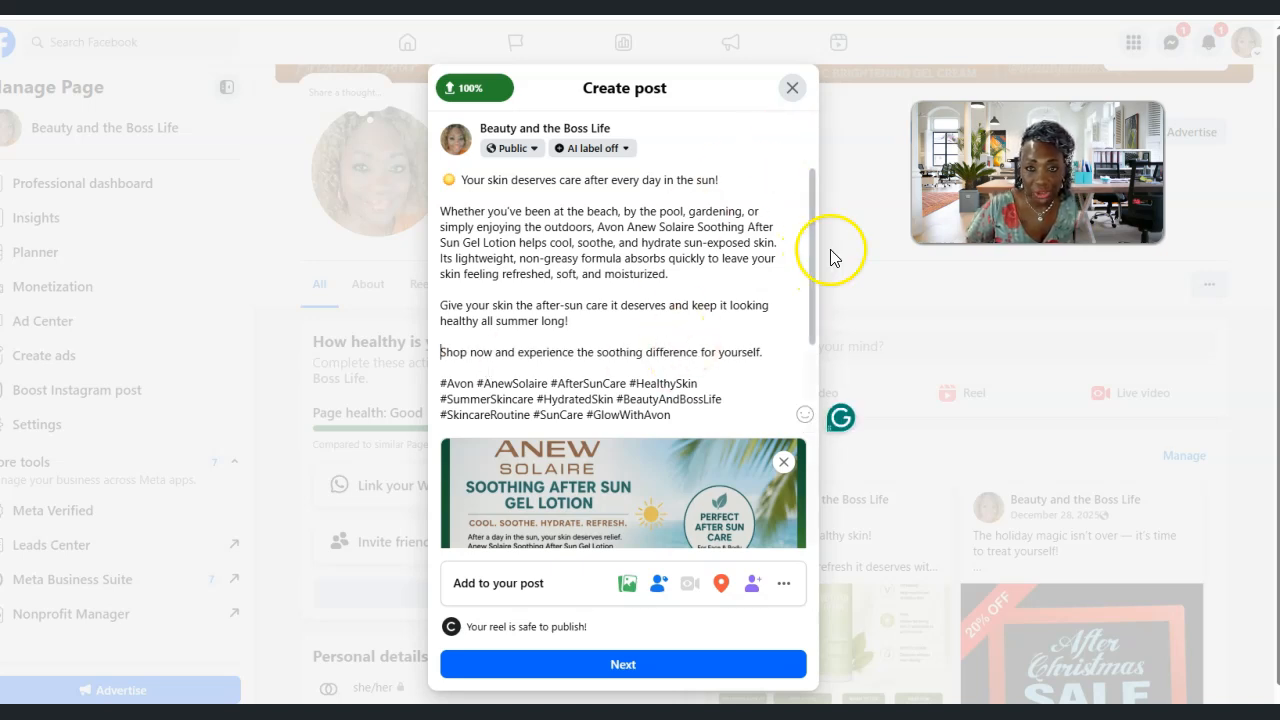
Examine the draft post's caption, full video preview and the options for adding content to the post
{"action": "left_click_drag", "start_coordinate": [811, 229], "coordinate": [800, 378]}
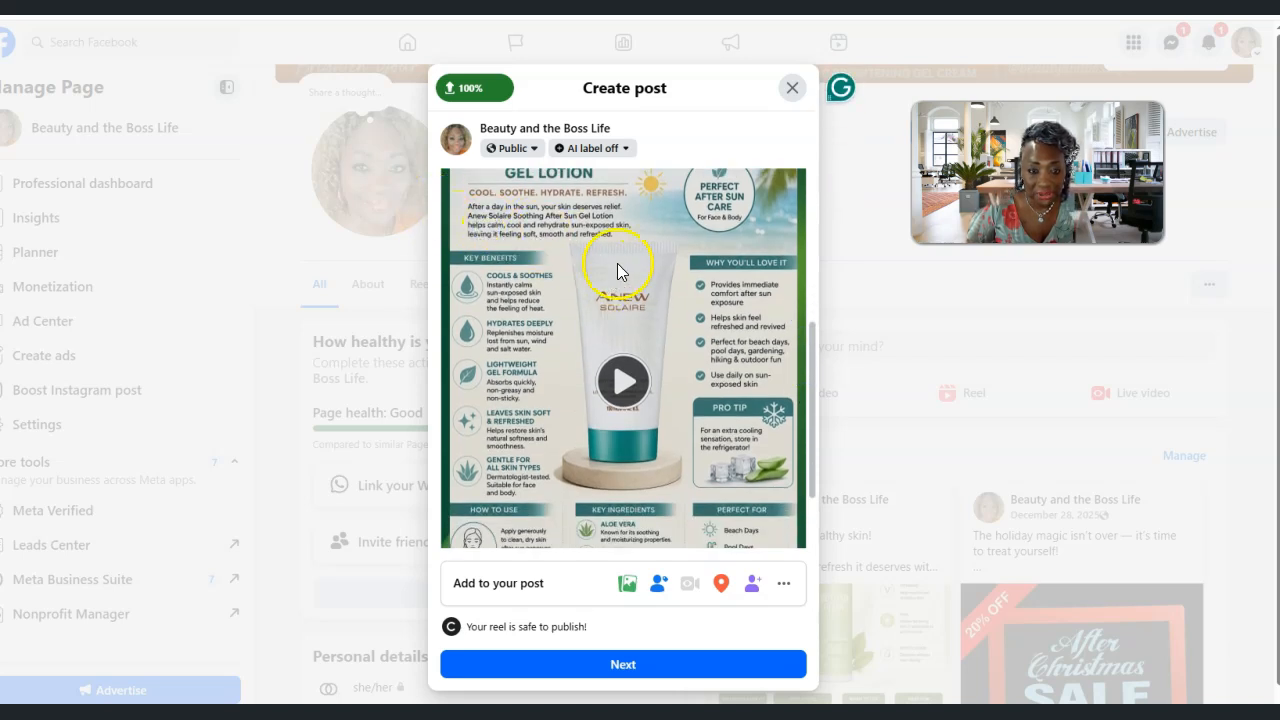
{"action": "left_click_drag", "start_coordinate": [815, 409], "coordinate": [817, 362]}
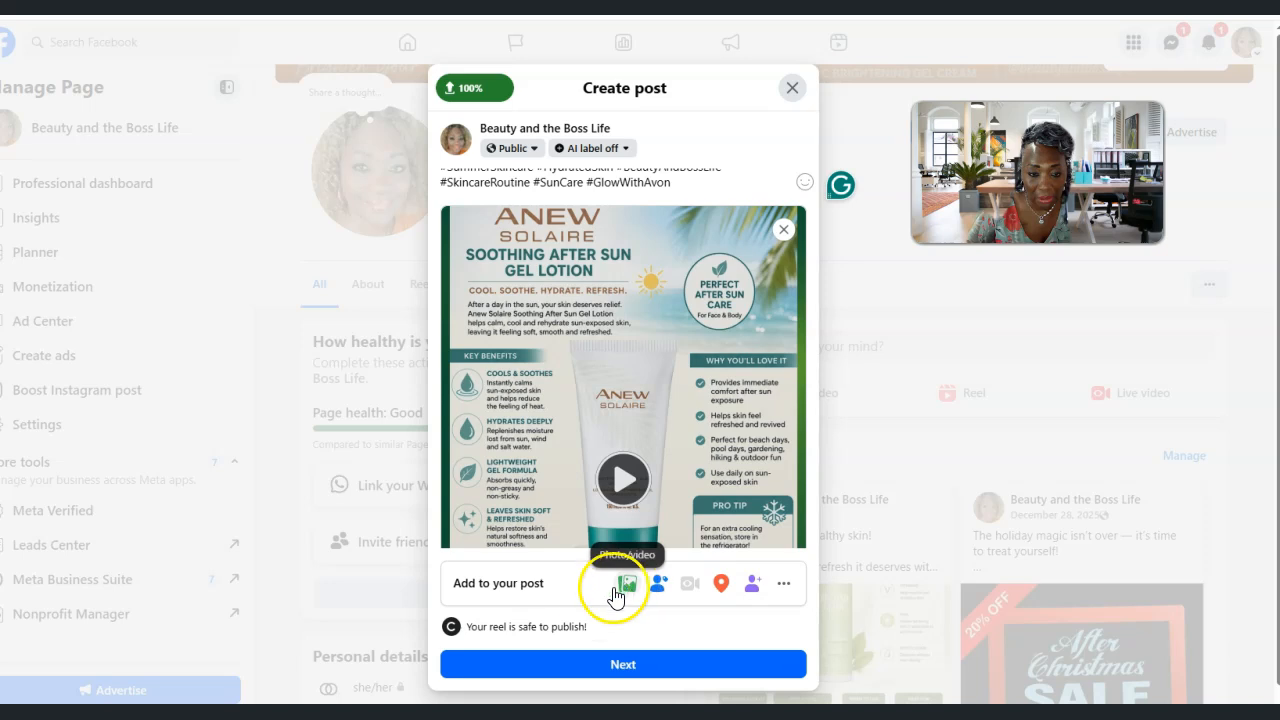
{"action": "left_click_drag", "start_coordinate": [807, 307], "coordinate": [793, 441]}
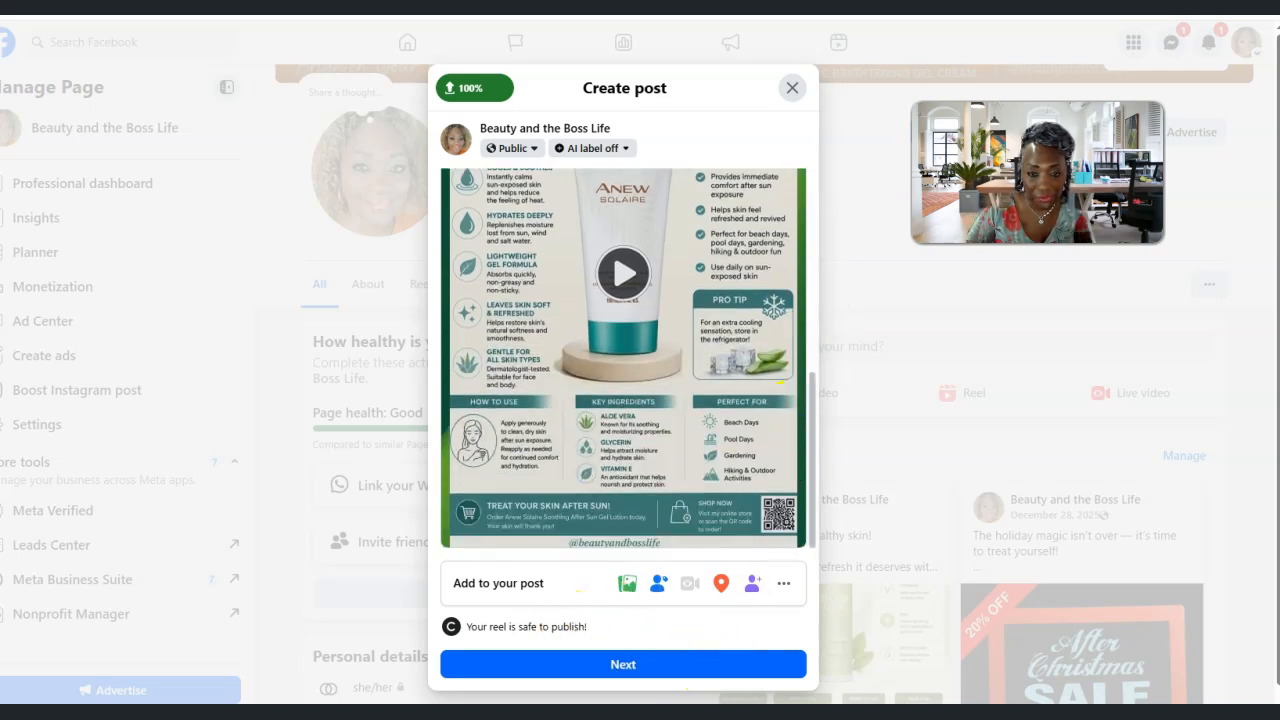
{"action": "left_click", "coordinate": [783, 590]}
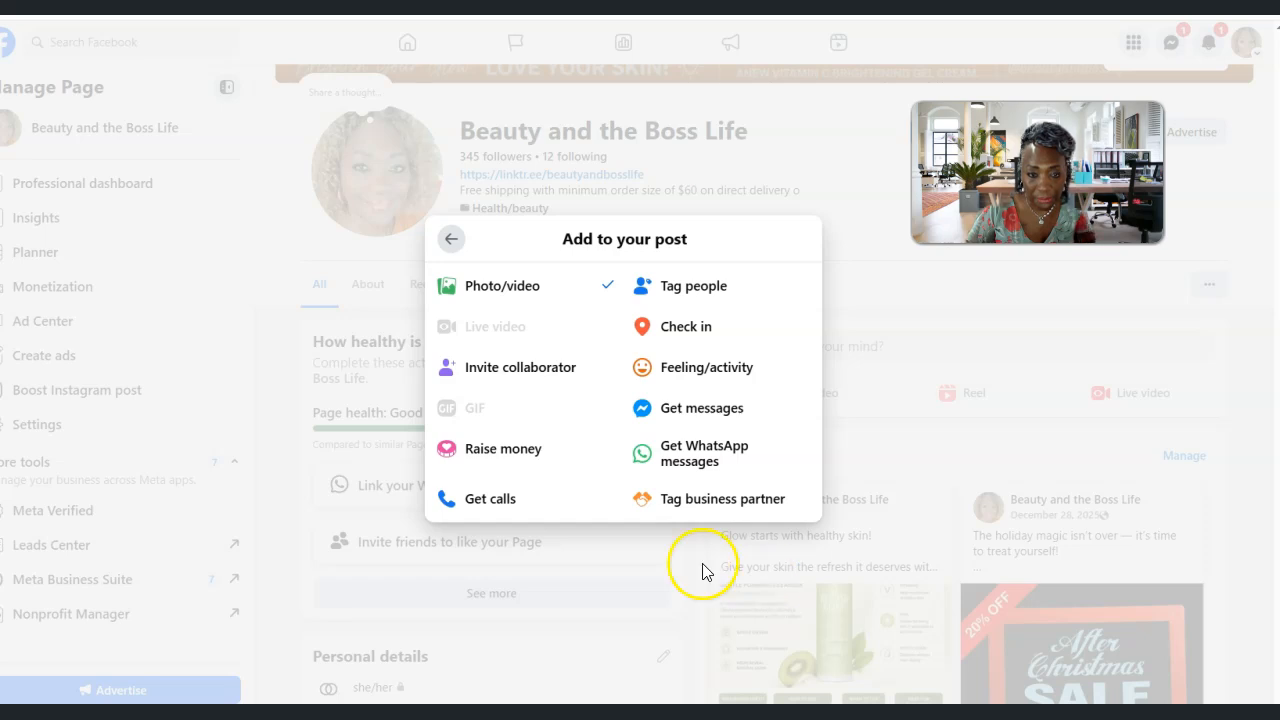
{"action": "left_click", "coordinate": [889, 410]}
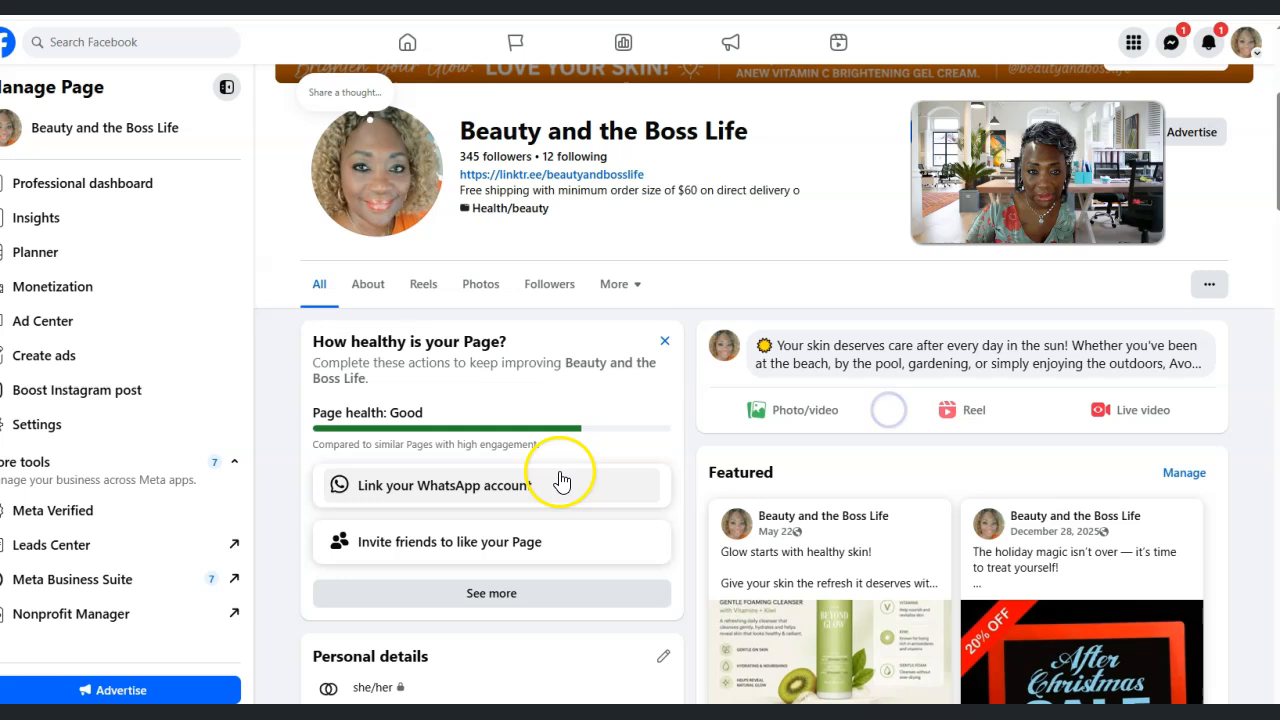
{"action": "left_click", "coordinate": [877, 356]}
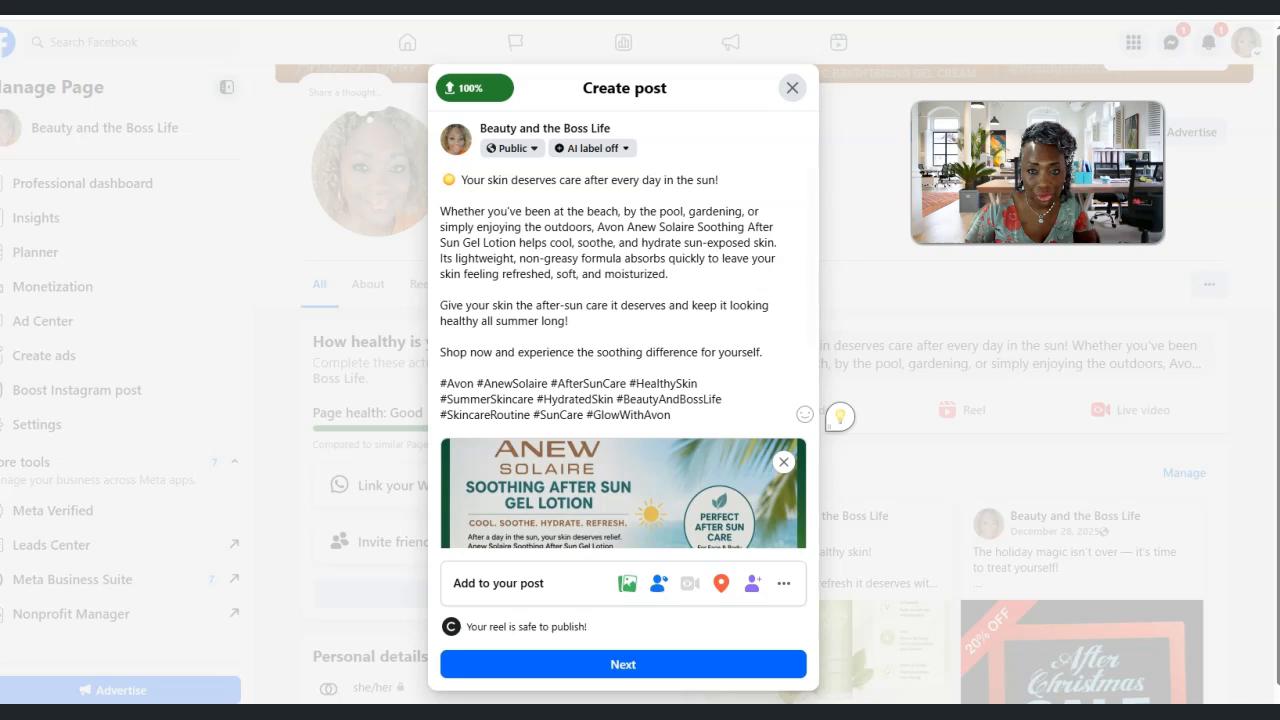
{"action": "left_click_drag", "start_coordinate": [811, 214], "coordinate": [801, 340]}
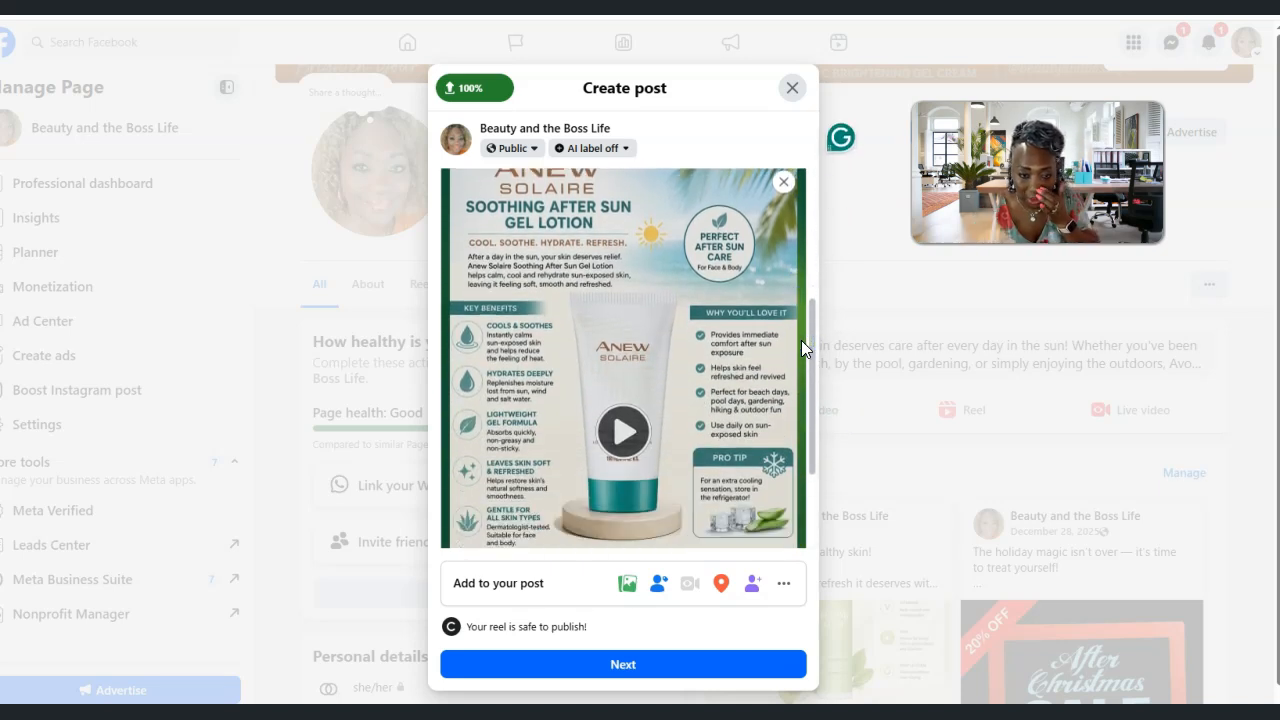
{"action": "left_click", "coordinate": [628, 590]}
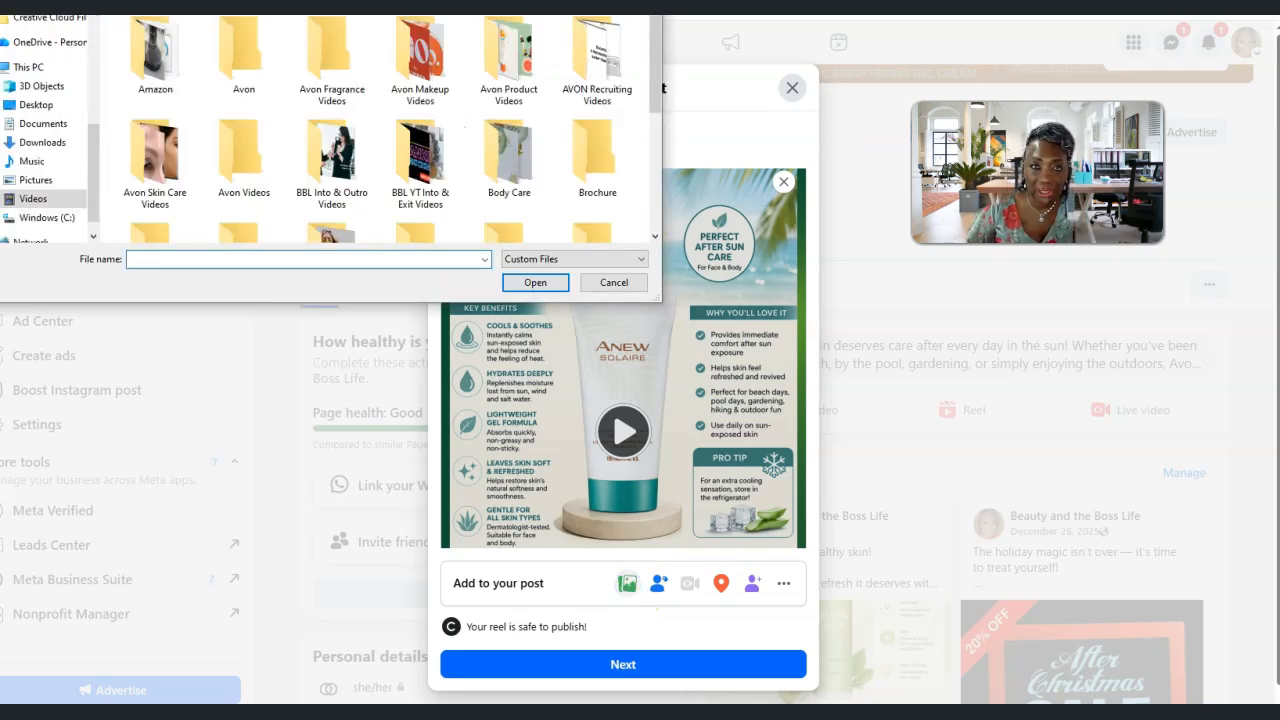
{"action": "left_click", "coordinate": [614, 283]}
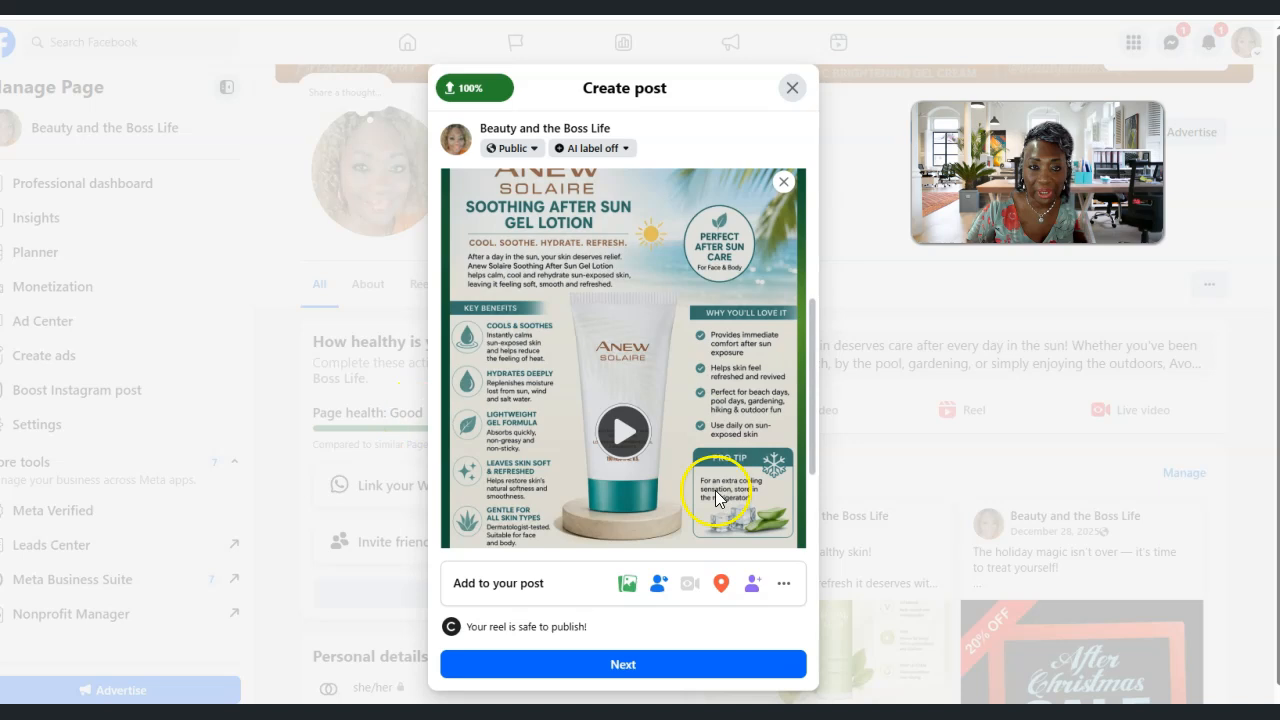
{"action": "left_click_drag", "start_coordinate": [813, 410], "coordinate": [812, 185]}
{"action": "left_click_drag", "start_coordinate": [801, 270], "coordinate": [808, 498]}
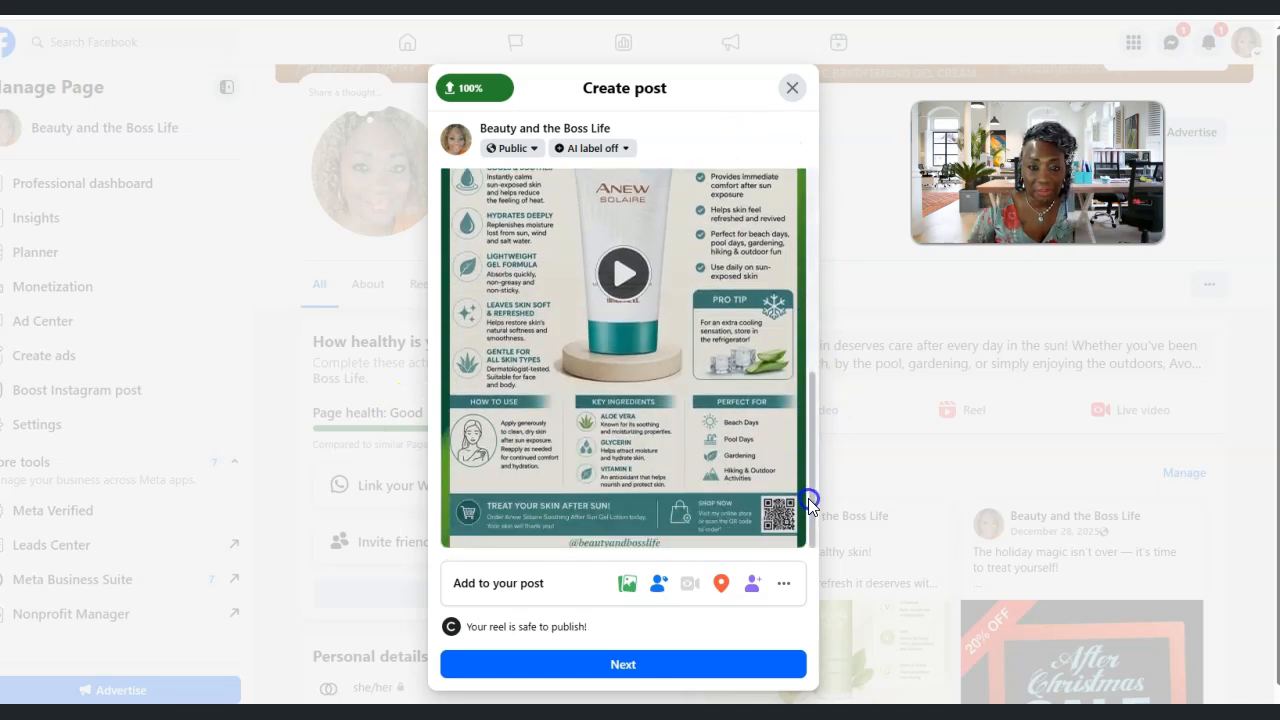
Proceed from the finished draft to editing the reel and open its music library
{"action": "left_click", "coordinate": [631, 670]}
{"action": "left_click", "coordinate": [595, 600]}
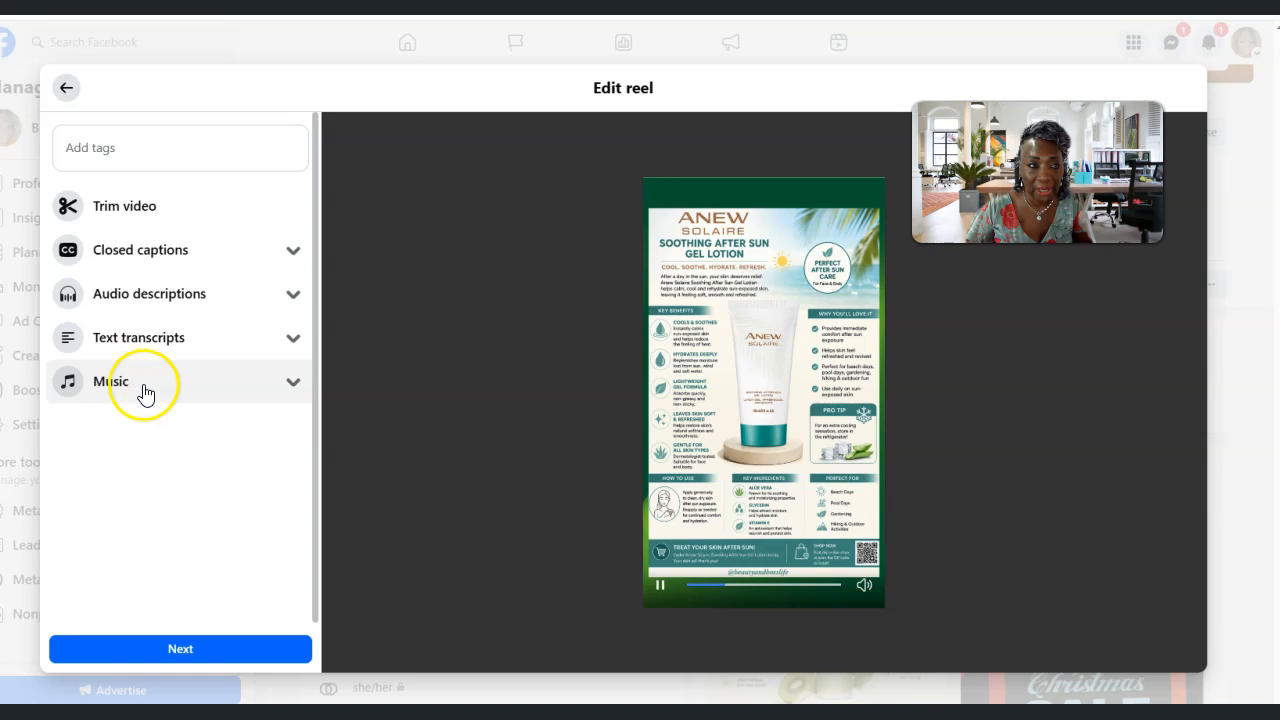
{"action": "left_click", "coordinate": [293, 387]}
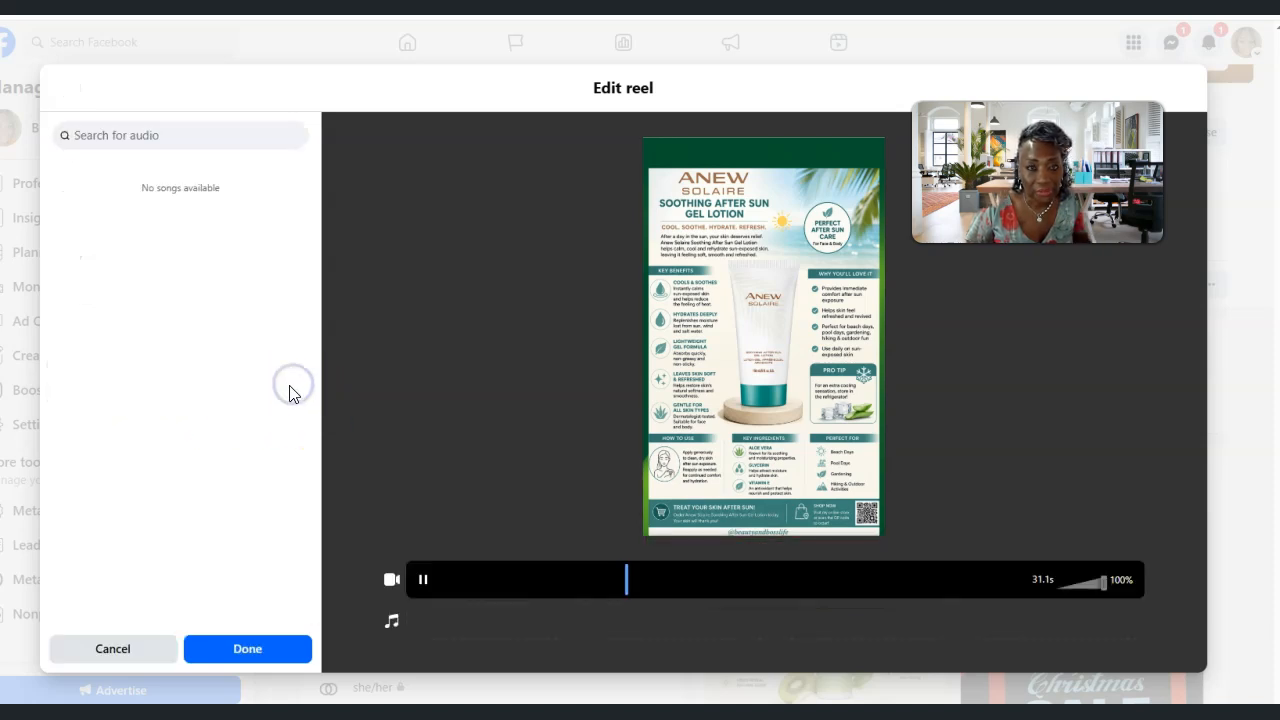
Search the audio library for "royalty free background music" and preview the track "New Horizons"
{"action": "left_click", "coordinate": [136, 134]}
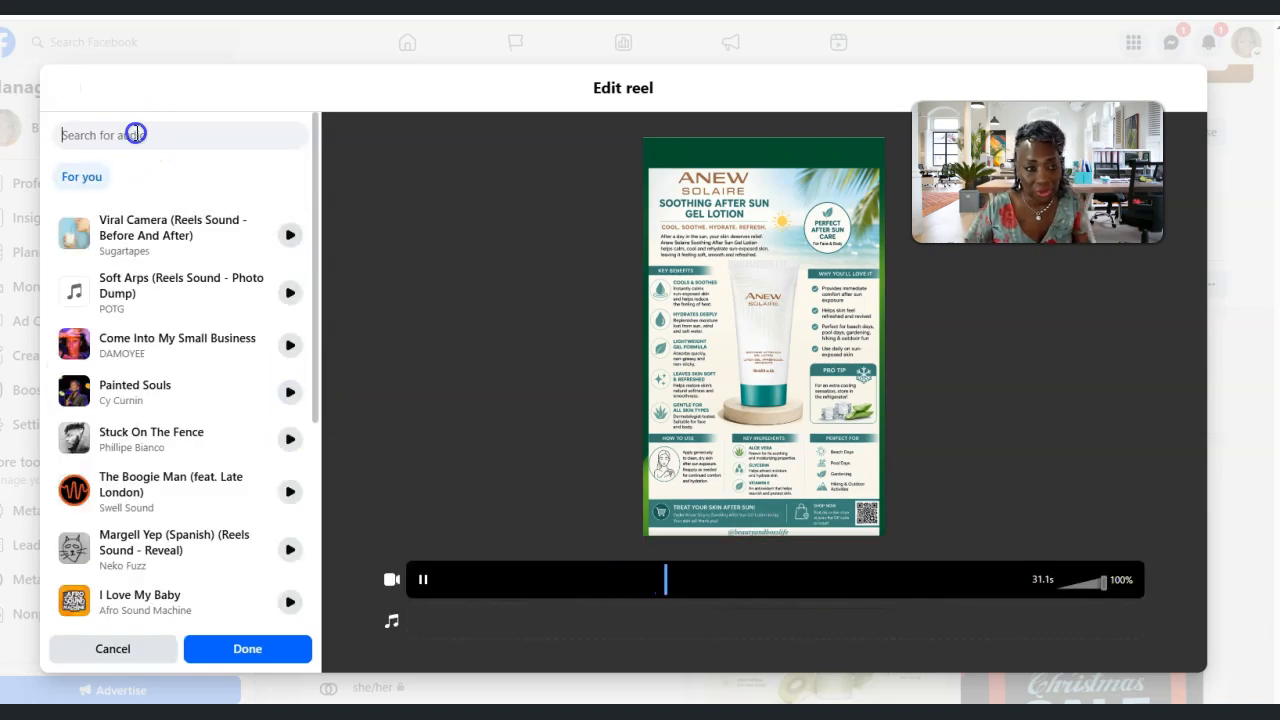
{"action": "type", "text": "roya"}
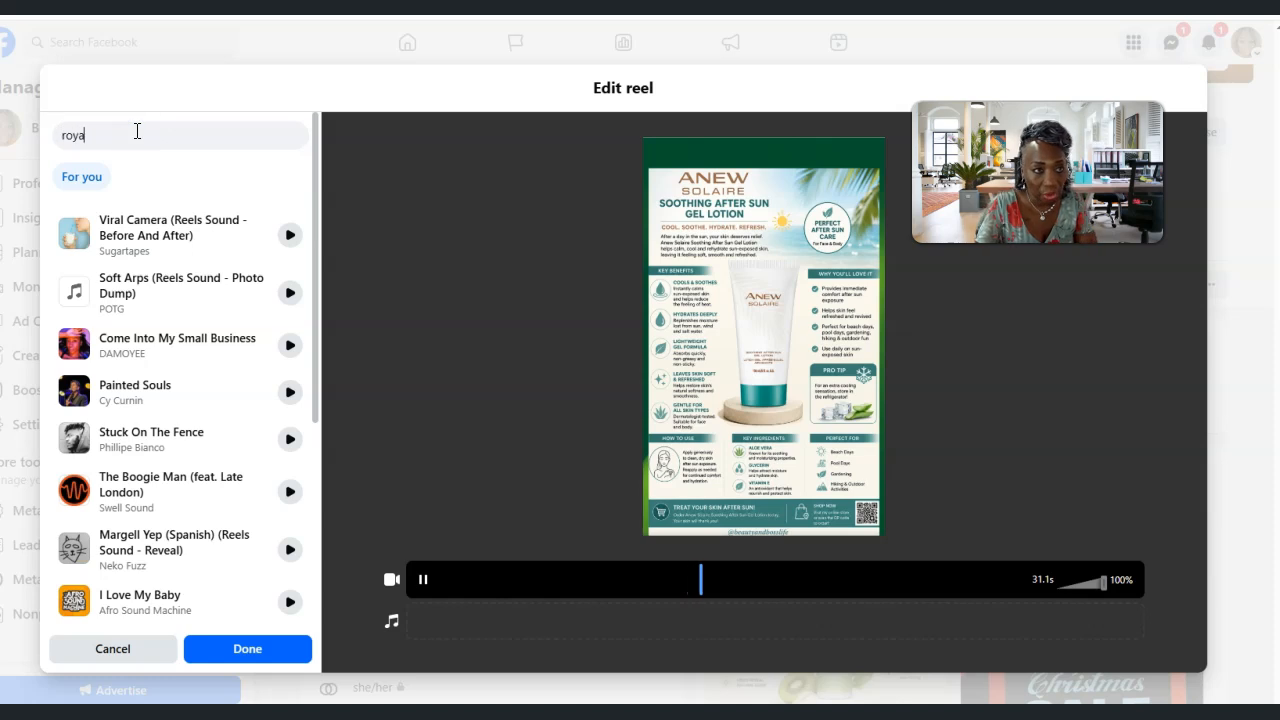
{"action": "type", "text": "lty fre"}
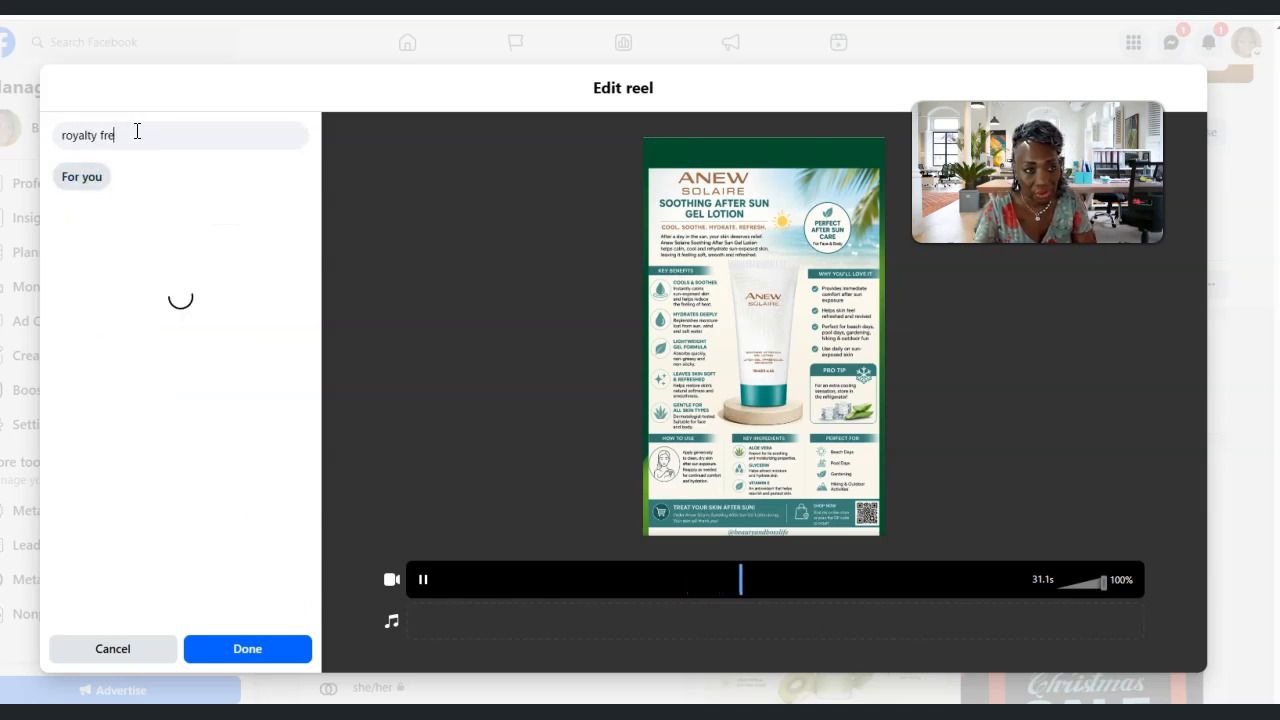
{"action": "type", "text": "e background music"}
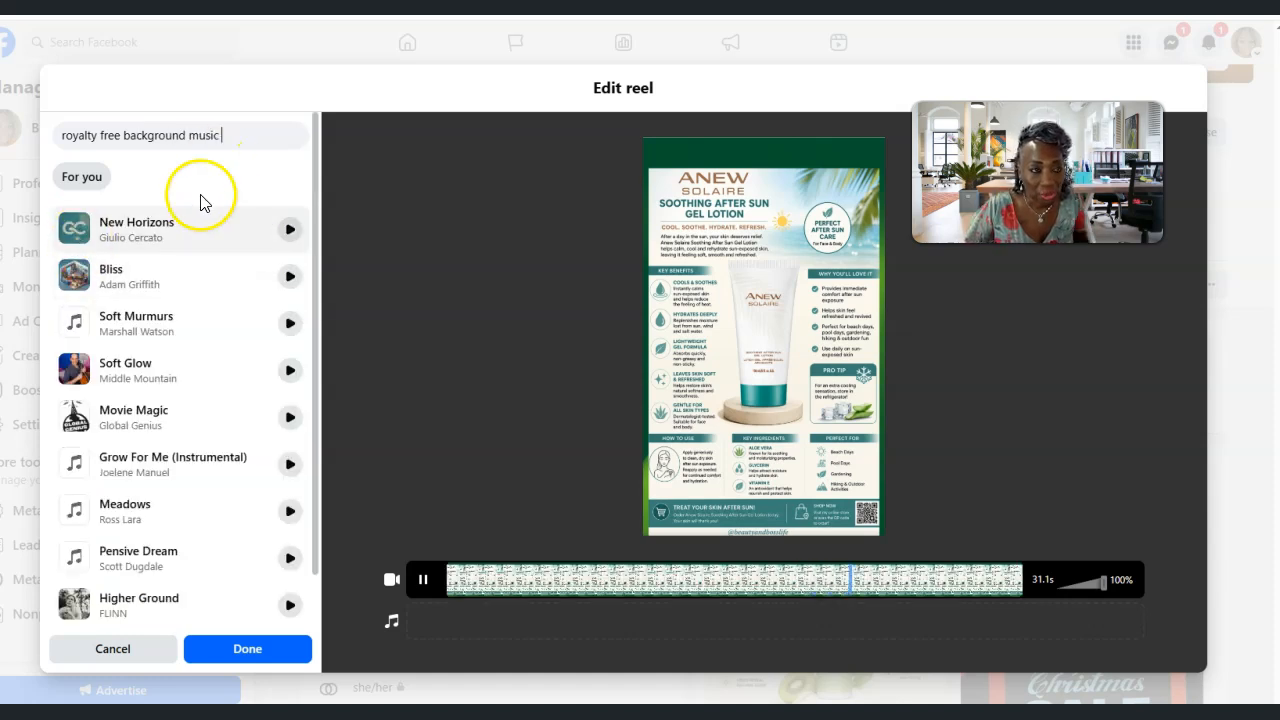
{"action": "left_click", "coordinate": [289, 230]}
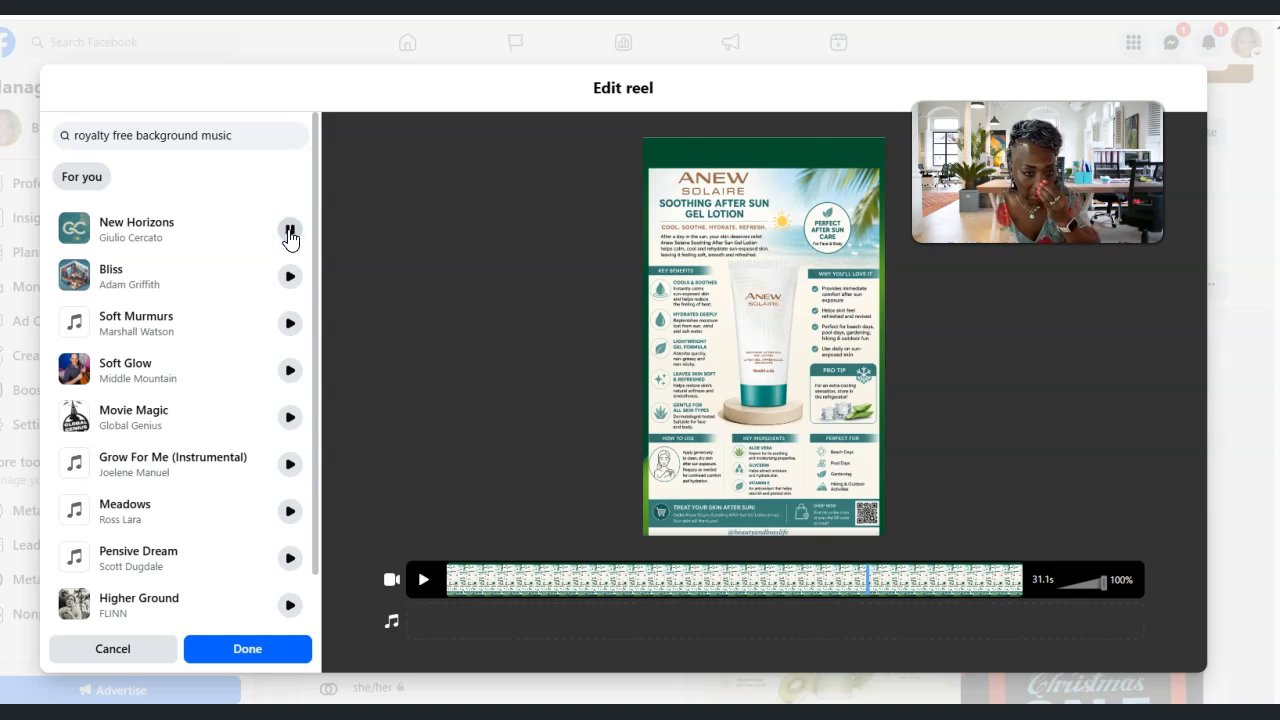
{"action": "left_click", "coordinate": [289, 232]}
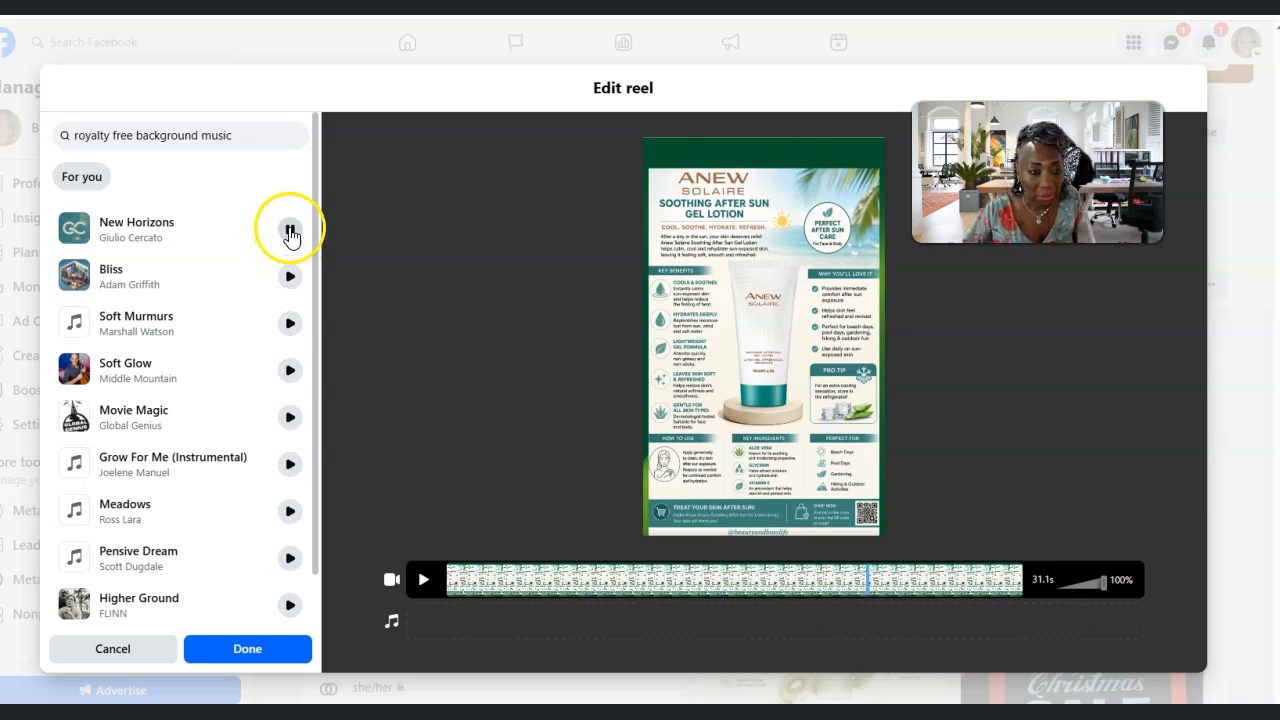
Add "New Horizons" as the reel's background music, play the video with it and finish the music selection
{"action": "left_click", "coordinate": [70, 230]}
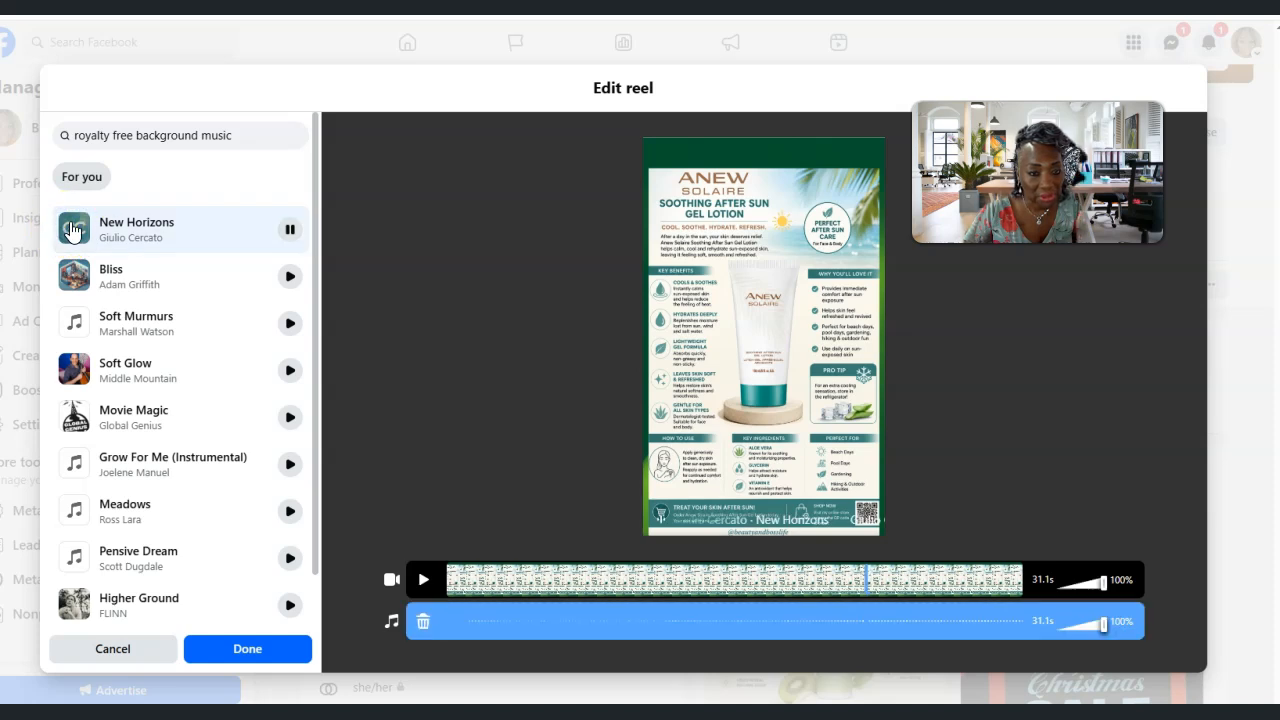
{"action": "left_click", "coordinate": [453, 605]}
{"action": "left_click", "coordinate": [419, 582]}
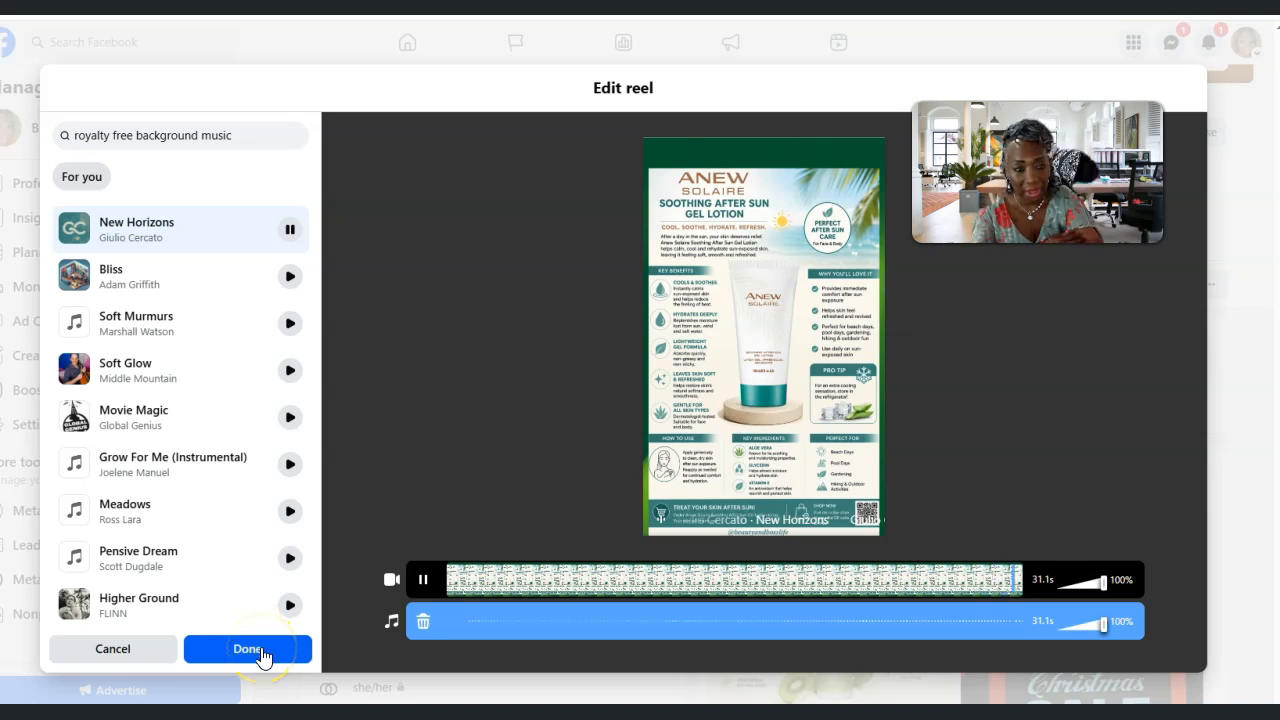
{"action": "left_click", "coordinate": [249, 649]}
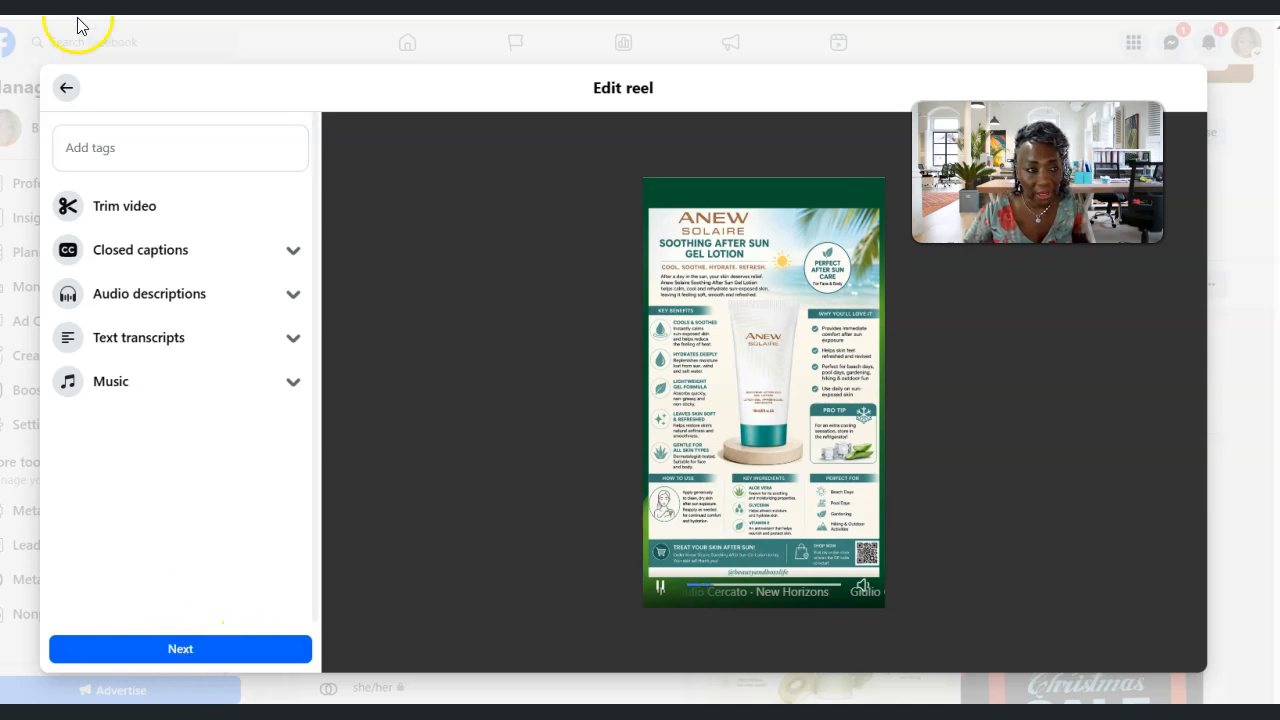
Start adding tags to the reel, then switch to ChatGPT and ask "What tags should I use in this reel"
{"action": "left_click", "coordinate": [105, 150]}
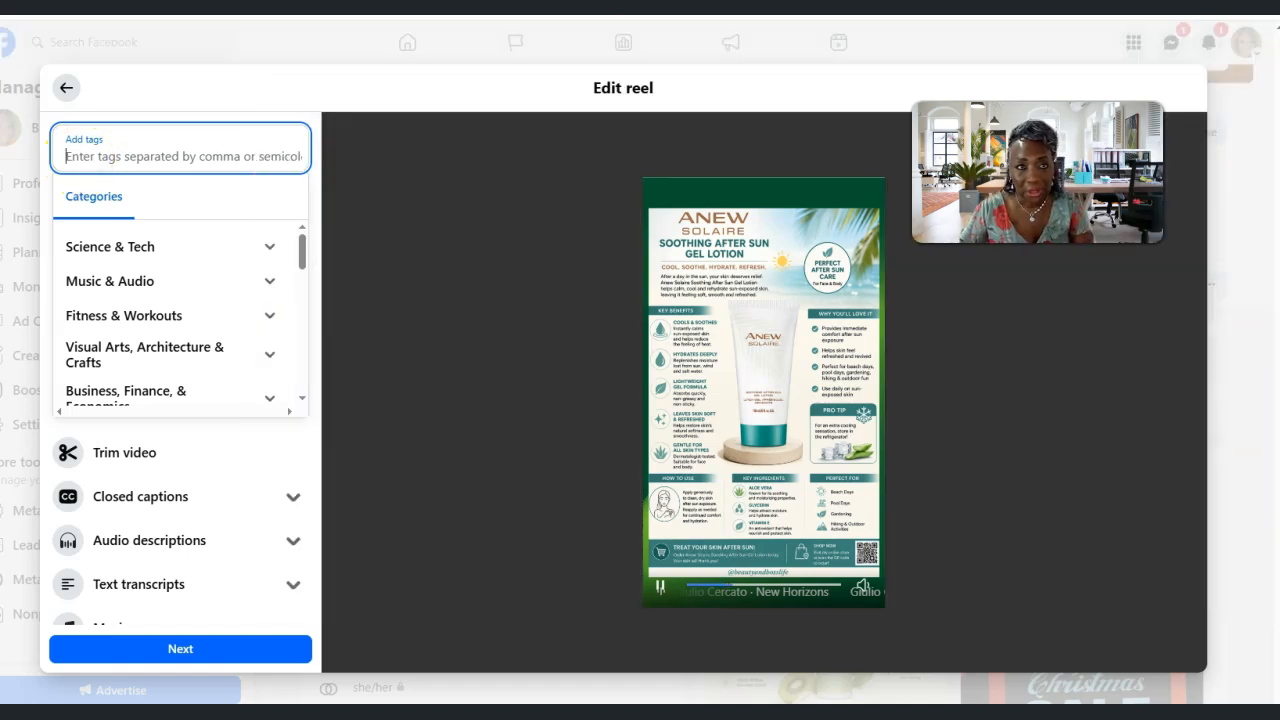
{"action": "left_click", "coordinate": [107, 8]}
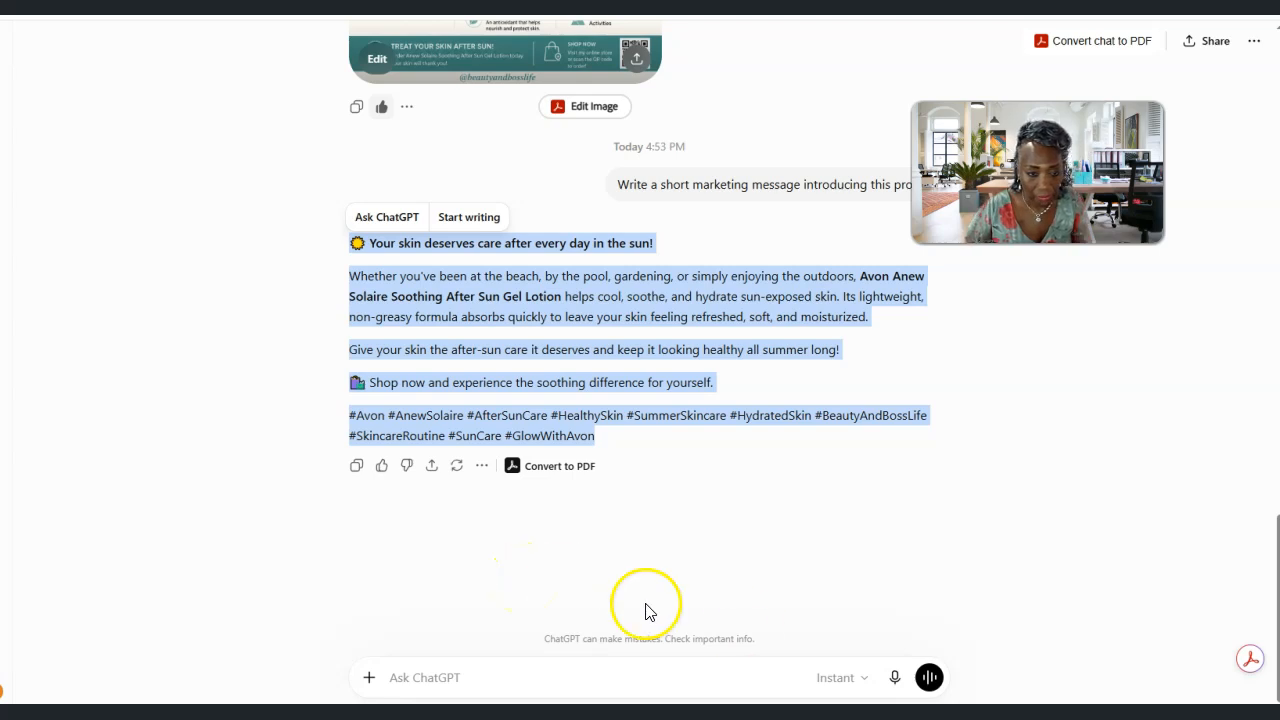
{"action": "left_click", "coordinate": [445, 678]}
{"action": "type", "text": "What tags should"}
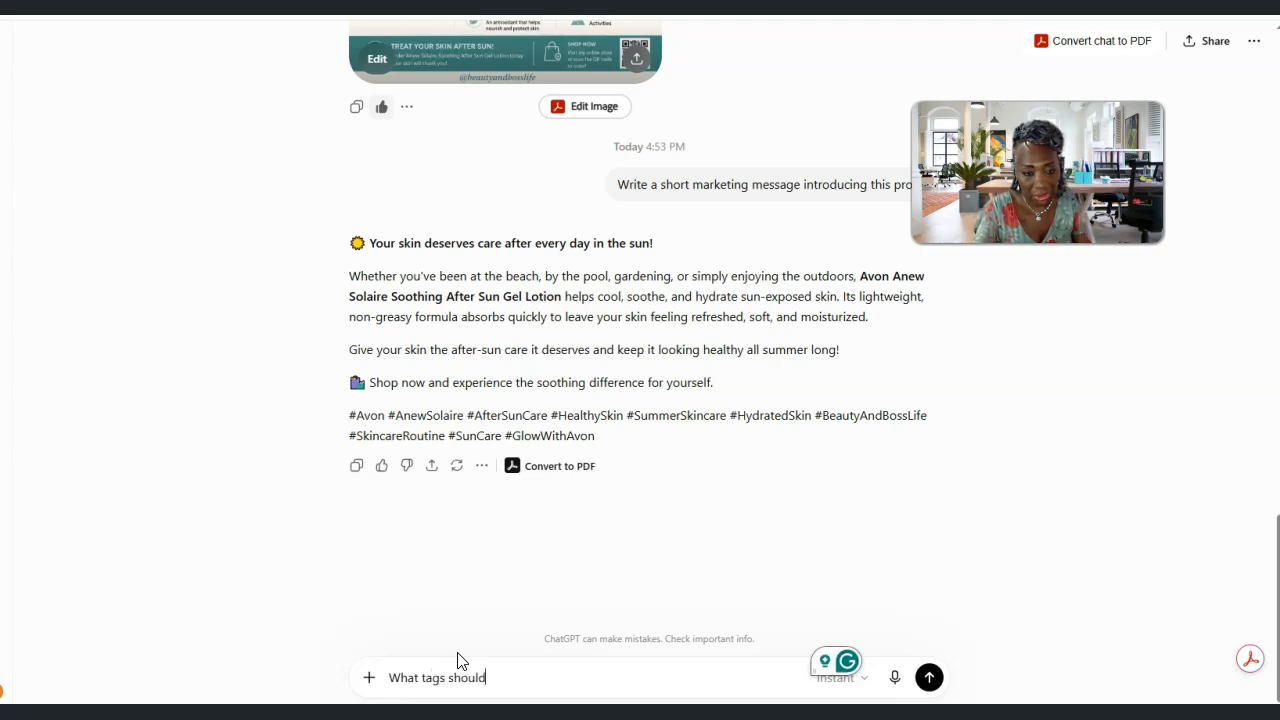
{"action": "type", "text": " I use in this reel?"}
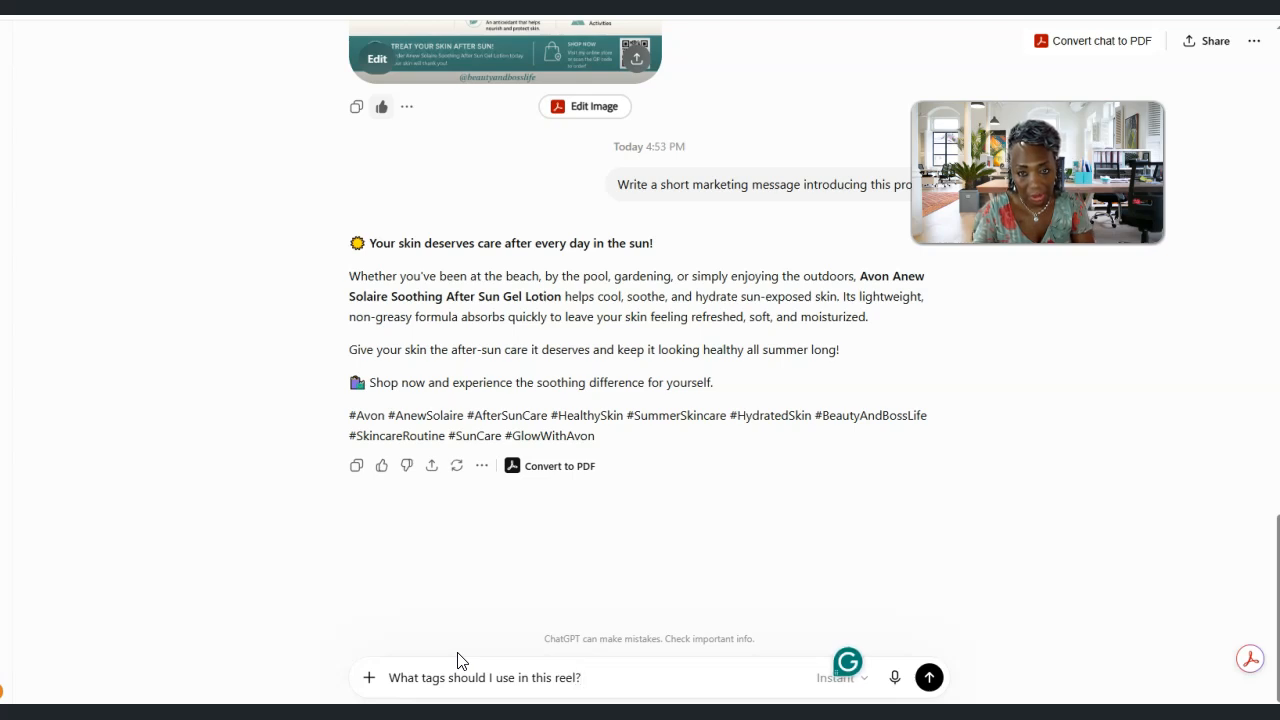
{"action": "key", "text": "Return"}
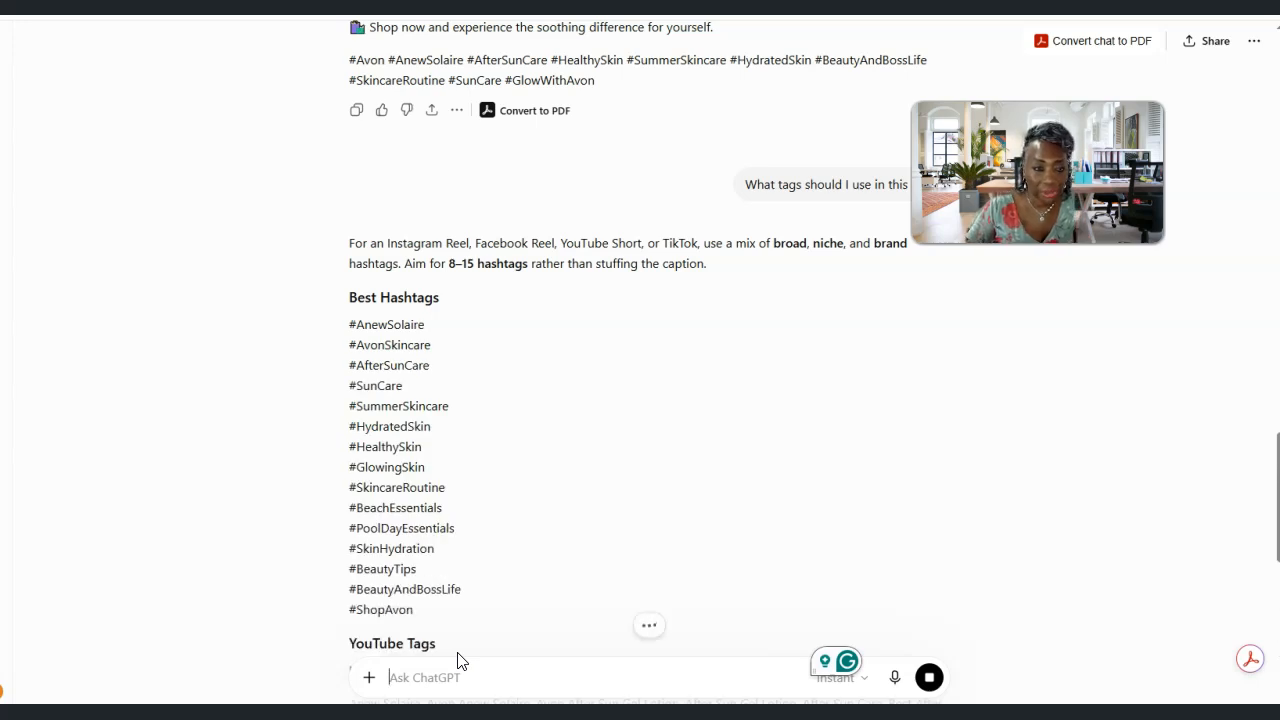
Copy the suggested hashtags from #AnewSolaire through #BeachEssentials into the Facebook reel's tags
{"action": "left_click_drag", "start_coordinate": [350, 321], "coordinate": [460, 514]}
{"action": "right_click", "coordinate": [416, 473]}
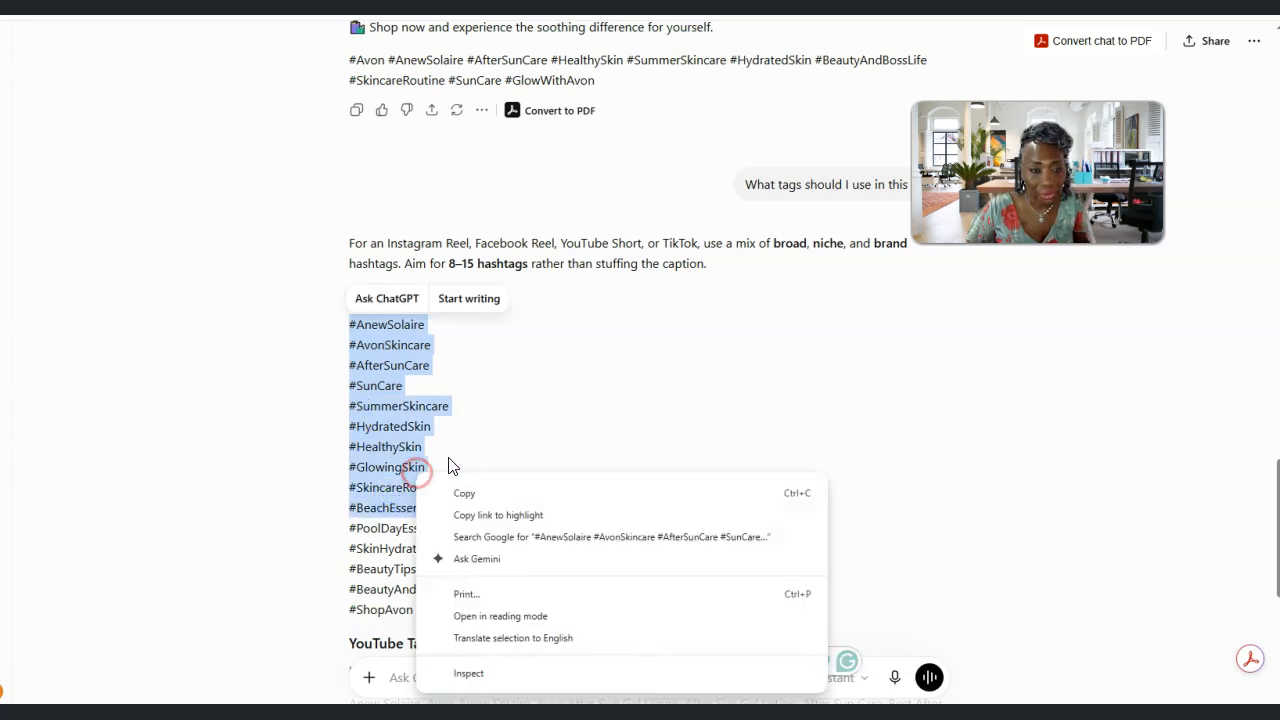
{"action": "left_click", "coordinate": [497, 494]}
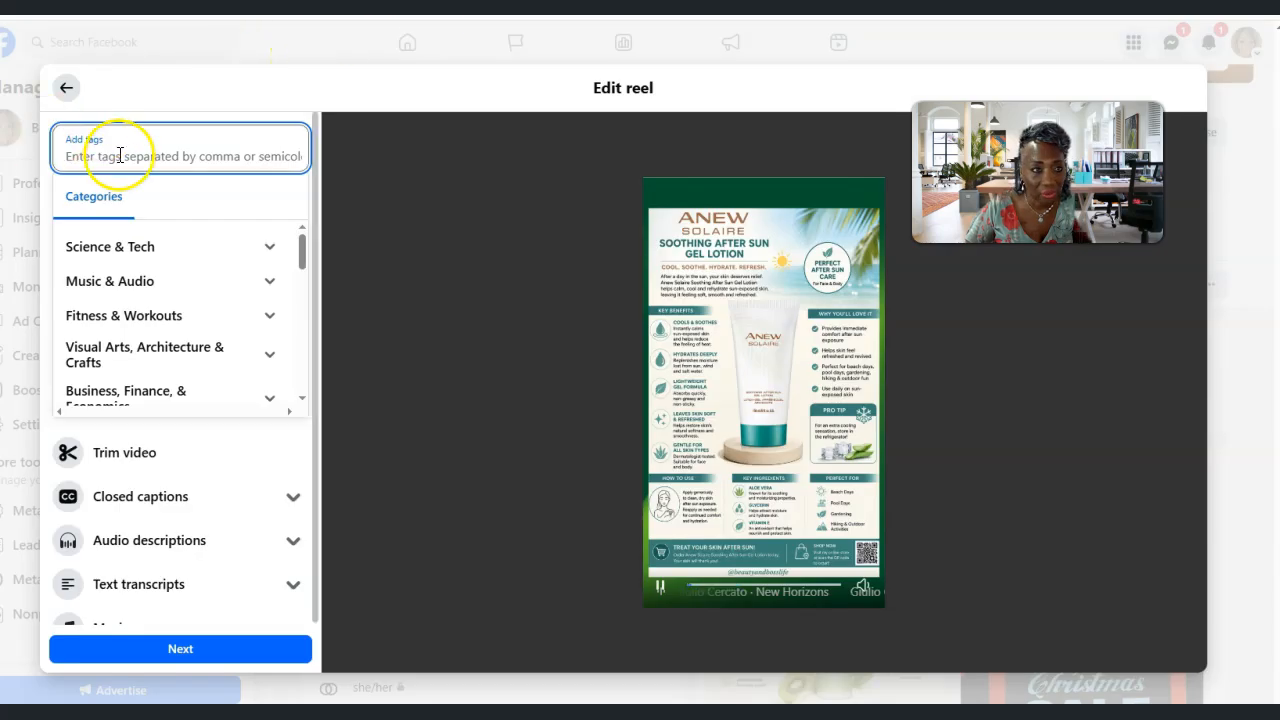
{"action": "right_click", "coordinate": [110, 155]}
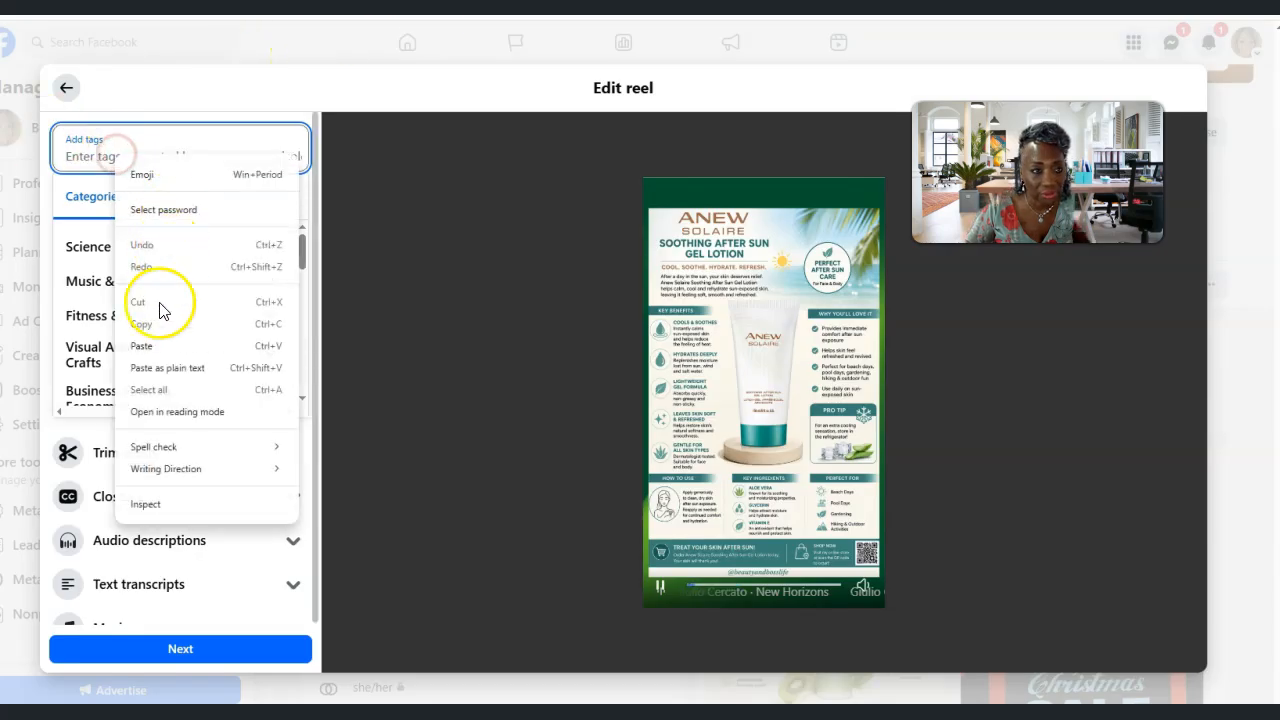
{"action": "left_click", "coordinate": [142, 351]}
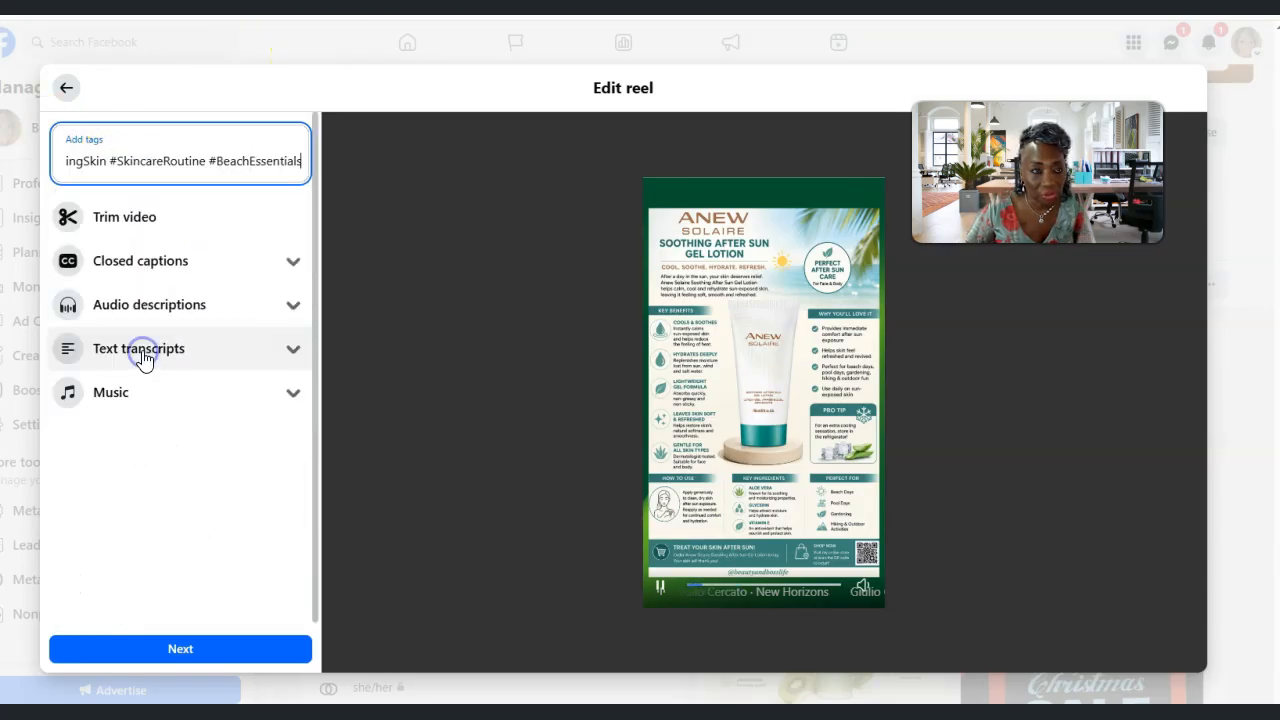
Delete the # in front of AnewSolaire in the reel's tags and commit the tag text
{"action": "left_click", "coordinate": [86, 160]}
{"action": "key", "text": "Left"}
{"action": "key", "text": "Left"}
{"action": "key", "text": "Left"}
{"action": "key", "text": "Left"}
{"action": "key", "text": "Left"}
{"action": "key", "text": "Left"}
{"action": "key", "text": "Left"}
{"action": "key", "text": "Left"}
{"action": "key", "text": "Left"}
{"action": "key", "text": "Left"}
{"action": "key", "text": "Left"}
{"action": "key", "text": "Left"}
{"action": "key", "text": "Left"}
{"action": "key", "text": "Left"}
{"action": "key", "text": "Left"}
{"action": "key", "text": "Left"}
{"action": "key", "text": "Left"}
{"action": "key", "text": "Left"}
{"action": "key", "text": "Left"}
{"action": "key", "text": "Left"}
{"action": "key", "text": "Left"}
{"action": "key", "text": "Left"}
{"action": "key", "text": "Left"}
{"action": "key", "text": "Left"}
{"action": "key", "text": "Left"}
{"action": "key", "text": "Left"}
{"action": "key", "text": "Left"}
{"action": "key", "text": "Left"}
{"action": "key", "text": "Left"}
{"action": "key", "text": "Left"}
{"action": "key", "text": "Left"}
{"action": "key", "text": "Left"}
{"action": "key", "text": "Left"}
{"action": "key", "text": "Left"}
{"action": "key", "text": "Left"}
{"action": "key", "text": "Left"}
{"action": "key", "text": "Left"}
{"action": "key", "text": "Left"}
{"action": "key", "text": "Left"}
{"action": "key", "text": "Left"}
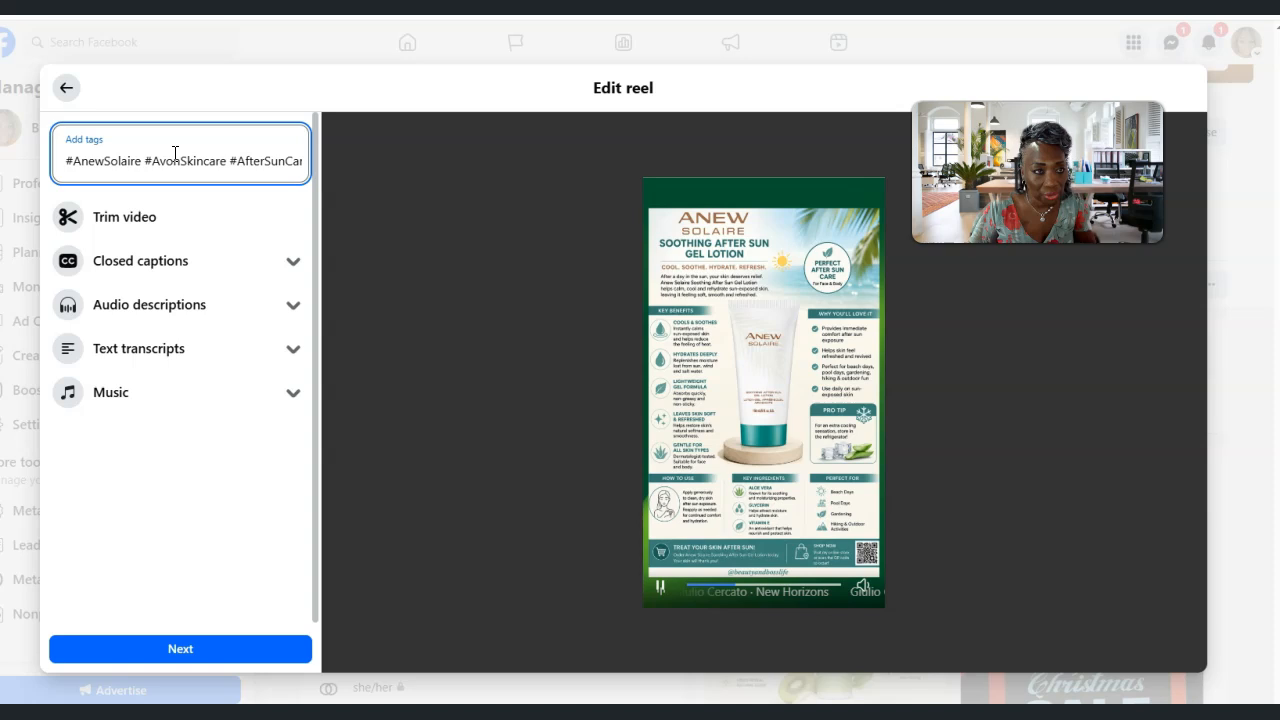
{"action": "key", "text": "Delete"}
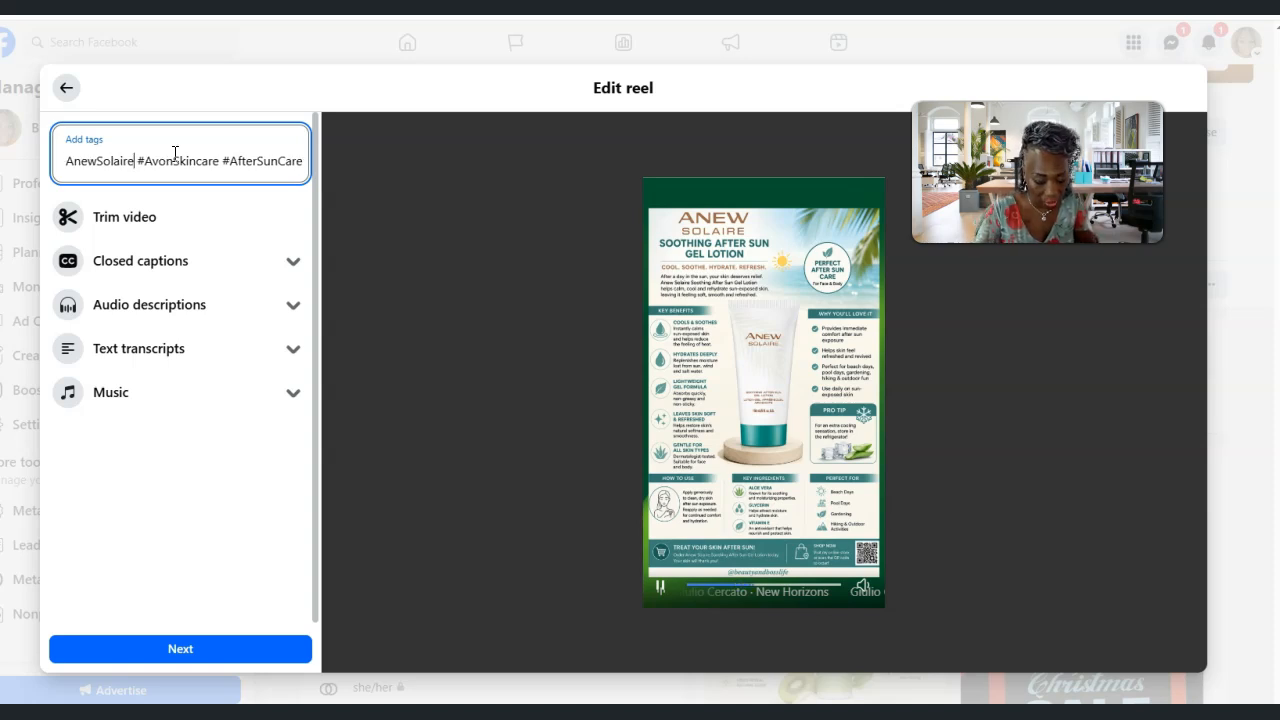
{"action": "key", "text": "Return"}
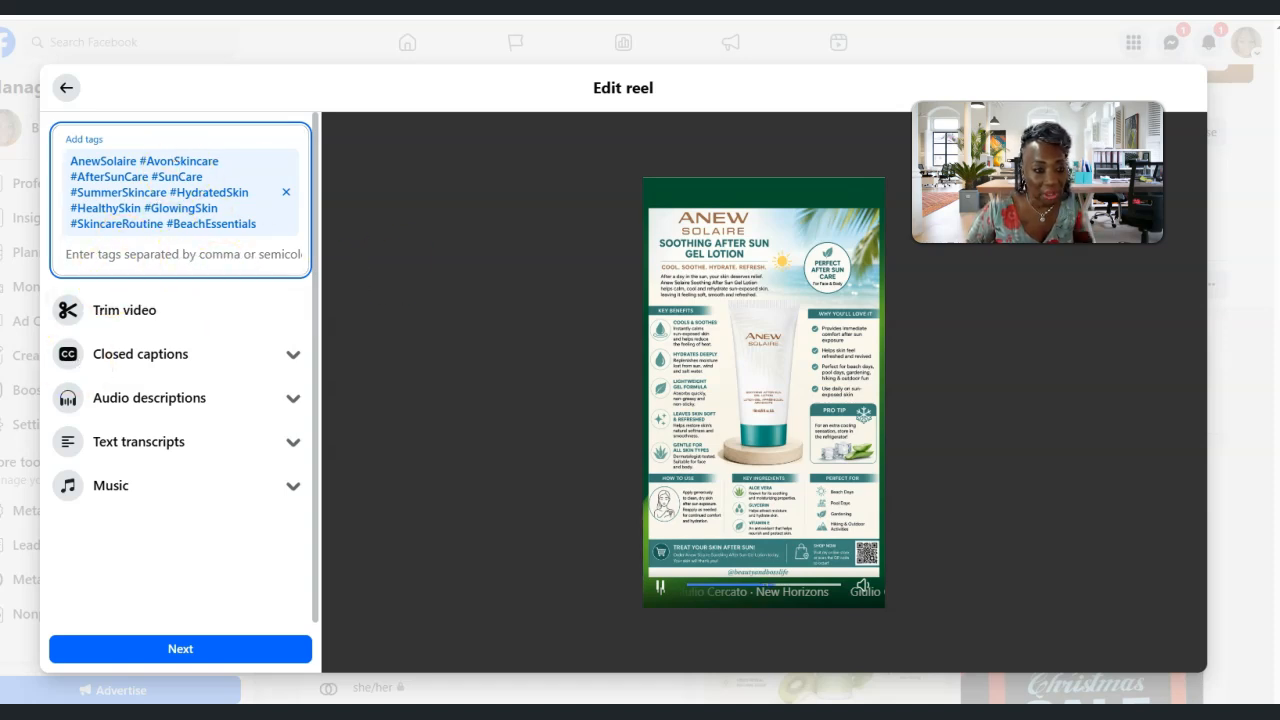
Proceed to the reel settings, turn on the AI label and post the reel
{"action": "left_click", "coordinate": [180, 651]}
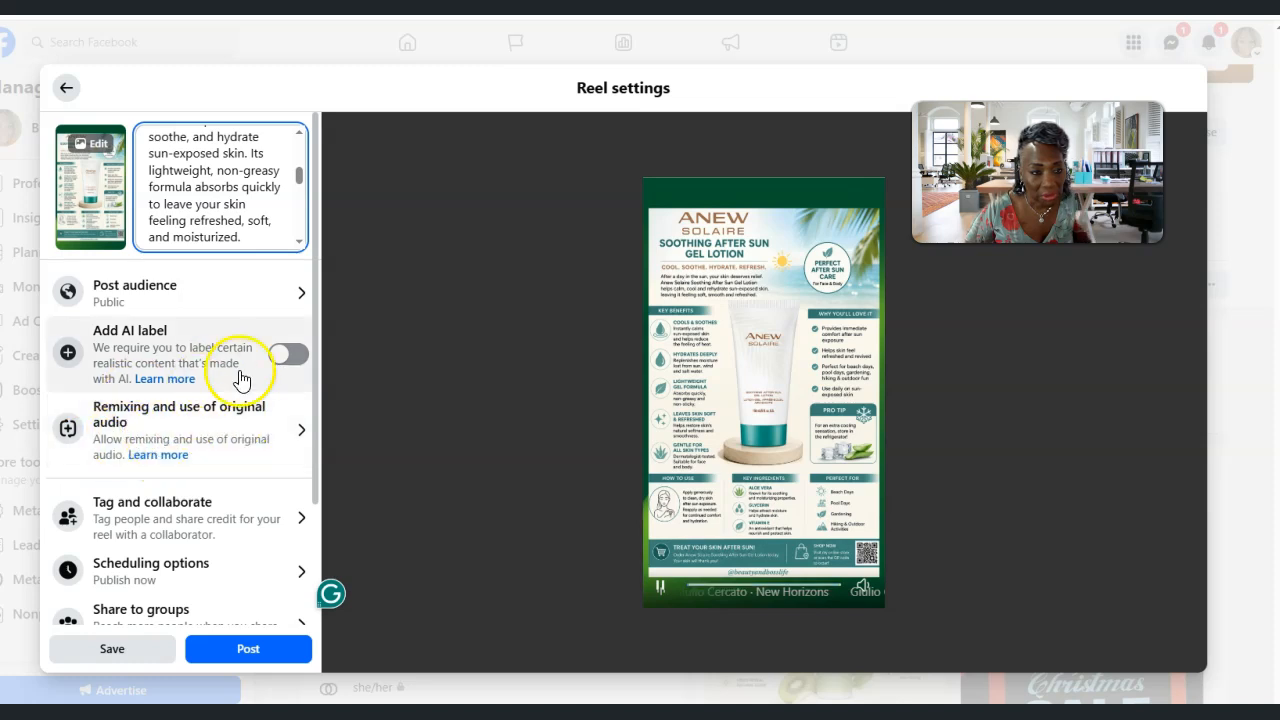
{"action": "left_click", "coordinate": [288, 358]}
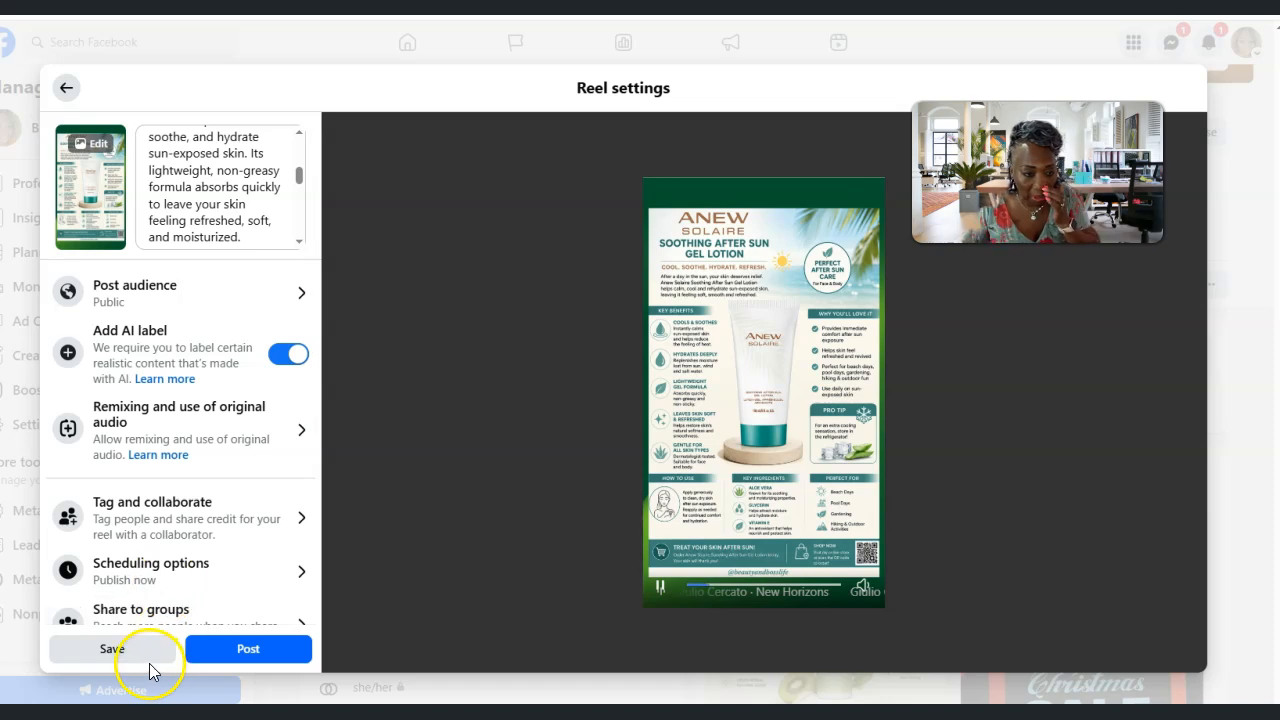
{"action": "left_click", "coordinate": [266, 660]}
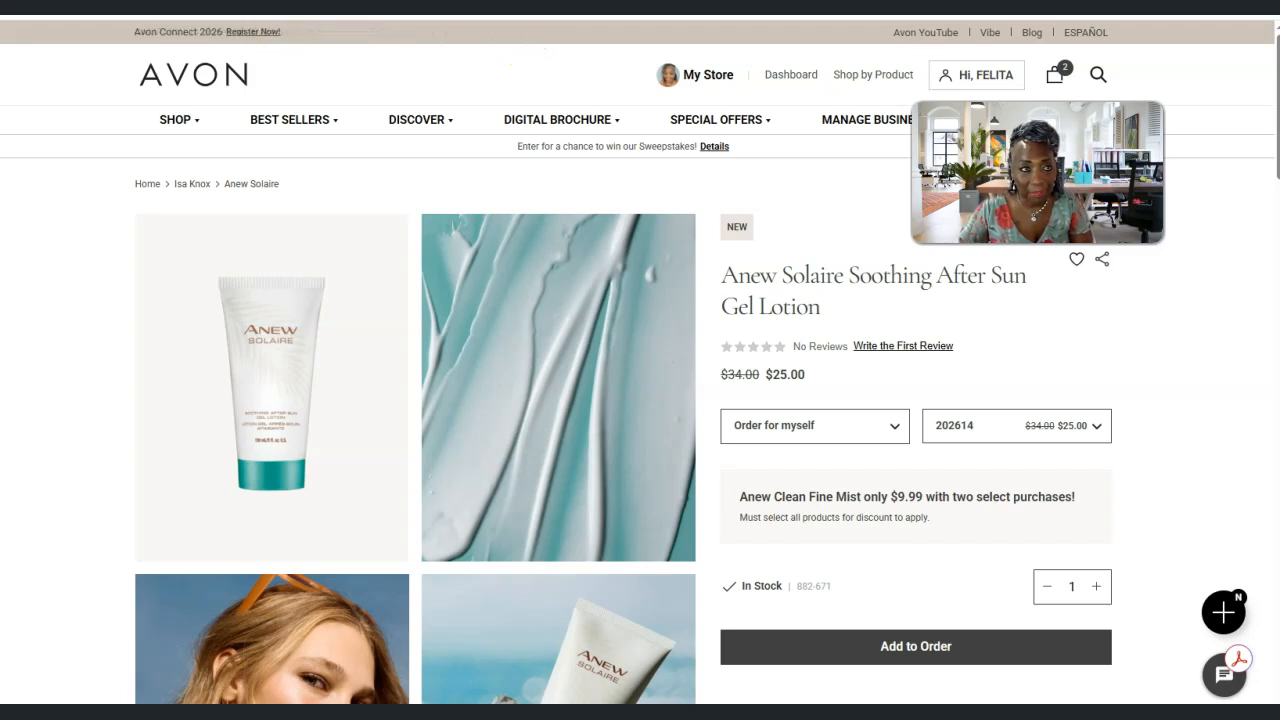
Copy the web address of the Avon product page for Anew Solaire Soothing After Sun Gel Lotion
{"action": "right_click", "coordinate": [422, 12]}
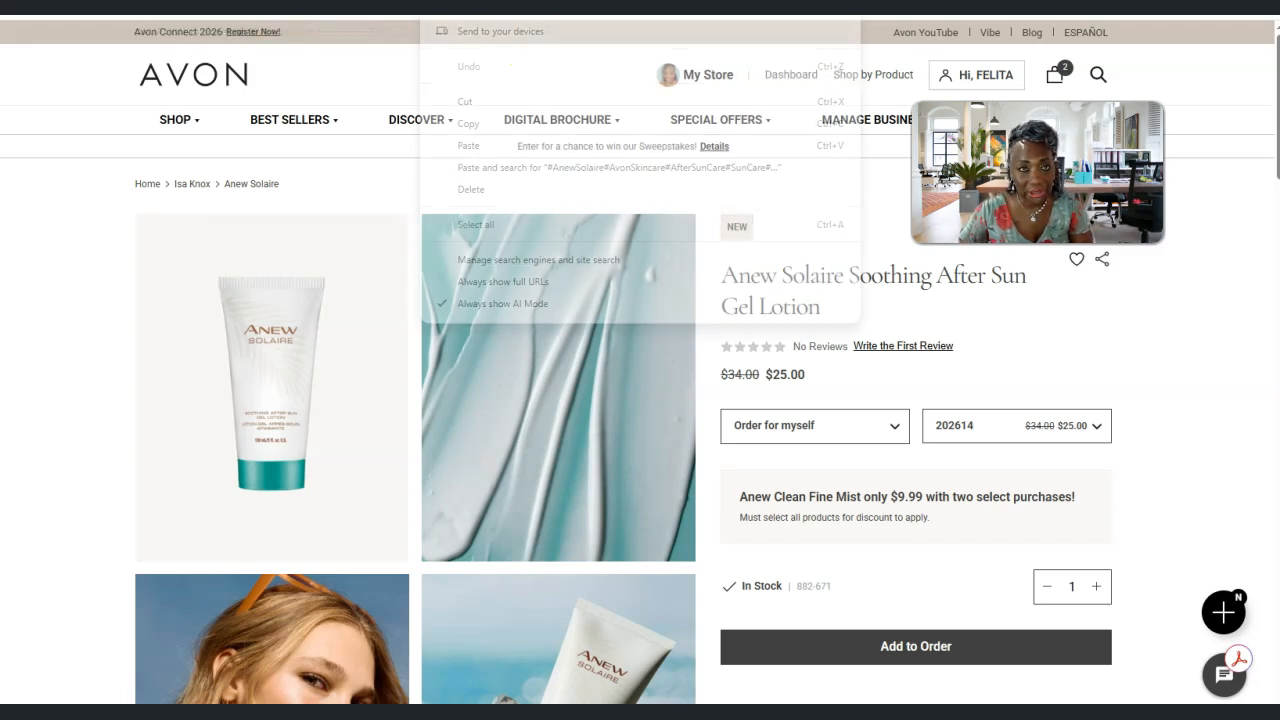
{"action": "left_click", "coordinate": [479, 124]}
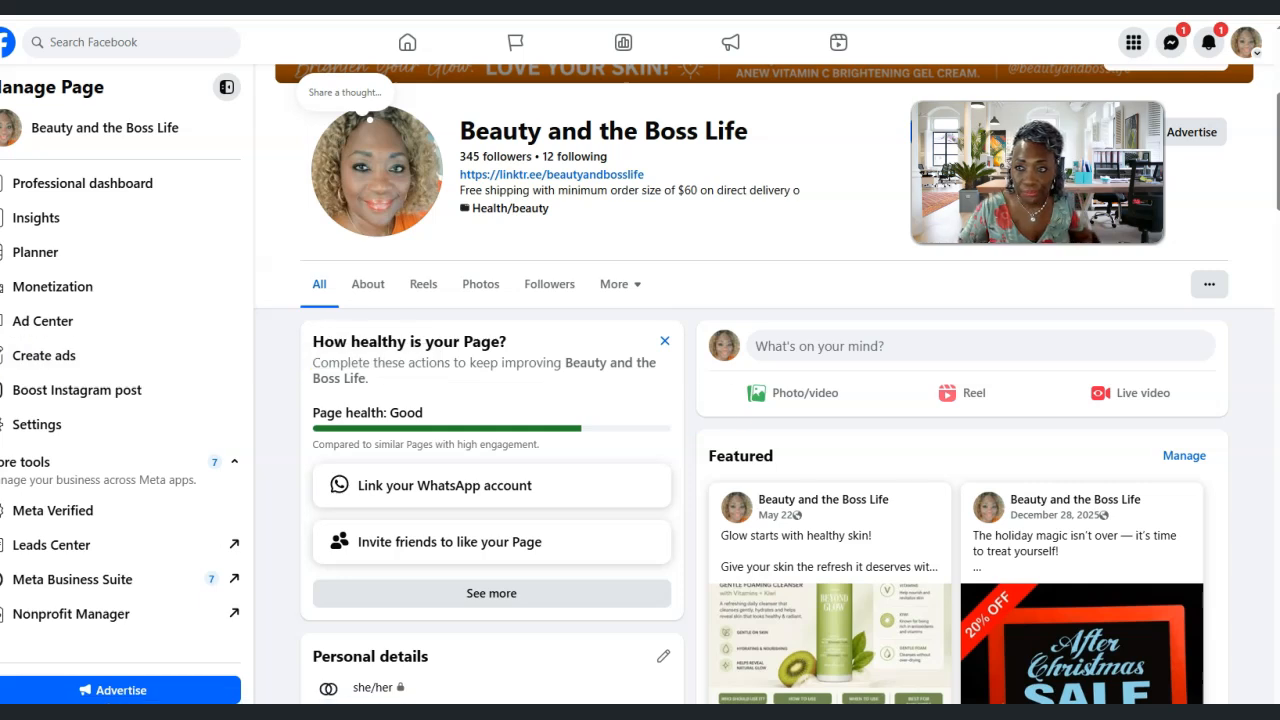
Find and open the newly posted Anew Solaire reel from the Facebook page and start a comment on it
{"action": "left_click", "coordinate": [839, 46]}
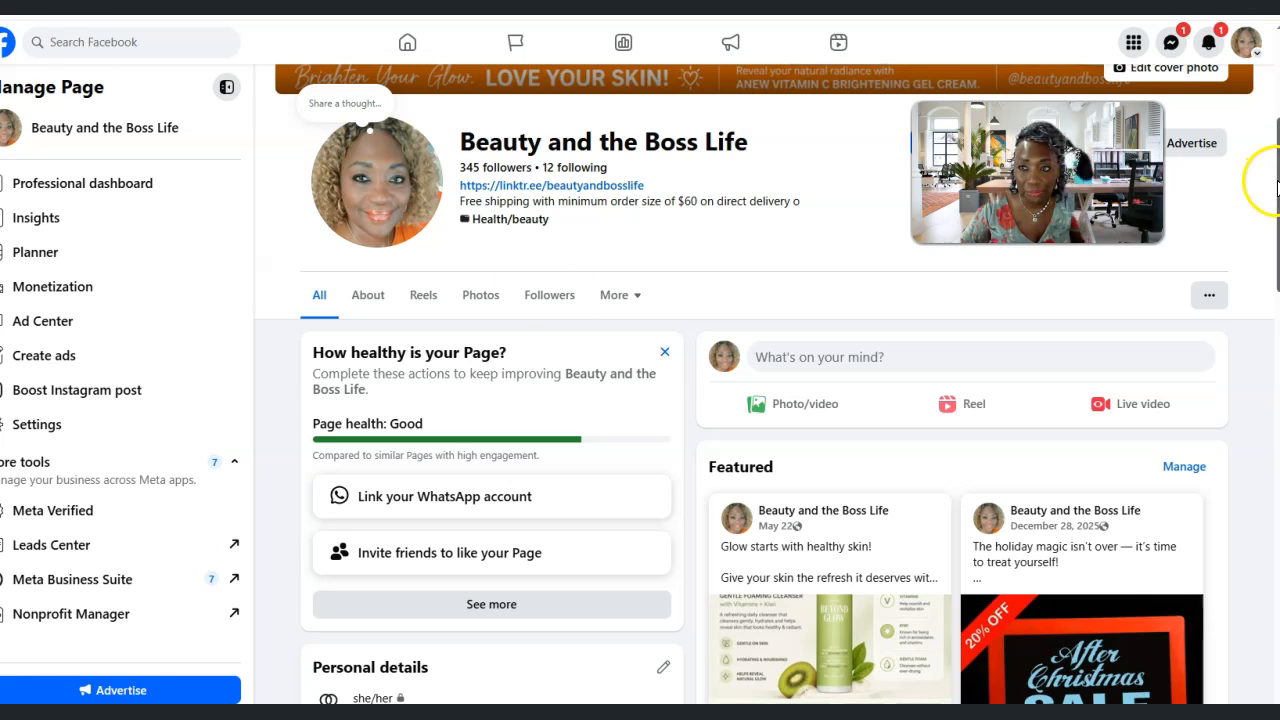
{"action": "scroll", "coordinate": [1268, 250], "scroll_direction": "down", "scroll_amount": 6}
{"action": "scroll", "coordinate": [1262, 360], "scroll_direction": "down", "scroll_amount": 8}
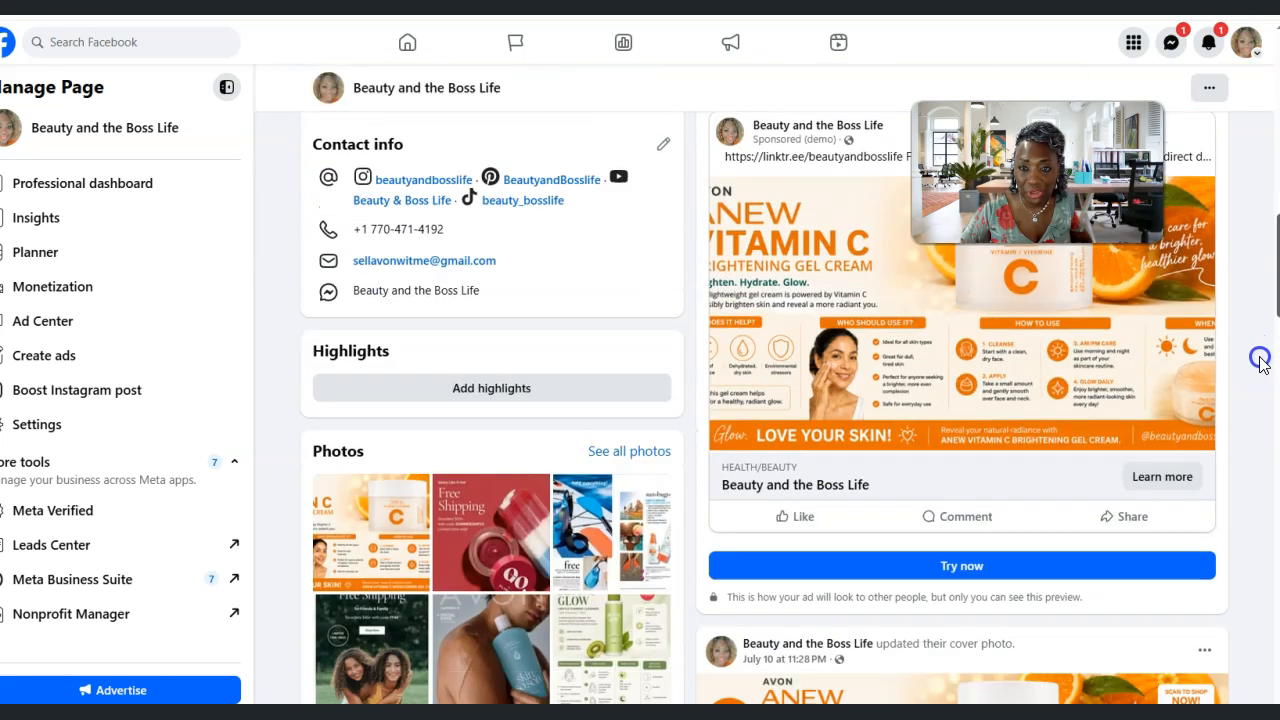
{"action": "scroll", "coordinate": [1234, 503], "scroll_direction": "down", "scroll_amount": 2}
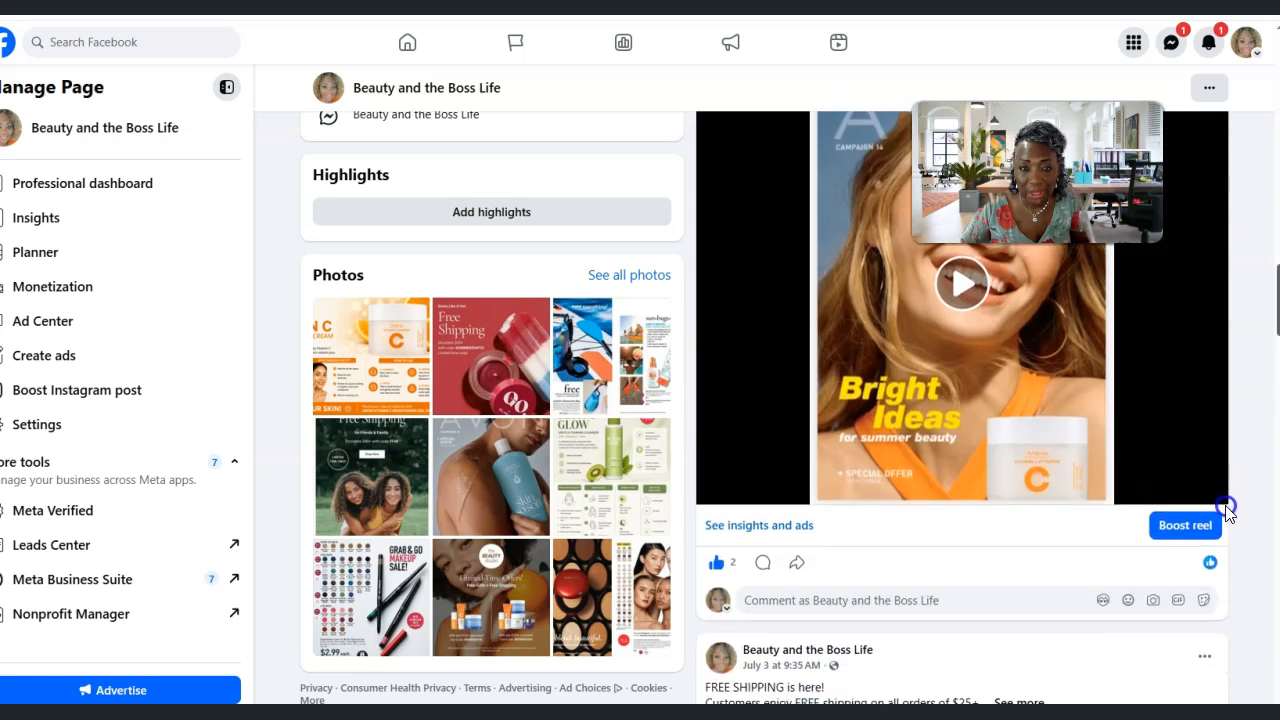
{"action": "scroll", "coordinate": [1223, 389], "scroll_direction": "up", "scroll_amount": 8}
{"action": "scroll", "coordinate": [1221, 370], "scroll_direction": "up", "scroll_amount": 4}
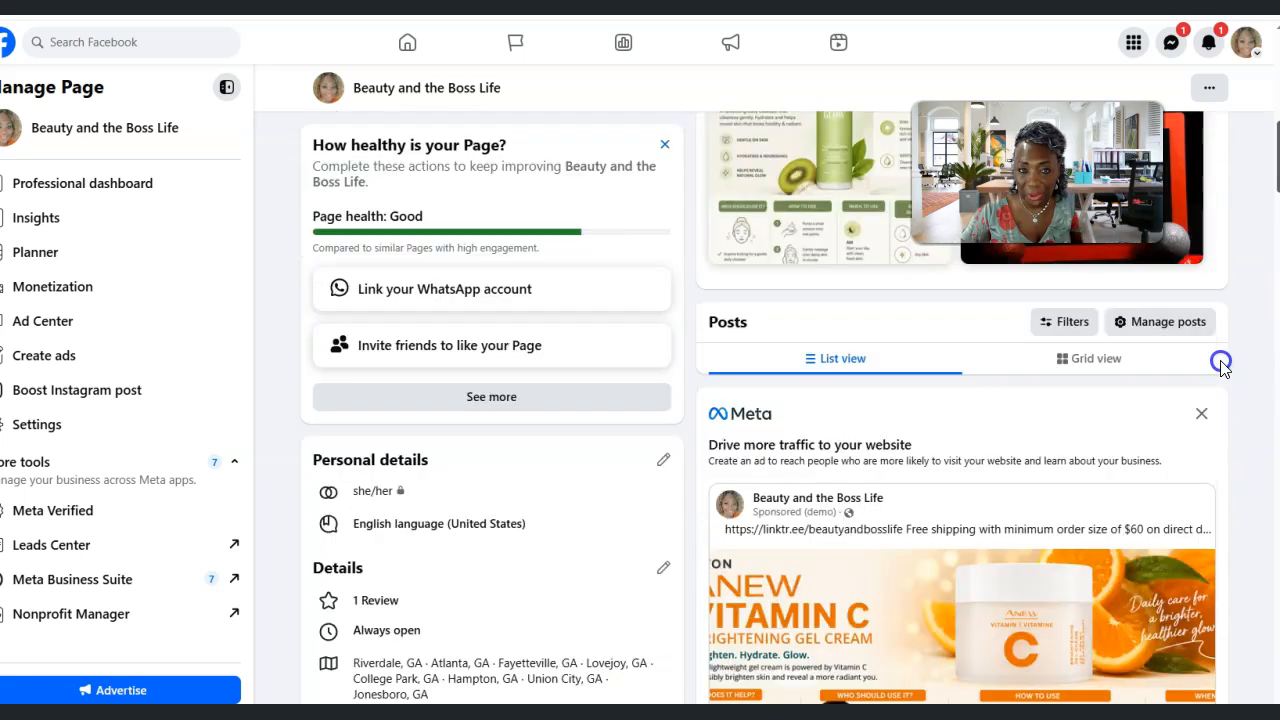
{"action": "scroll", "coordinate": [1216, 346], "scroll_direction": "up", "scroll_amount": 2}
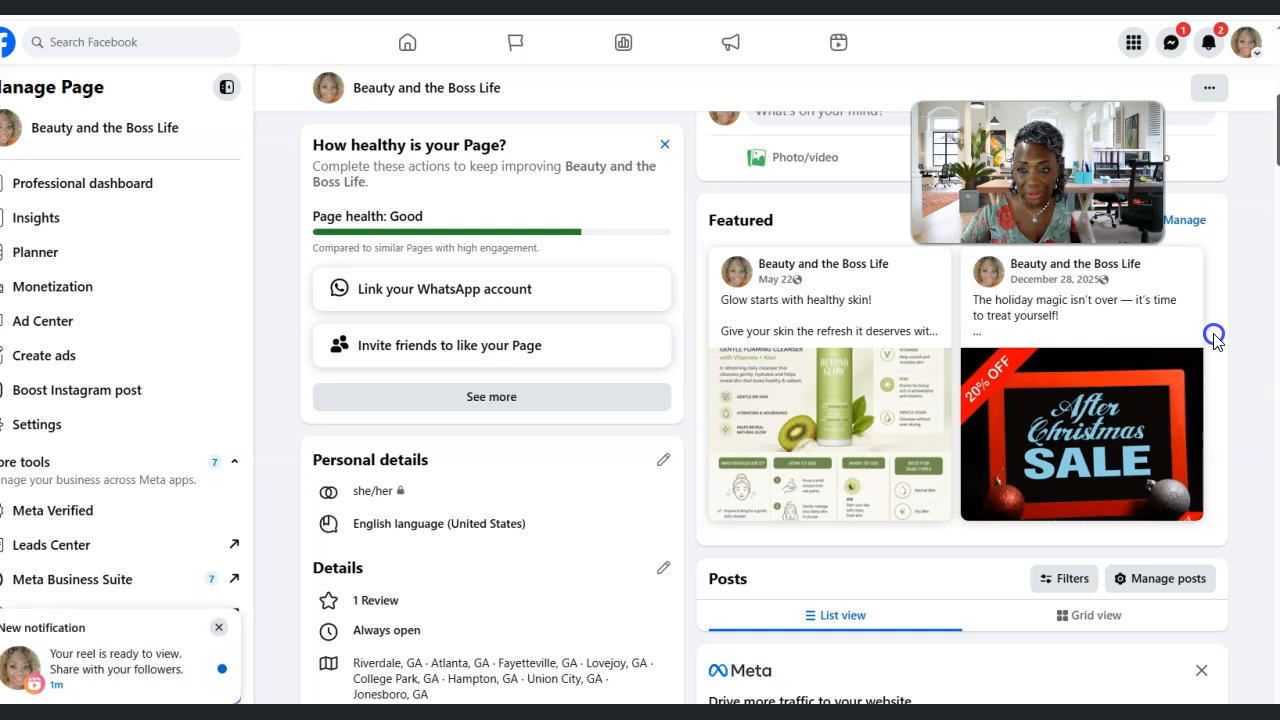
{"action": "left_click", "coordinate": [95, 670]}
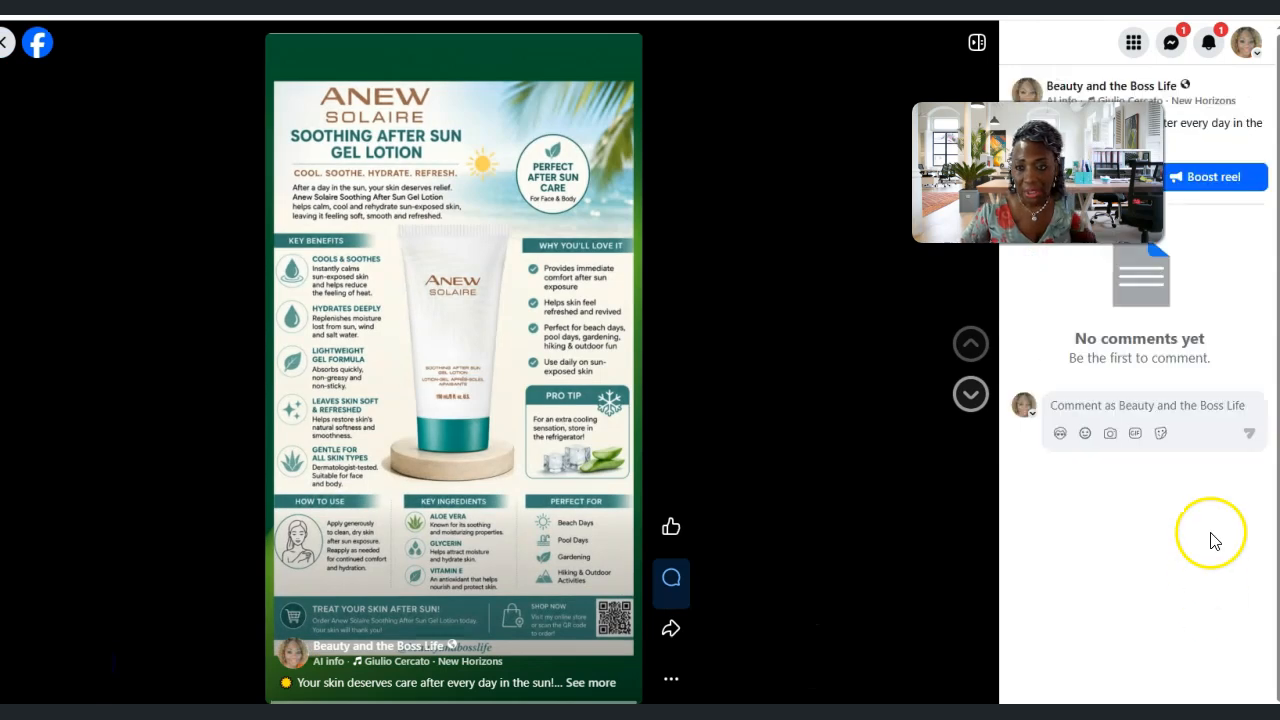
{"action": "left_click", "coordinate": [1073, 405]}
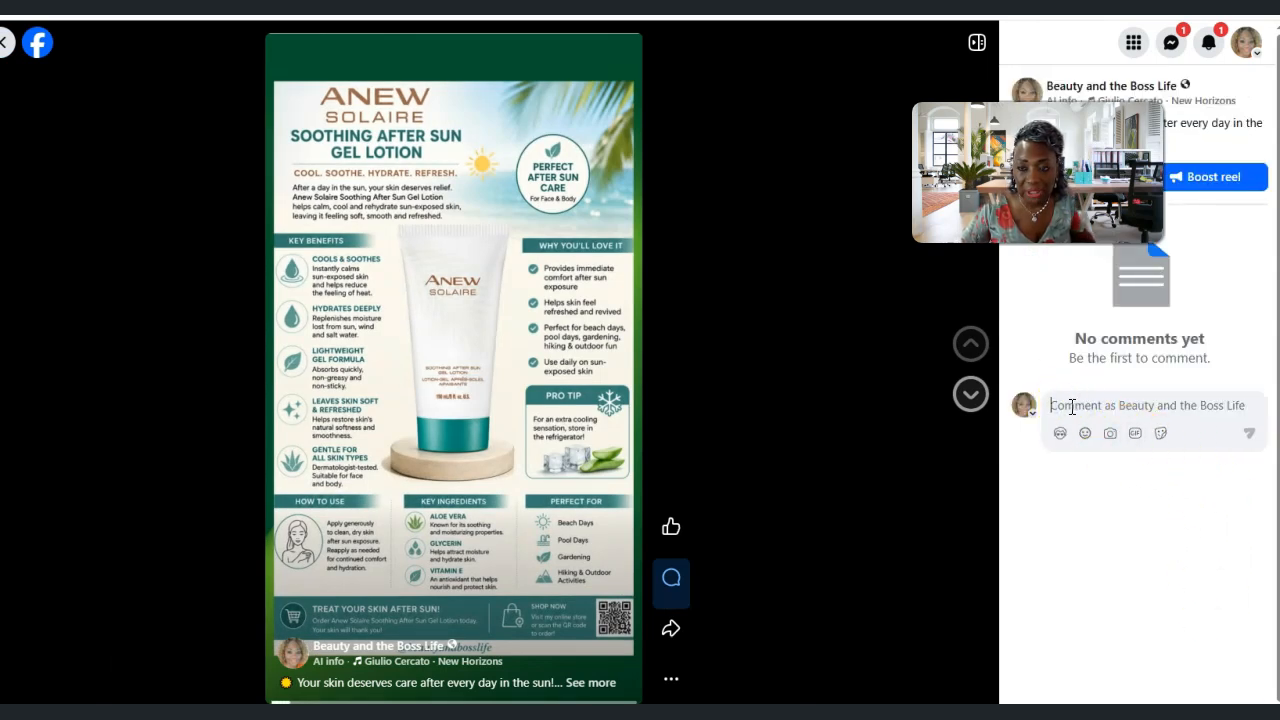